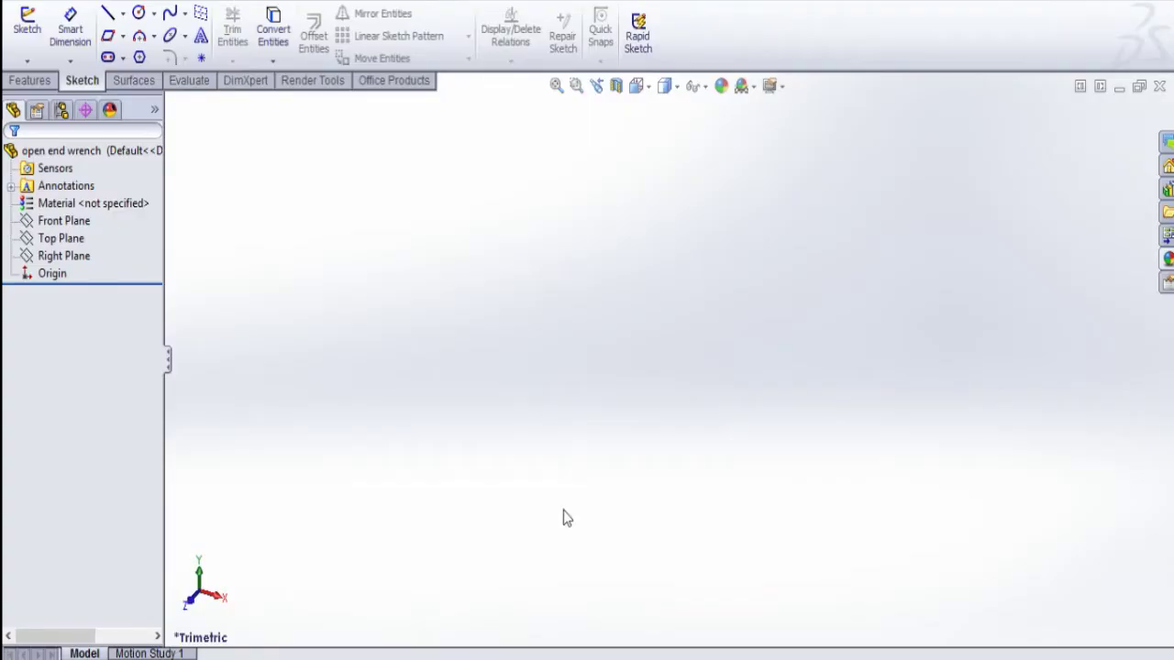
# - Orient the view to the front and start a new sketch on the Front Plane
pyautogui.hotkey('ctrl', '1')
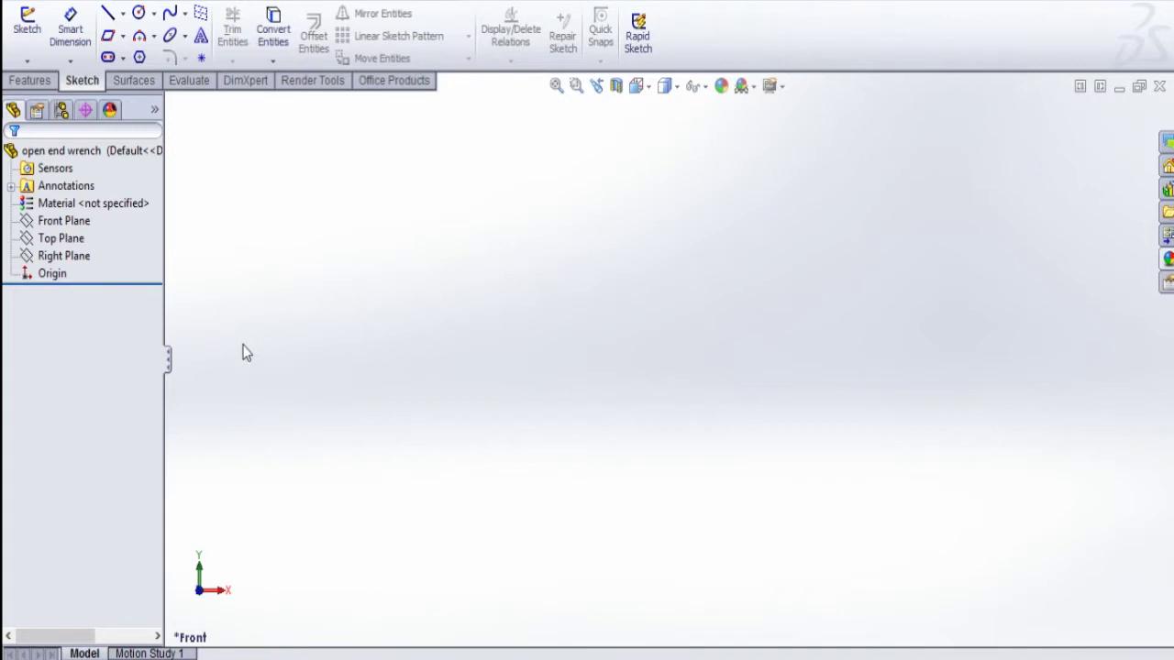
pyautogui.click(70, 225)
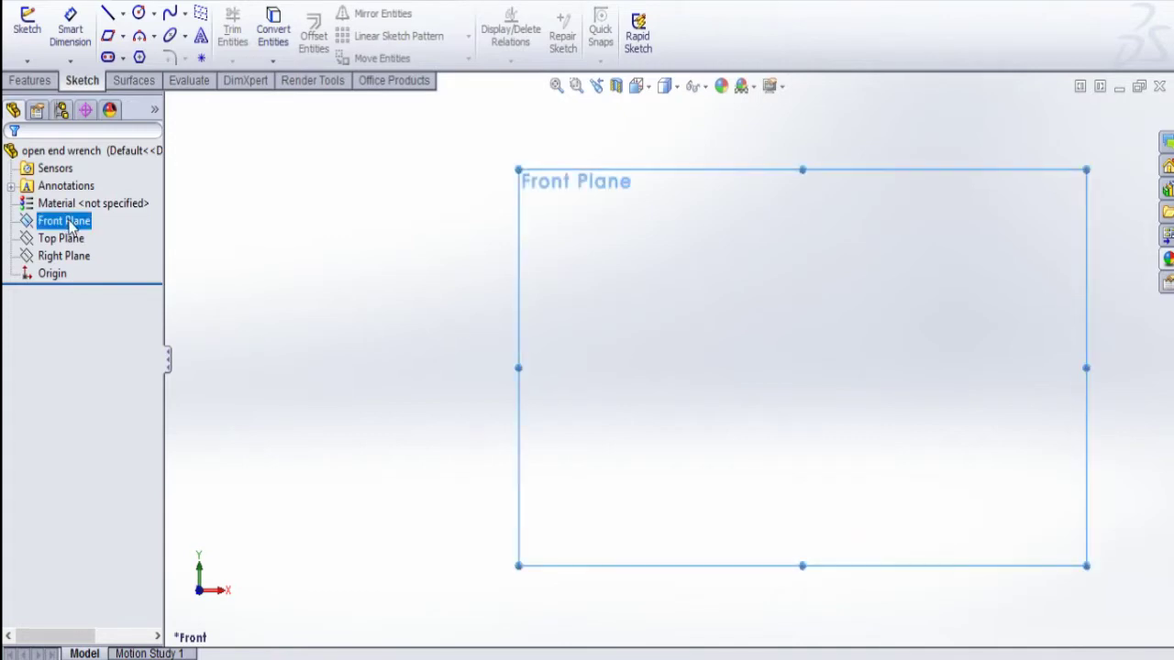
pyautogui.click(81, 192)
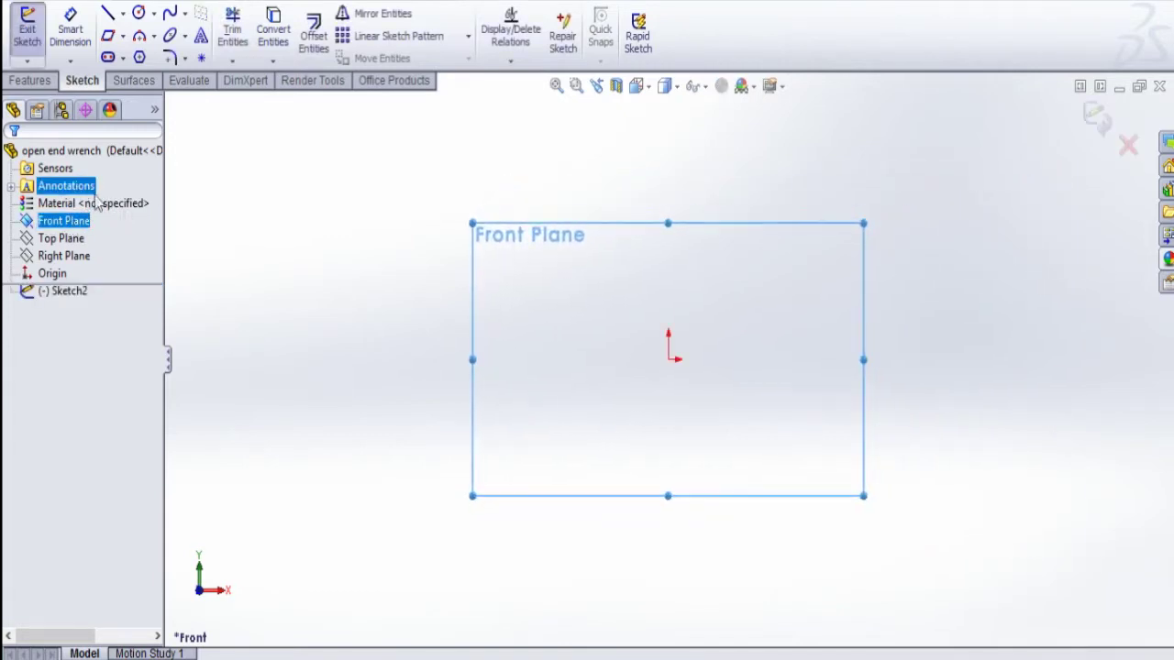
# - Sketch a horizontal centerline about 102 mm long from the origin in the negative X direction
pyautogui.click(124, 16)
pyautogui.click(124, 18)
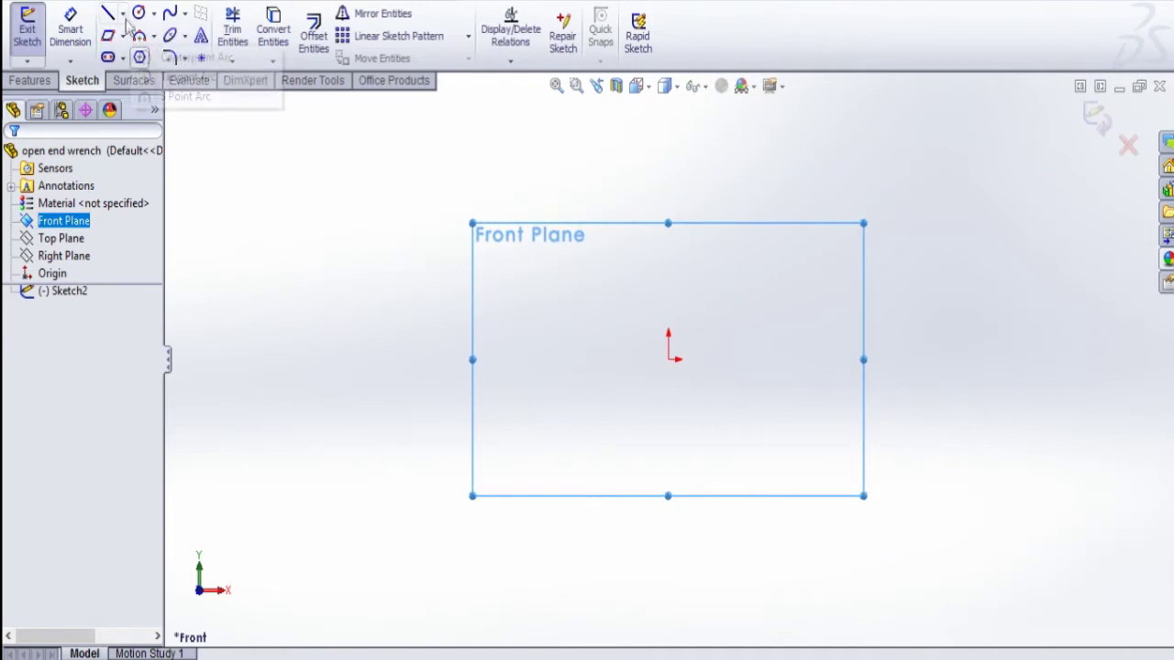
pyautogui.click(124, 18)
pyautogui.click(138, 49)
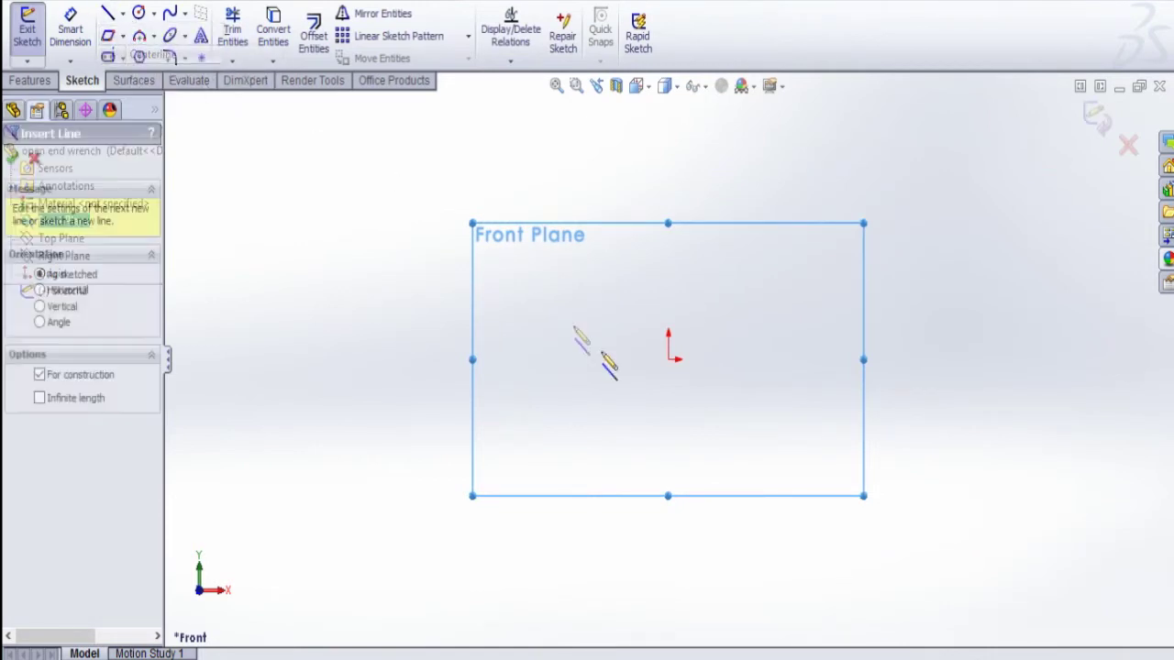
pyautogui.moveTo(669, 360); pyautogui.dragTo(445, 361)
pyautogui.press('Escape')
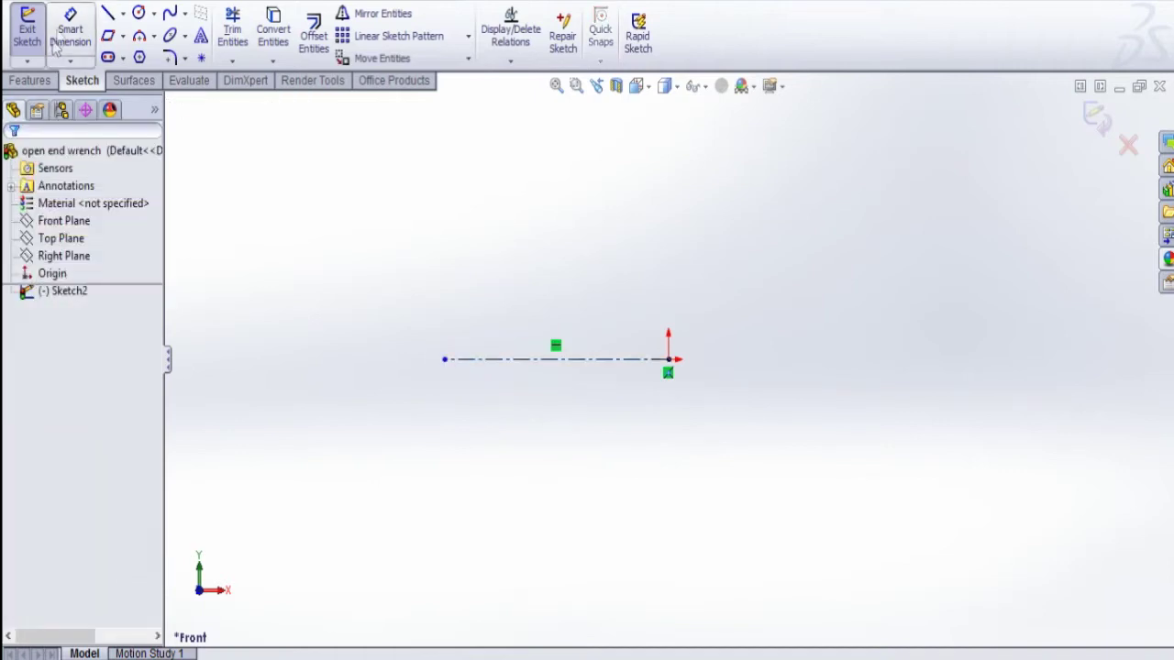
# - Dimension the horizontal centerline's length and set it to 100 mm
pyautogui.click(69, 32)
pyautogui.click(568, 360)
pyautogui.click(544, 234)
pyautogui.write('100')
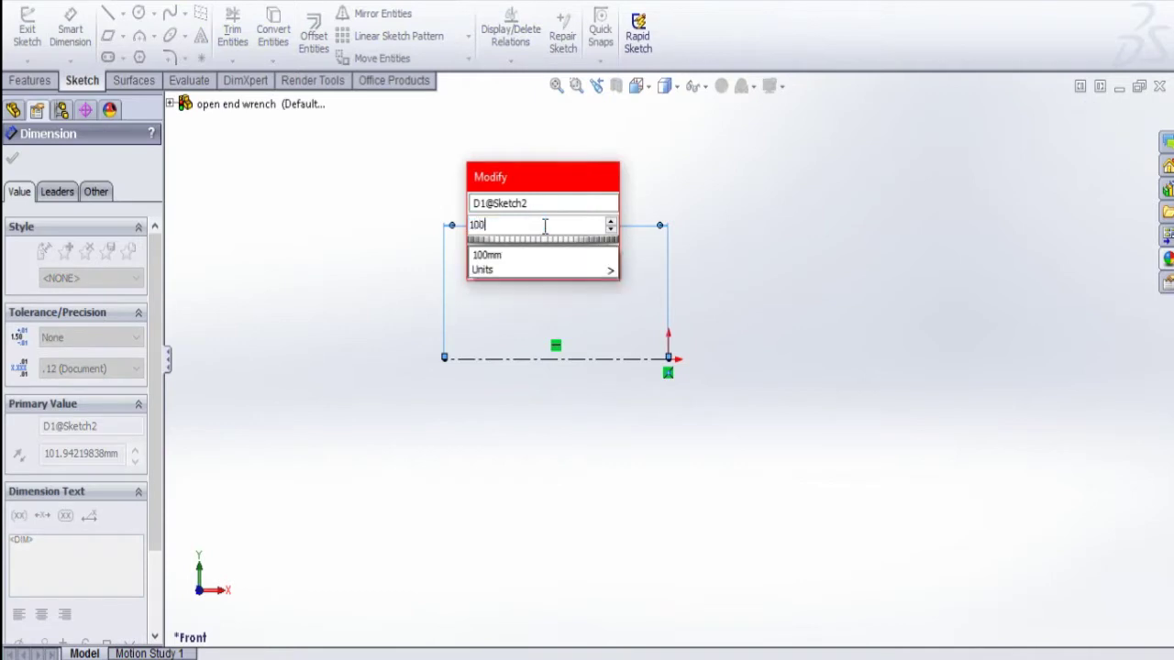
pyautogui.press('Return')
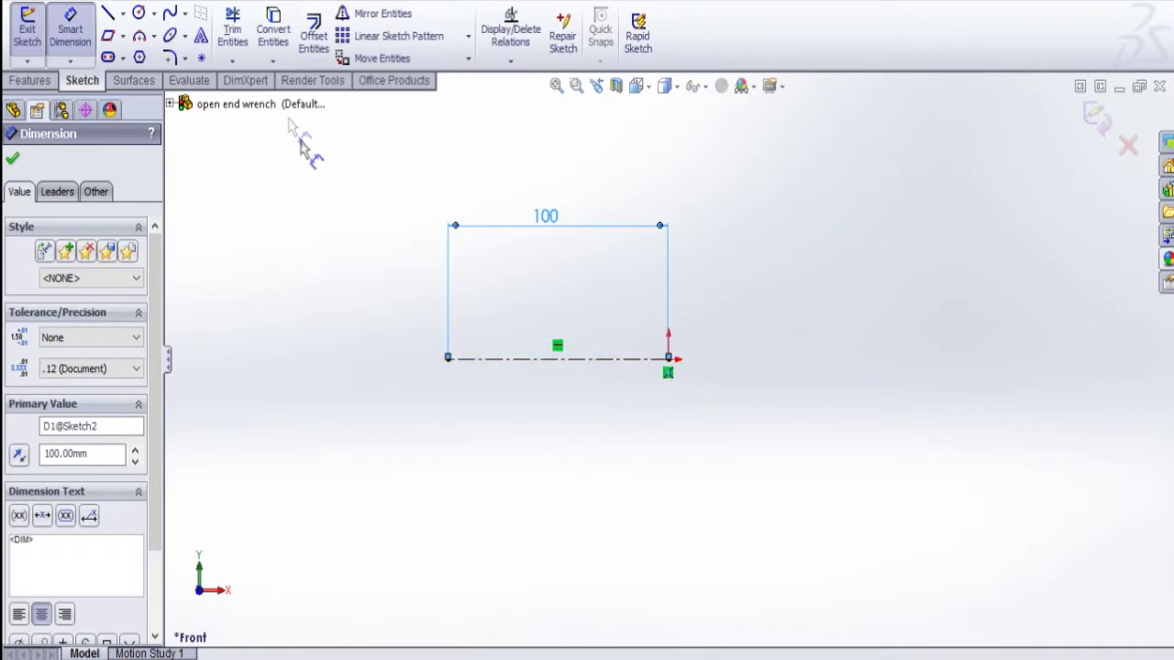
# - Sketch a circle at each end of the centerline, radius about 26 mm at the far end and about 25 mm at the origin
pyautogui.click(139, 13)
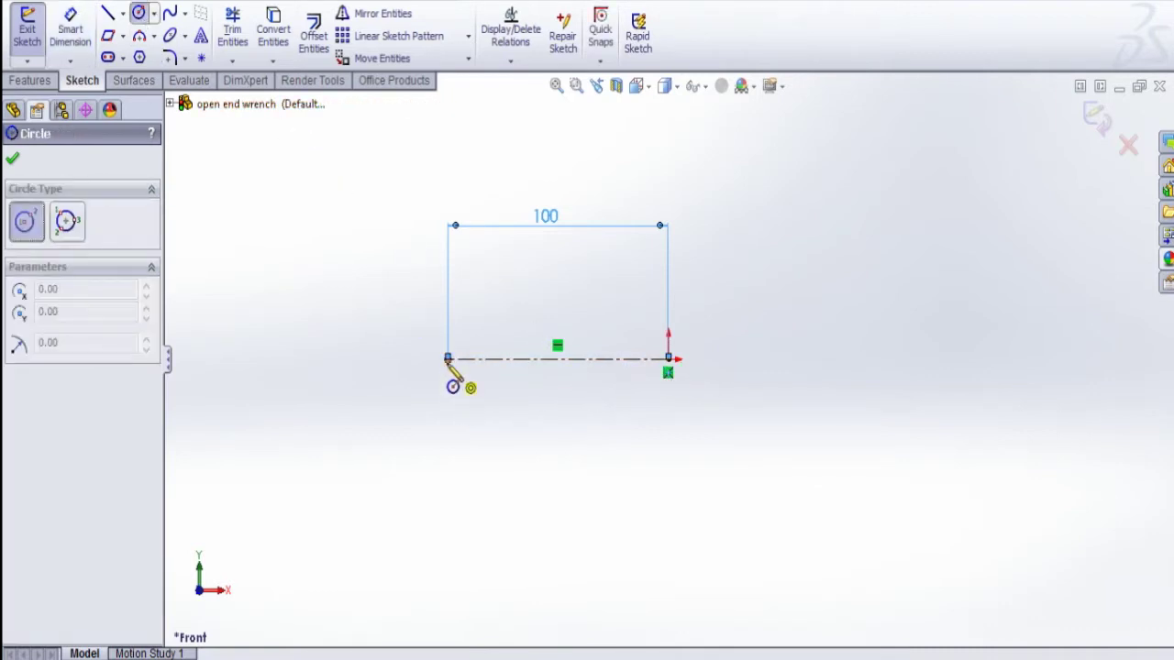
pyautogui.click(449, 357)
pyautogui.click(449, 296)
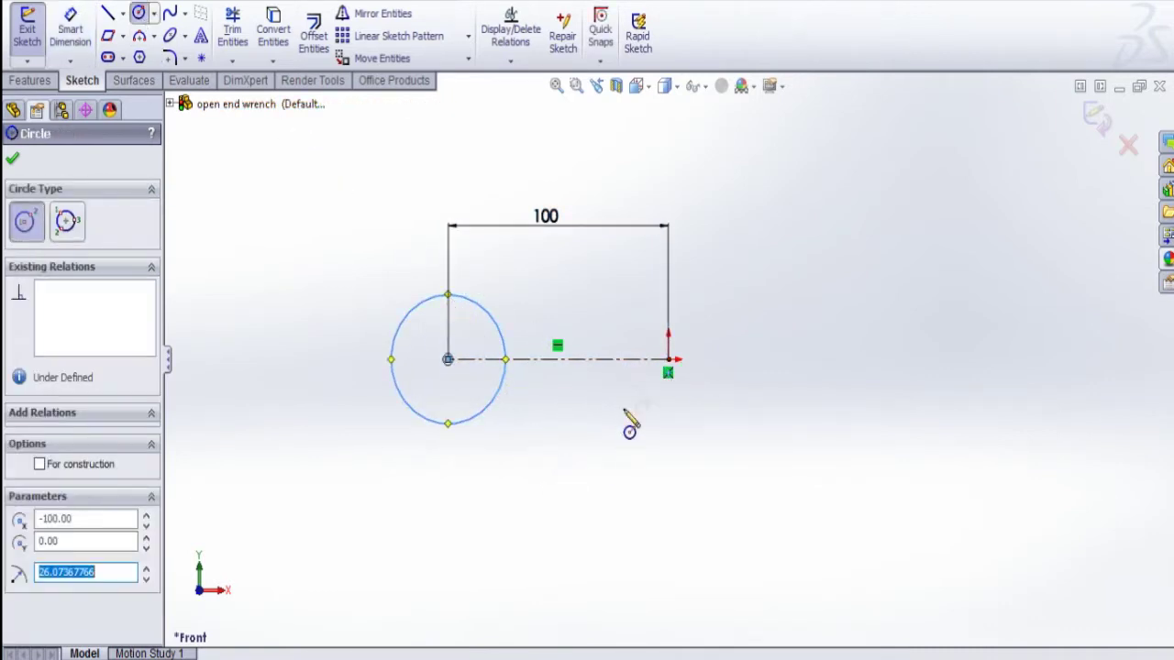
pyautogui.click(667, 359)
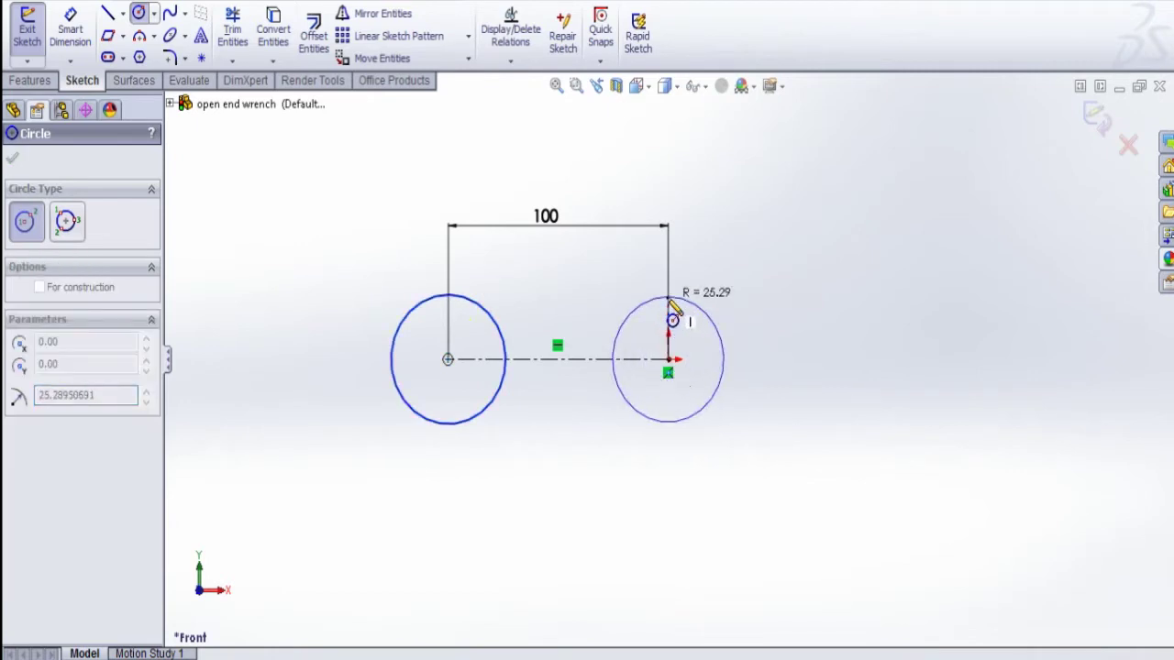
pyautogui.click(668, 303)
pyautogui.press('Escape')
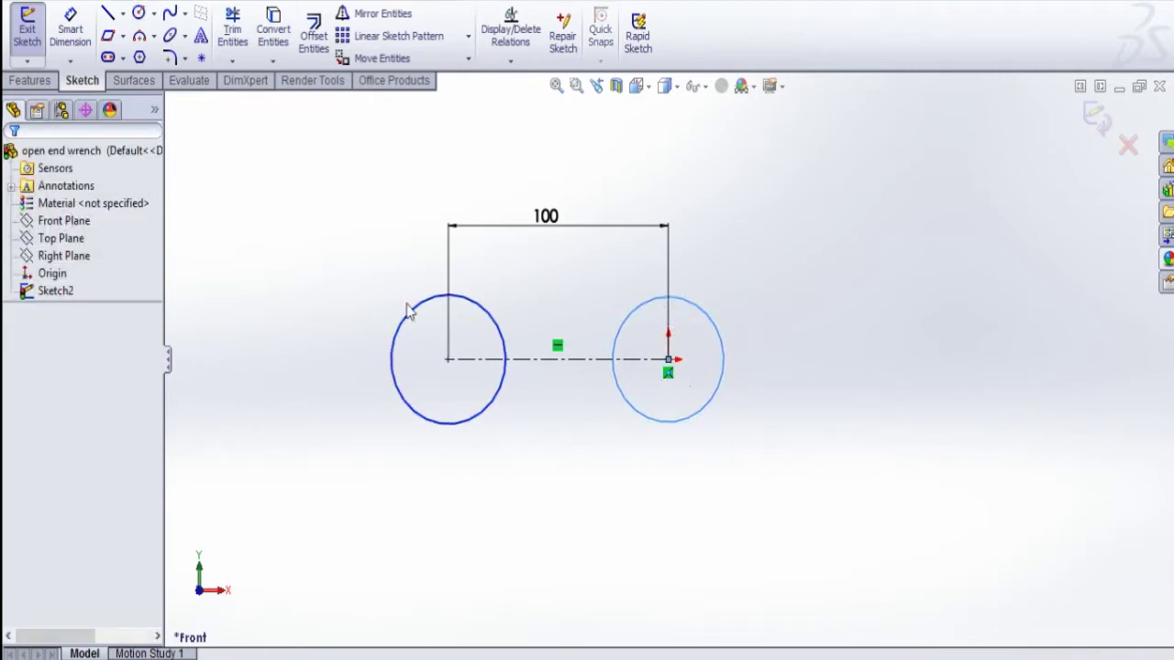
# - Dimension the circle at the centerline's far end with a diameter of 32 mm
pyautogui.click(74, 32)
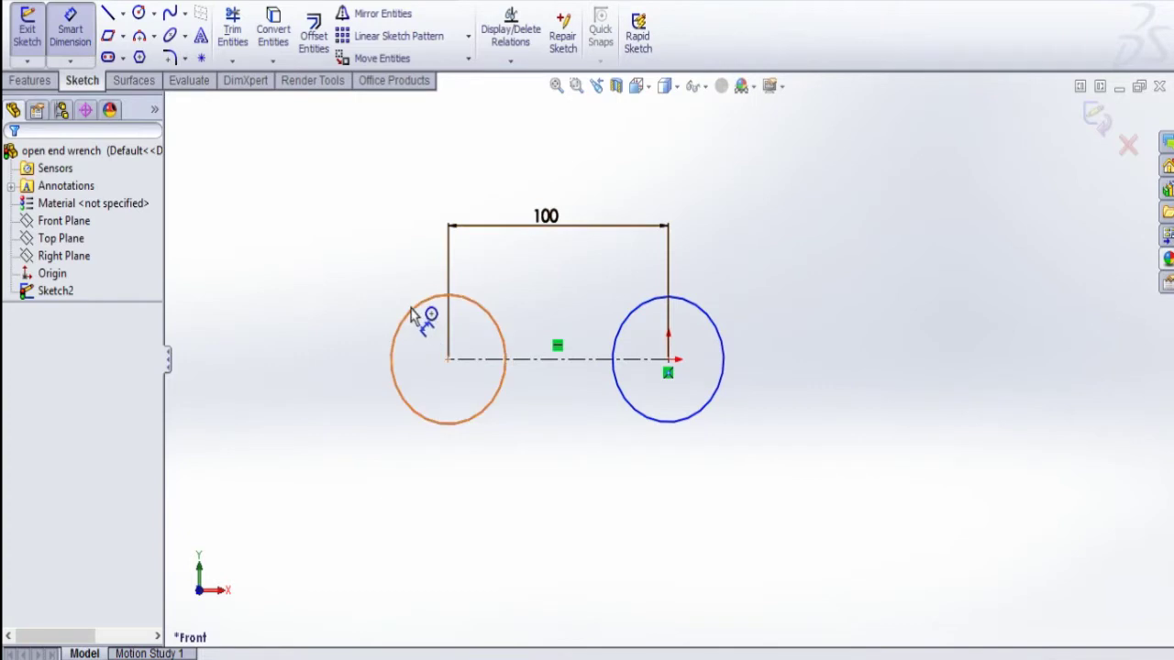
pyautogui.click(415, 312)
pyautogui.click(314, 257)
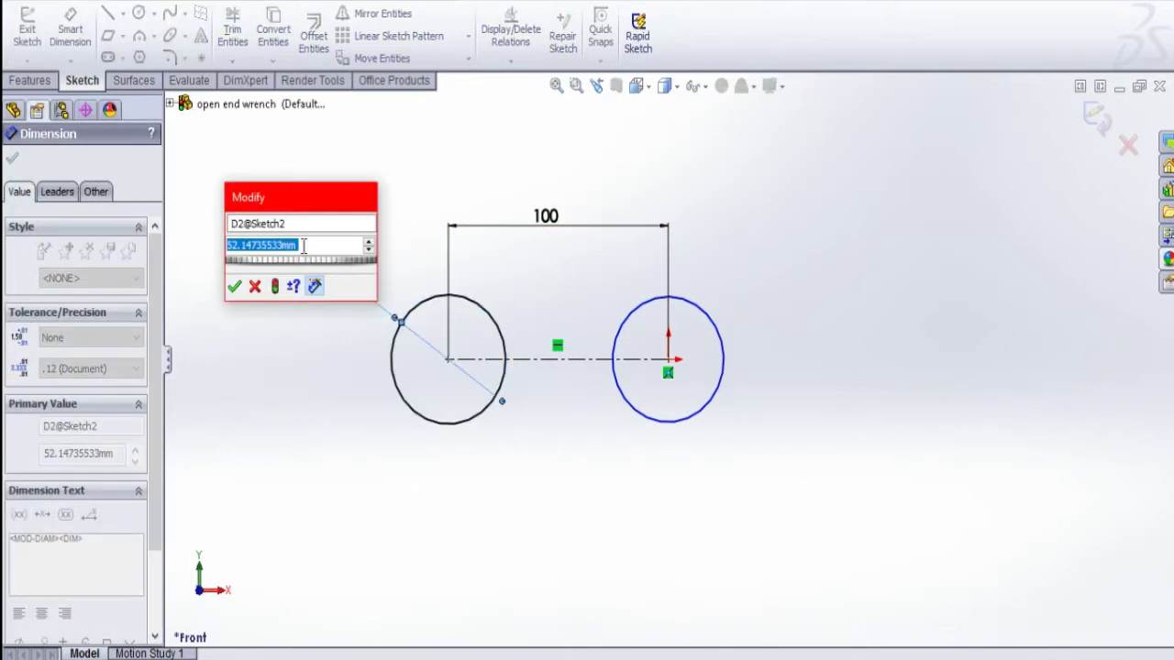
pyautogui.write('32')
pyautogui.press('Return')
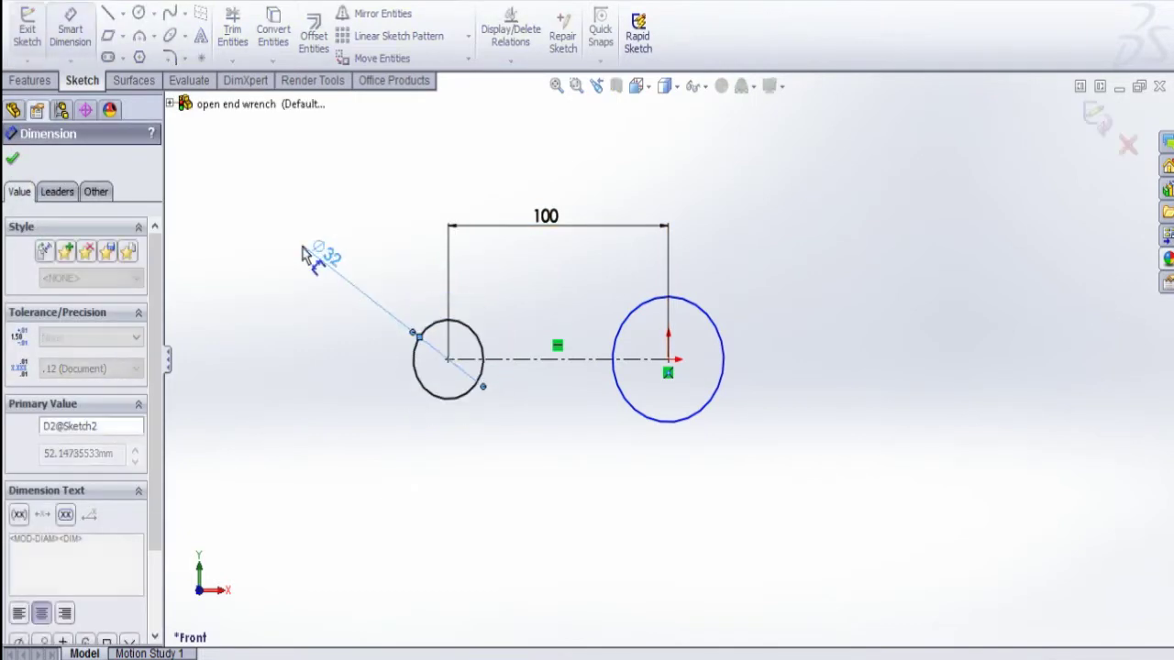
# - Dimension the circle at the origin with a diameter of 30 mm
pyautogui.click(694, 308)
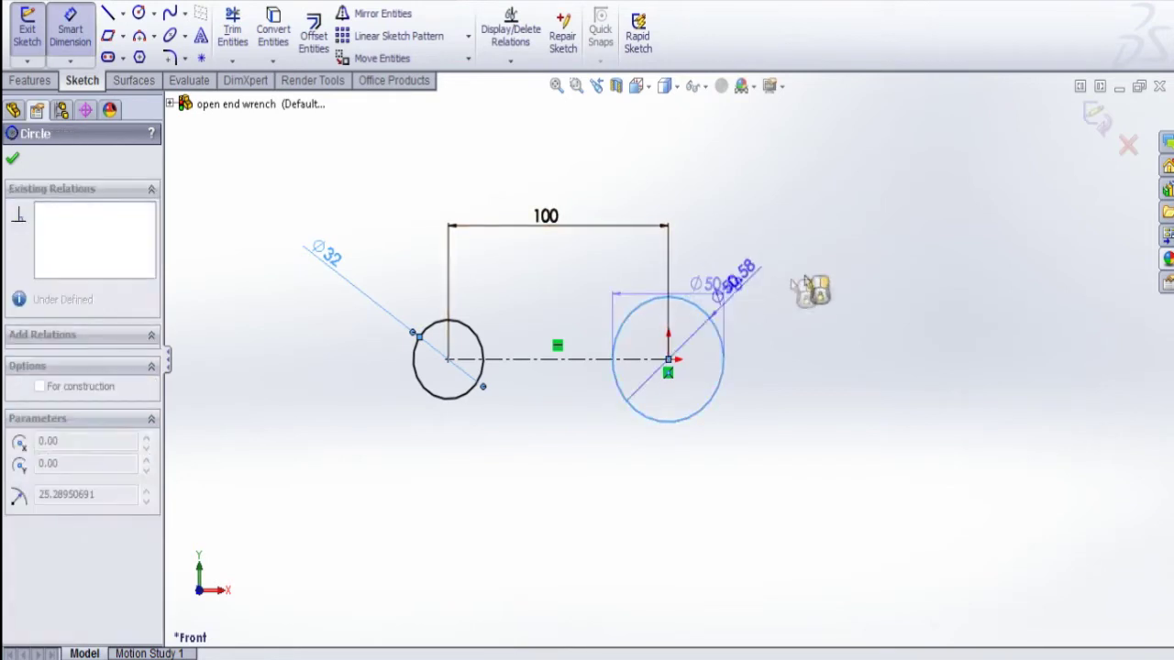
pyautogui.click(842, 266)
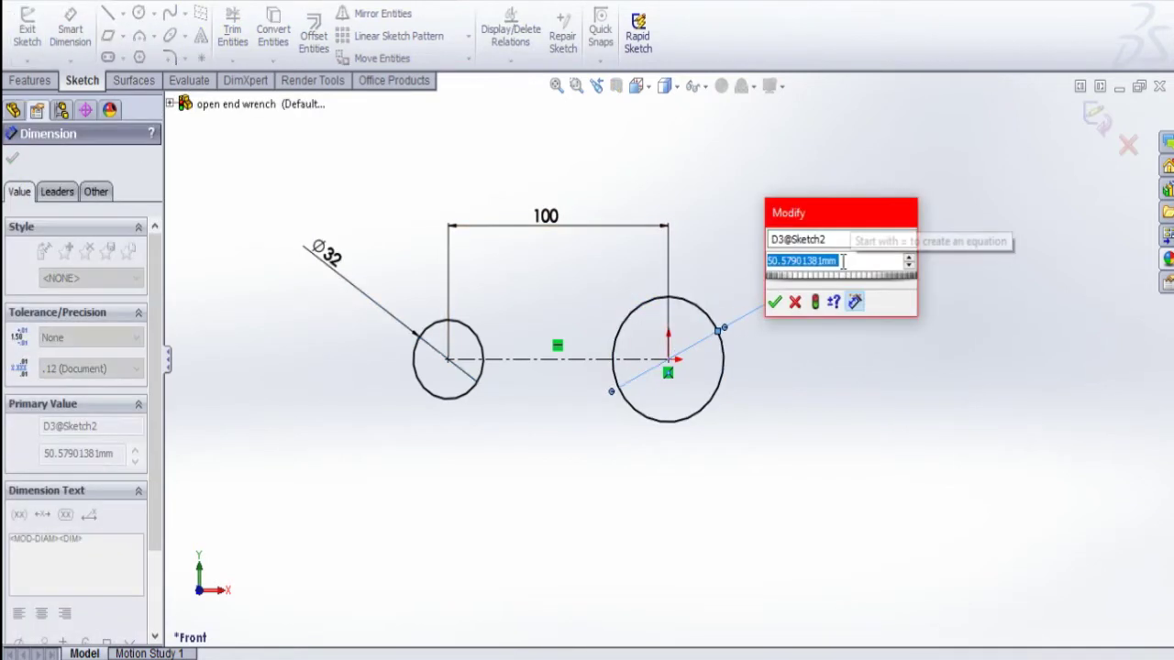
pyautogui.write('30')
pyautogui.press('Return')
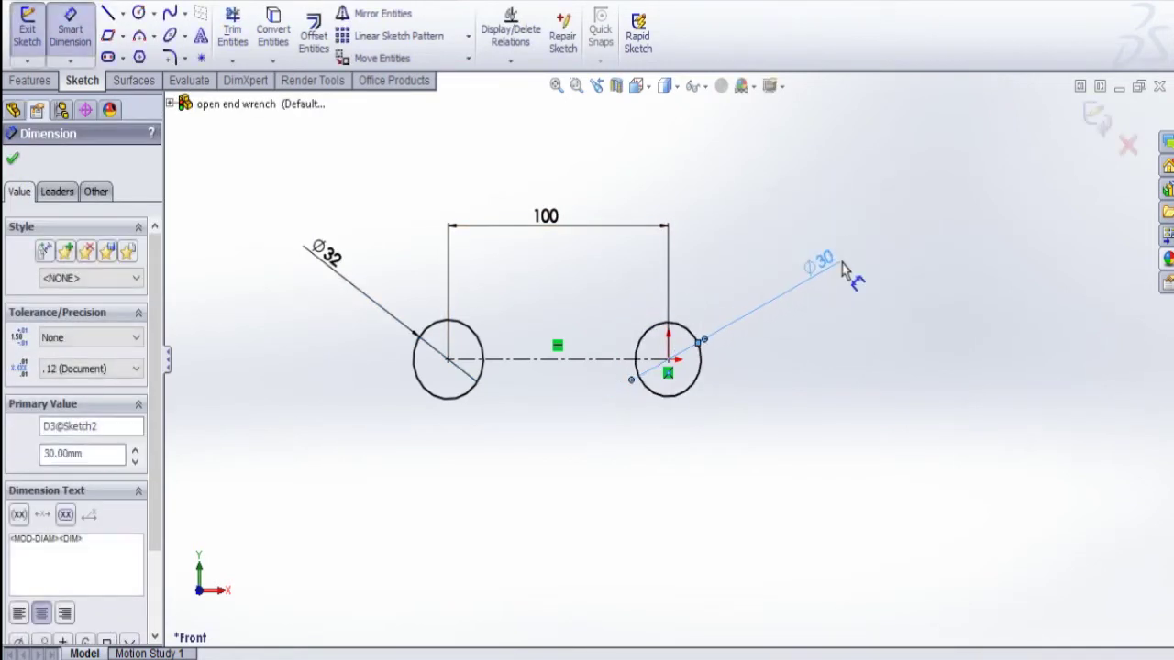
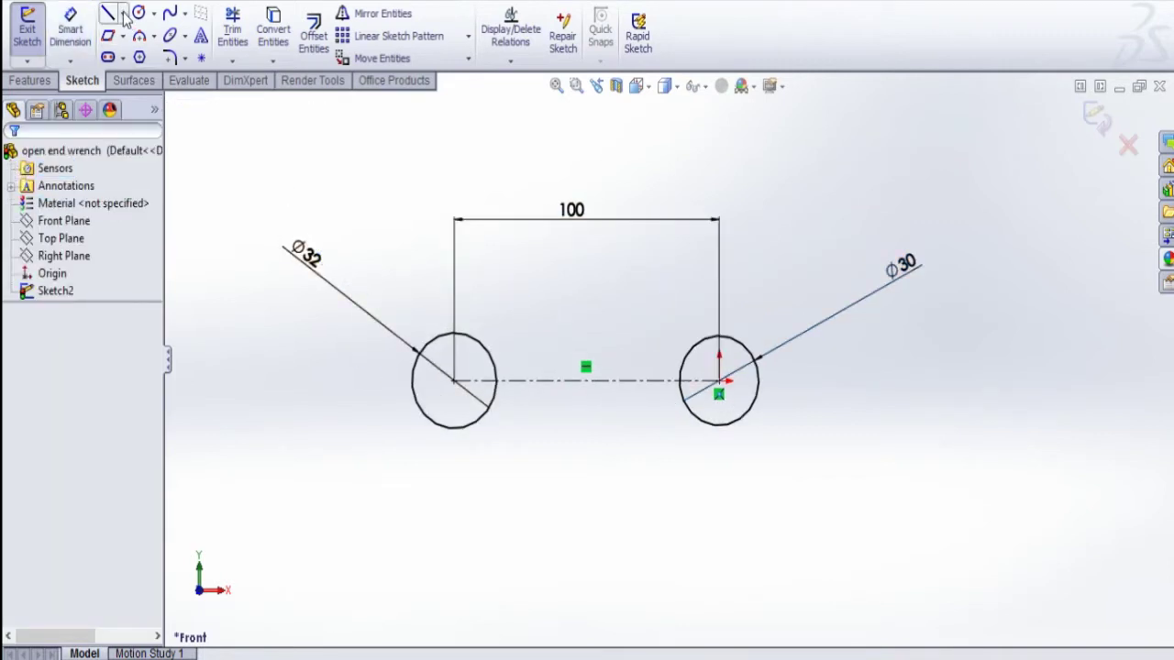
# - Sketch a vertical centerline through the 32 mm circle from its uppermost to its lowest quadrant point
pyautogui.click(123, 15)
pyautogui.click(123, 16)
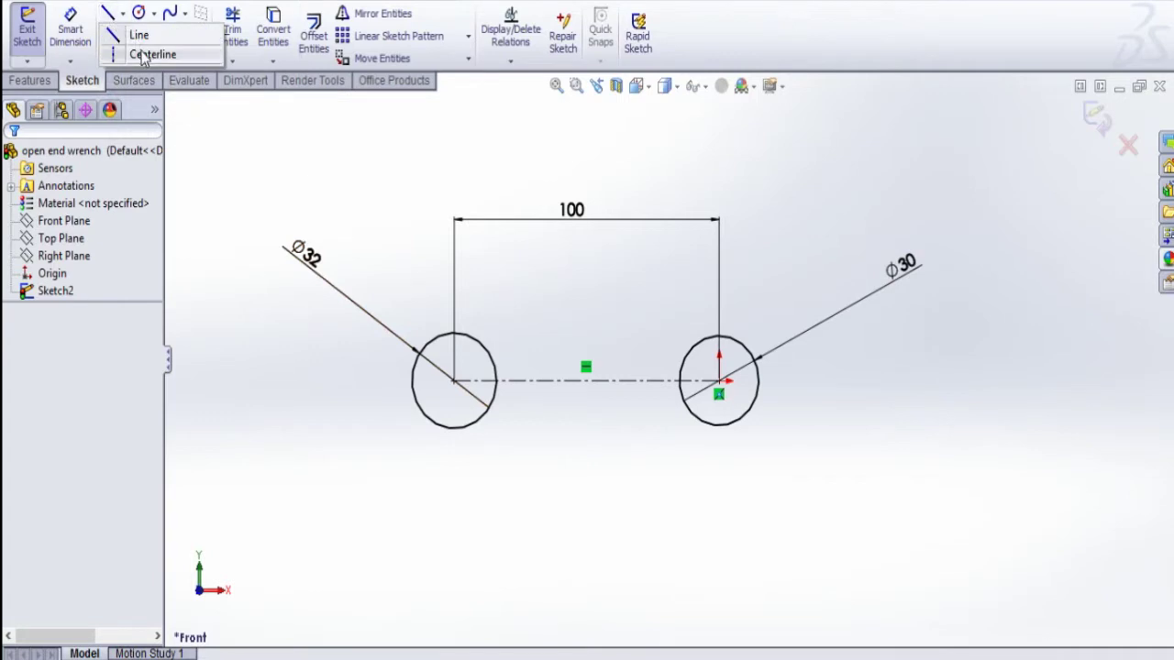
pyautogui.click(147, 54)
pyautogui.click(454, 380)
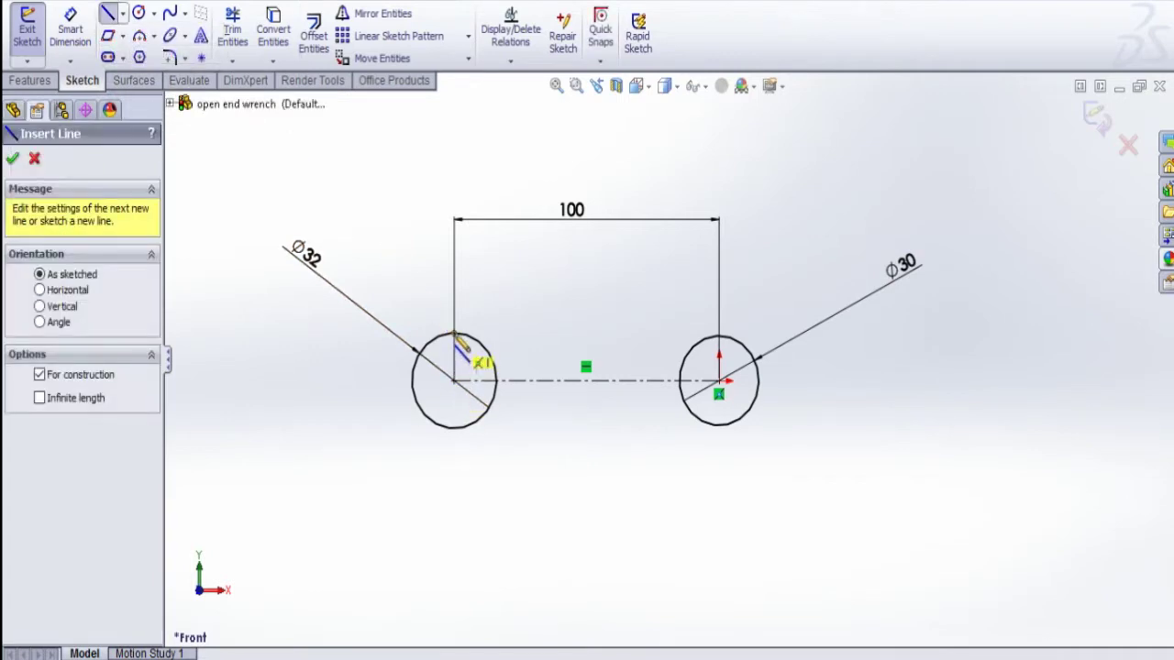
pyautogui.click(454, 332)
pyautogui.click(454, 427)
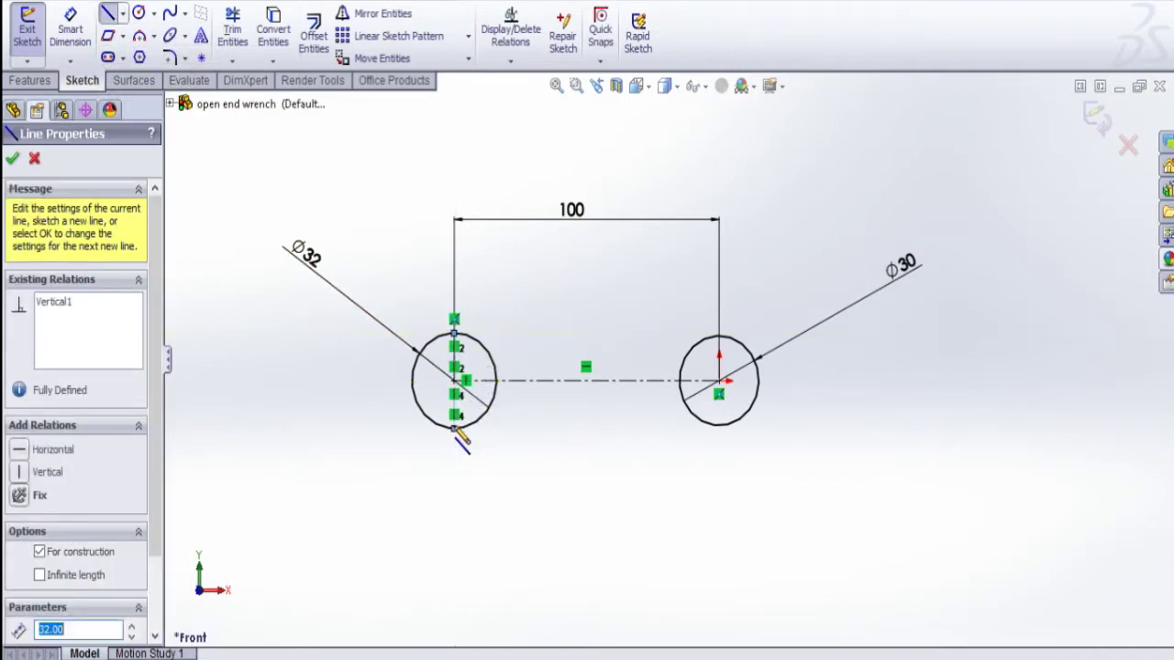
pyautogui.press('Escape')
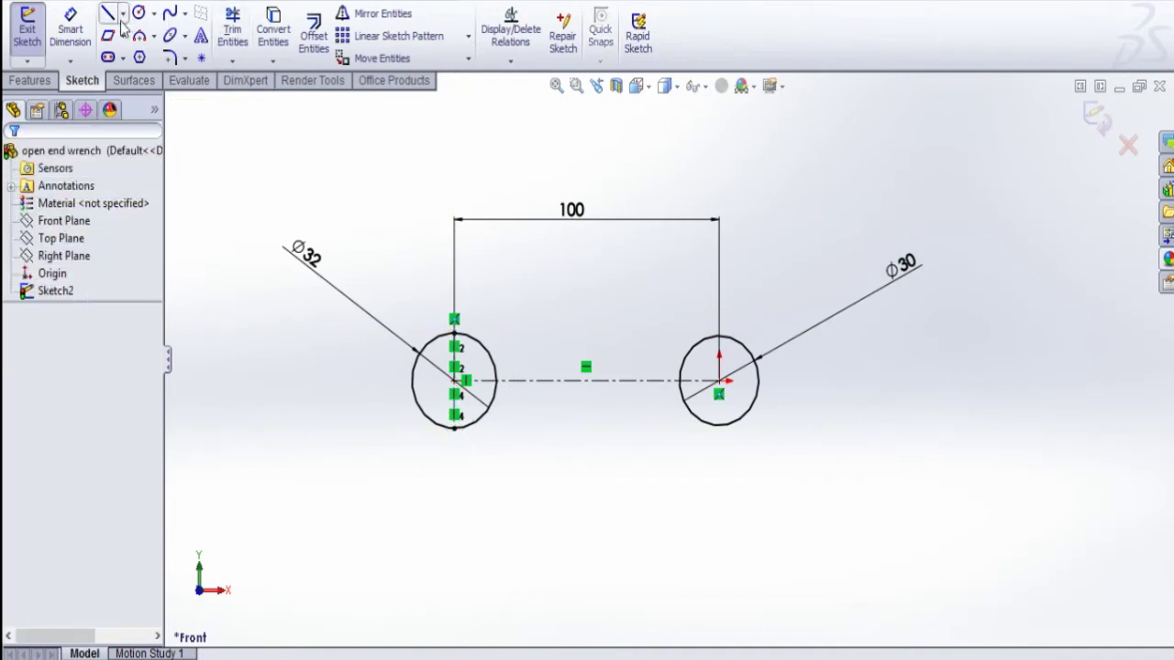
# - Sketch a vertical centerline across the 30 mm circle between its upper and lower quadrant points
pyautogui.click(122, 13)
pyautogui.click(145, 54)
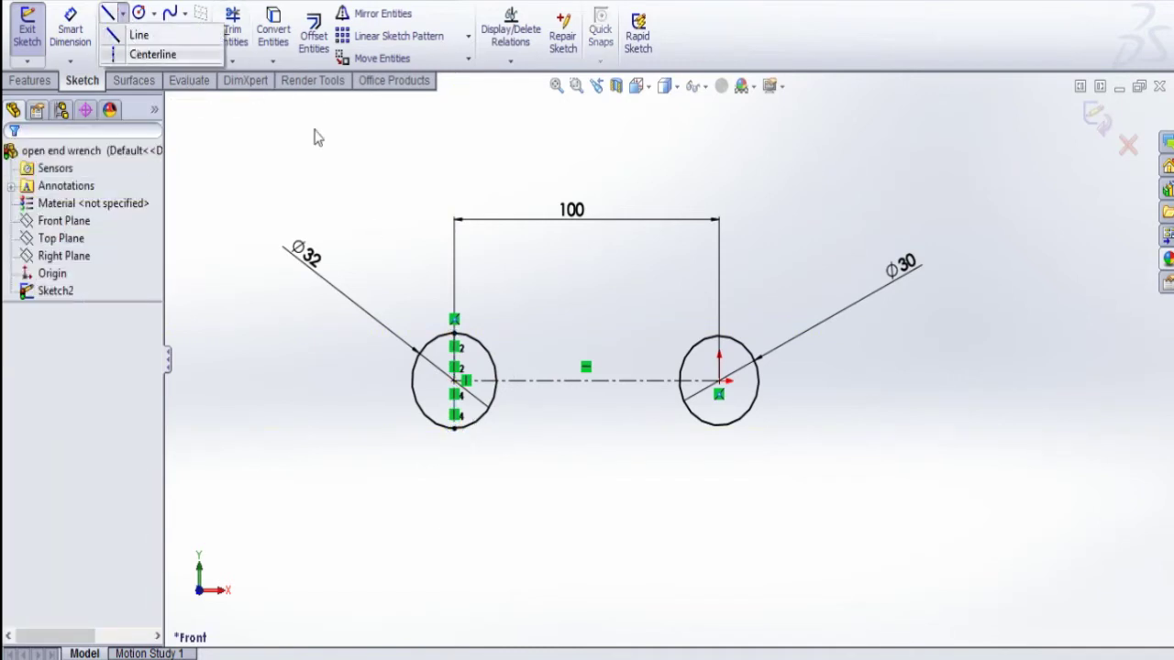
pyautogui.click(719, 337)
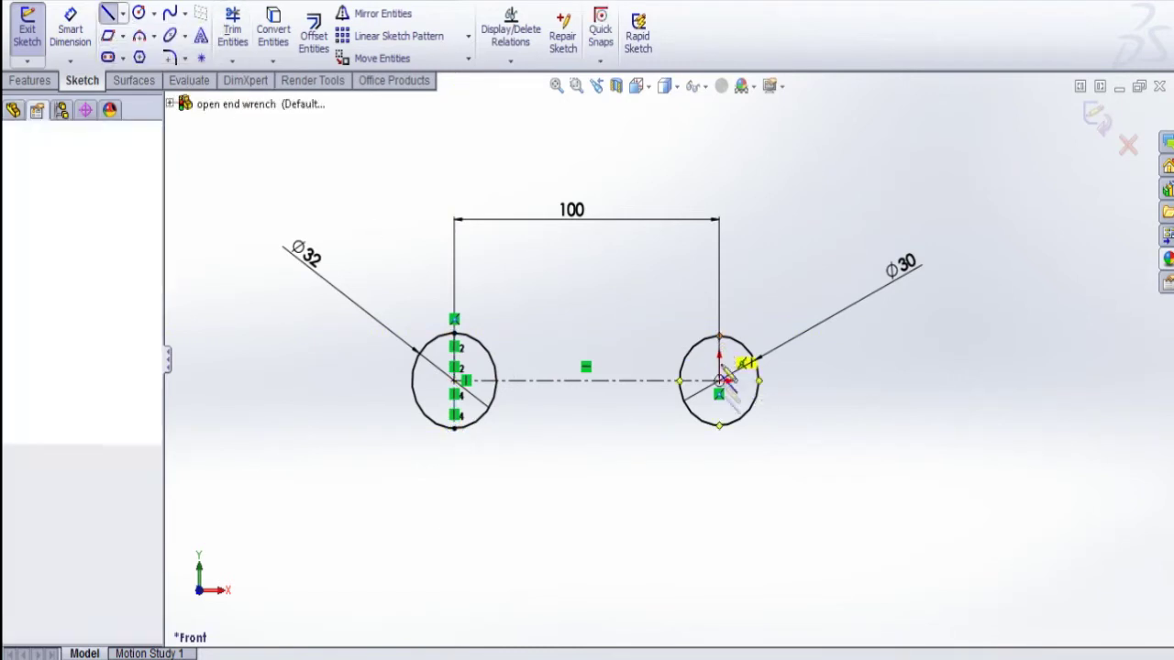
pyautogui.click(719, 423)
pyautogui.press('Escape')
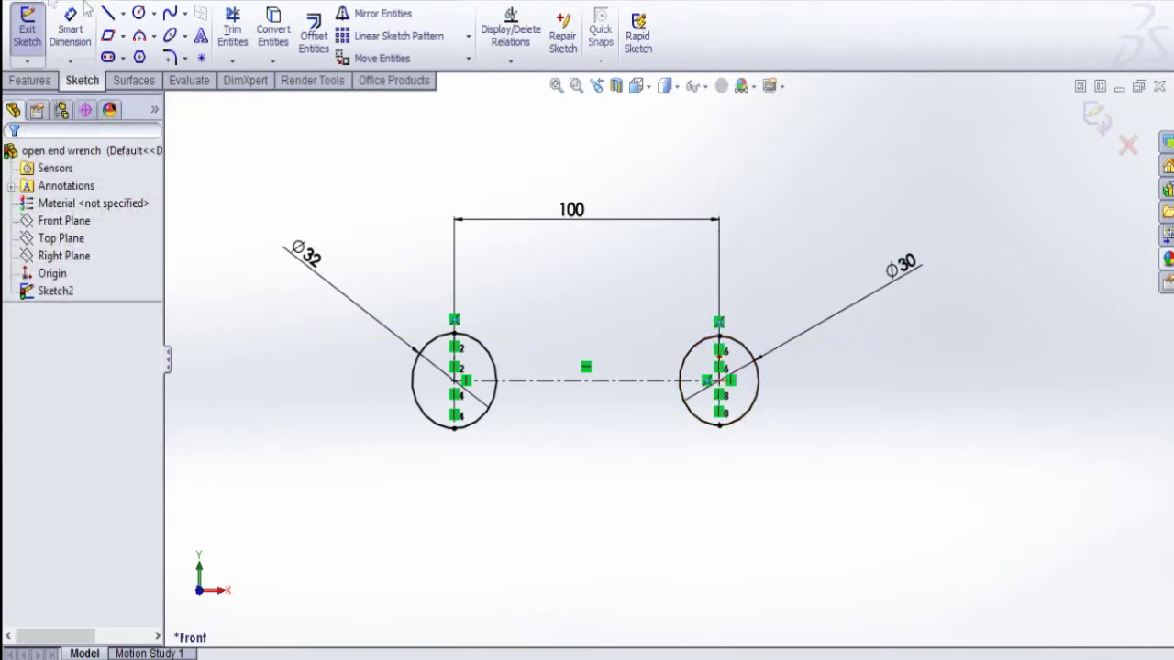
# - Sketch a slanted centerline about 29 mm long from the 32 mm circle's center, running outward and down past the circle
pyautogui.click(123, 15)
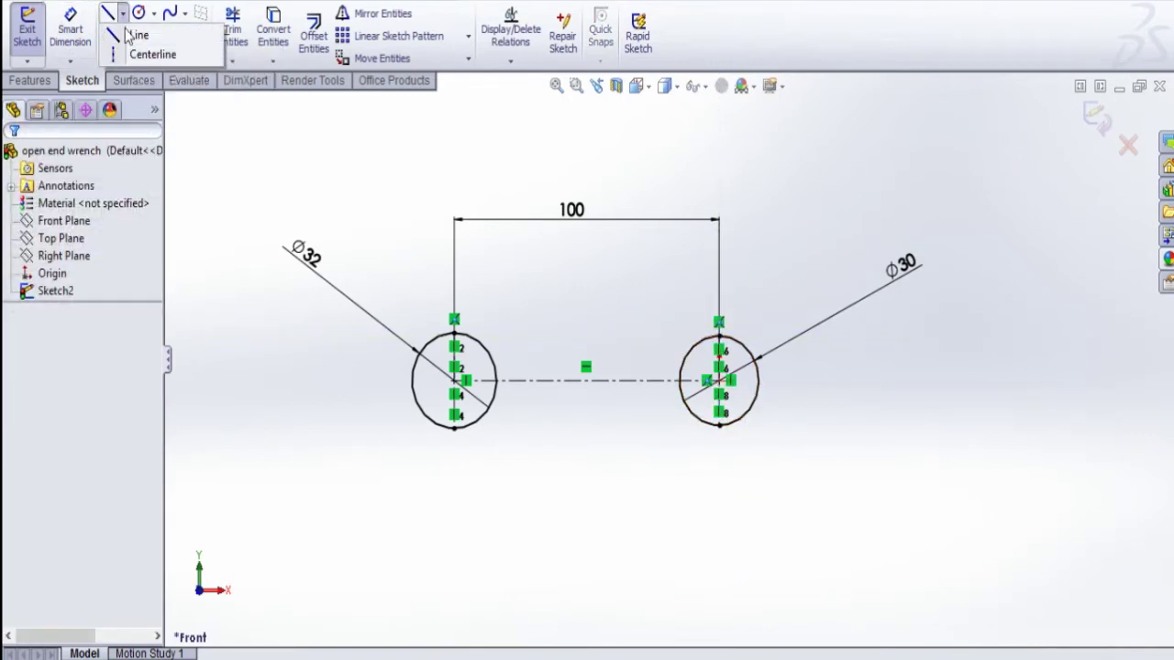
pyautogui.click(152, 55)
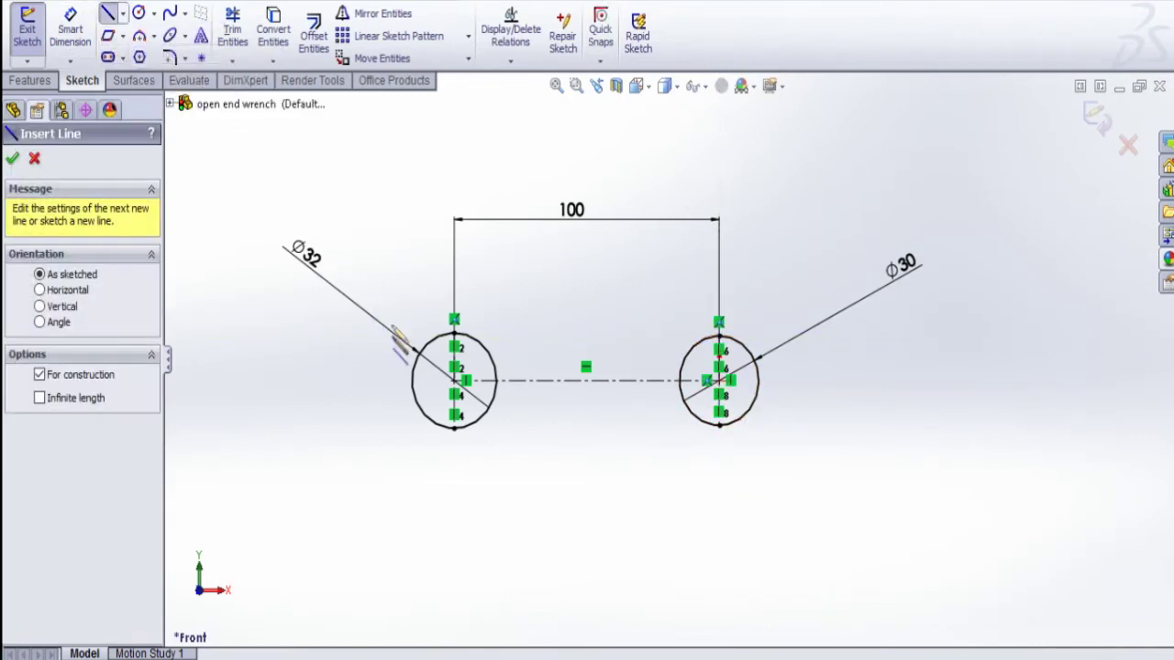
pyautogui.click(454, 380)
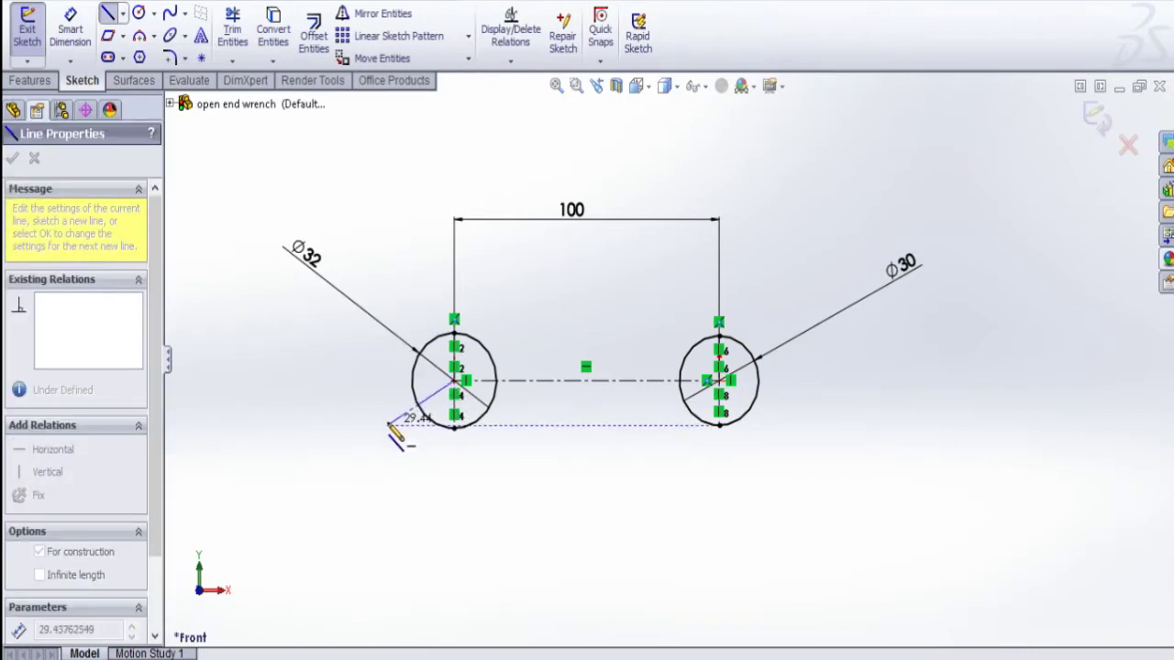
pyautogui.click(388, 426)
pyautogui.press('Escape')
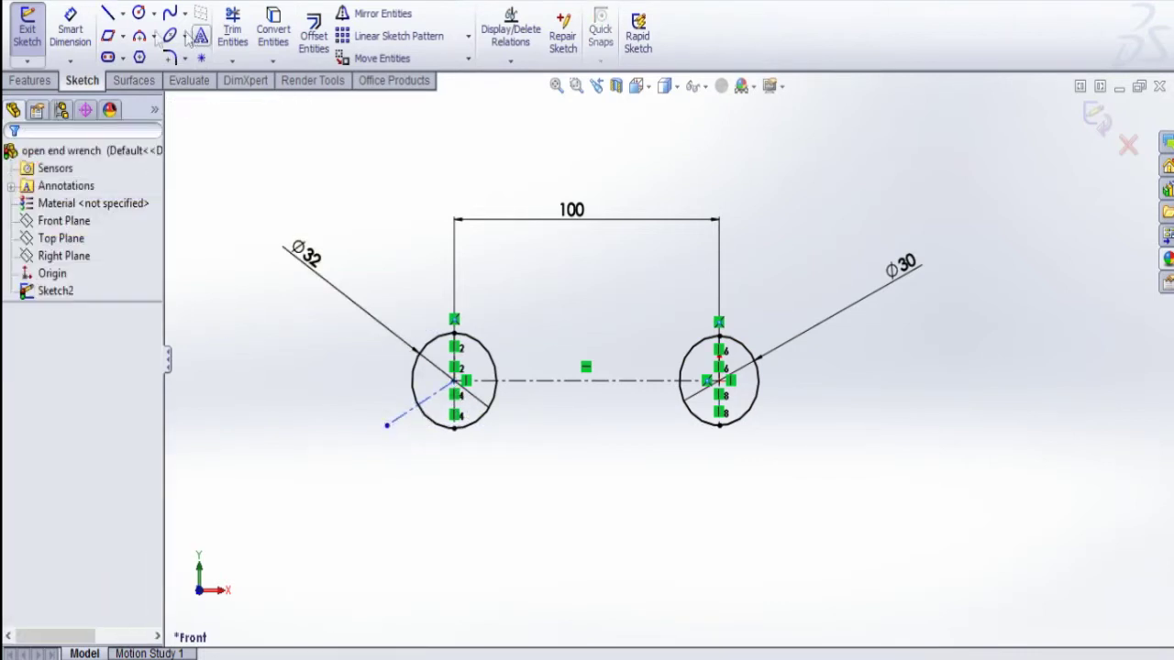
# - Sketch a slanted centerline about 26 mm long from the 30 mm circle's center, running outward and up past the circle
pyautogui.click(122, 13)
pyautogui.click(152, 55)
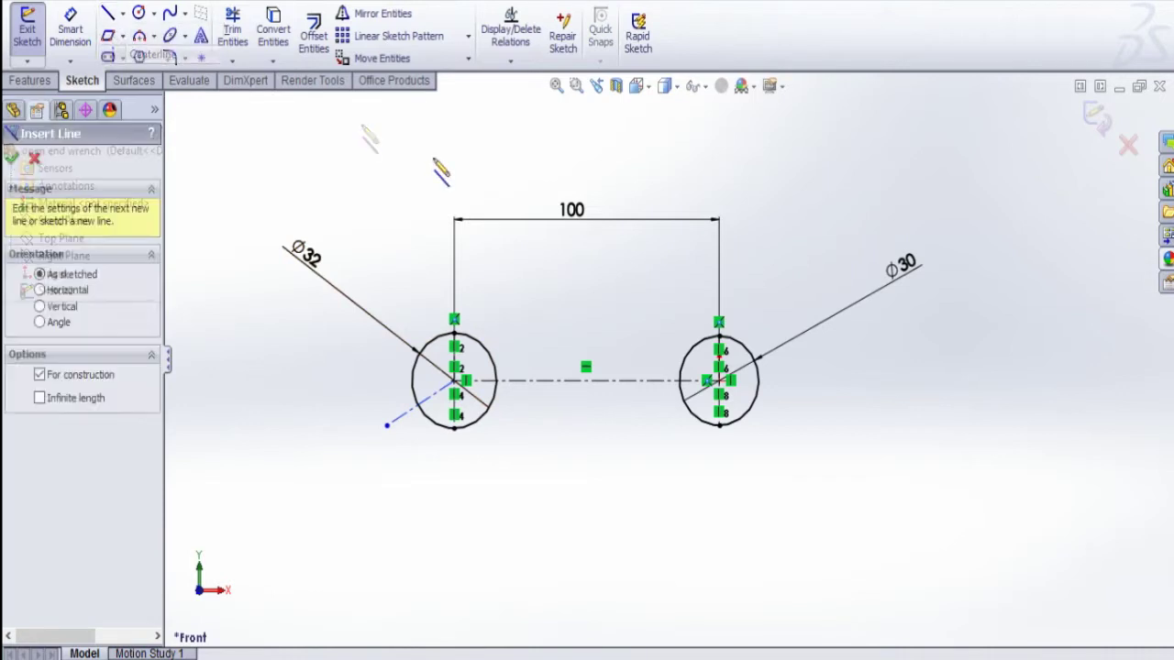
pyautogui.click(720, 381)
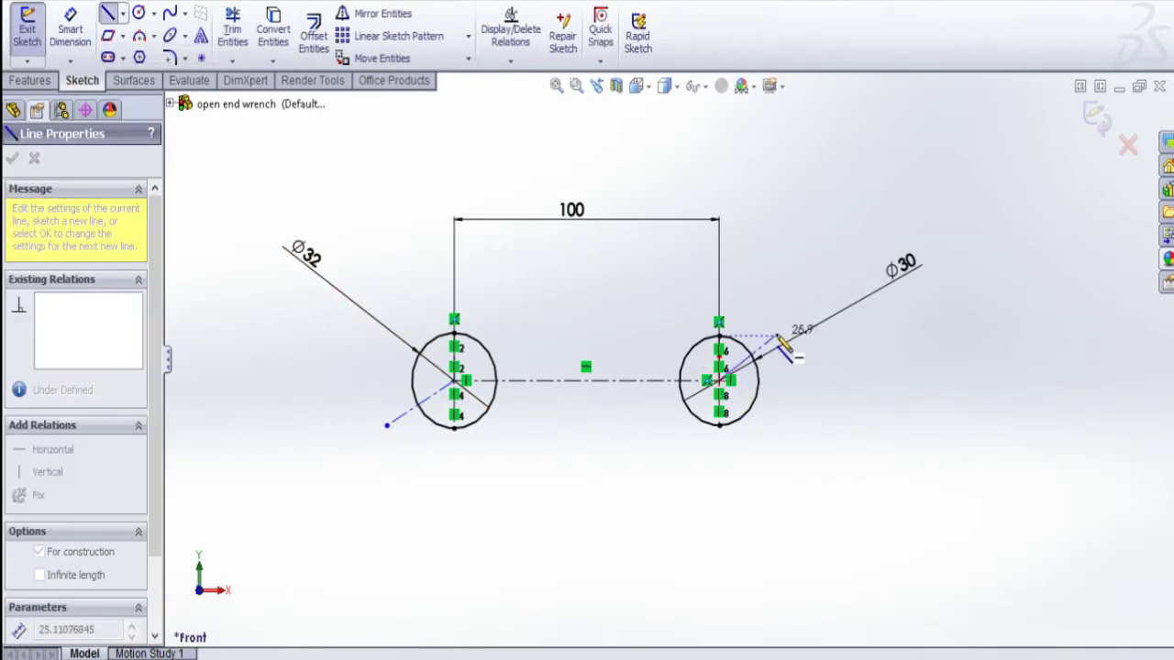
pyautogui.click(777, 337)
pyautogui.press('Escape')
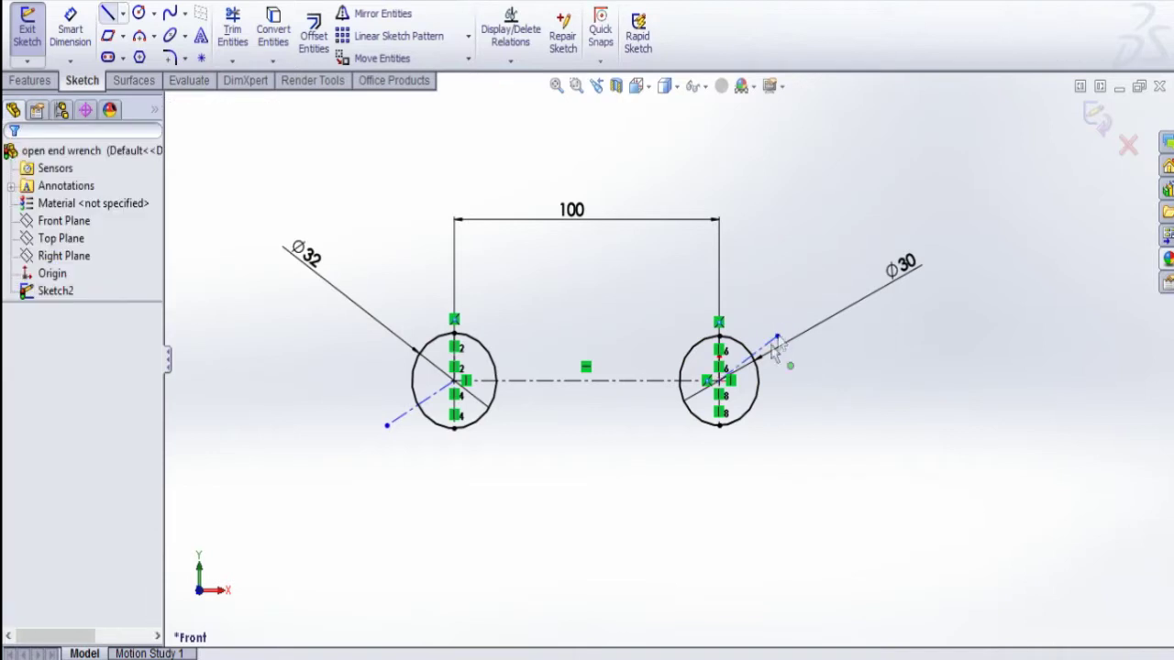
# - Sketch a horizontal centerline about 29 mm long from the 32 mm circle's center outward, away from the 30 mm circle
pyautogui.click(122, 14)
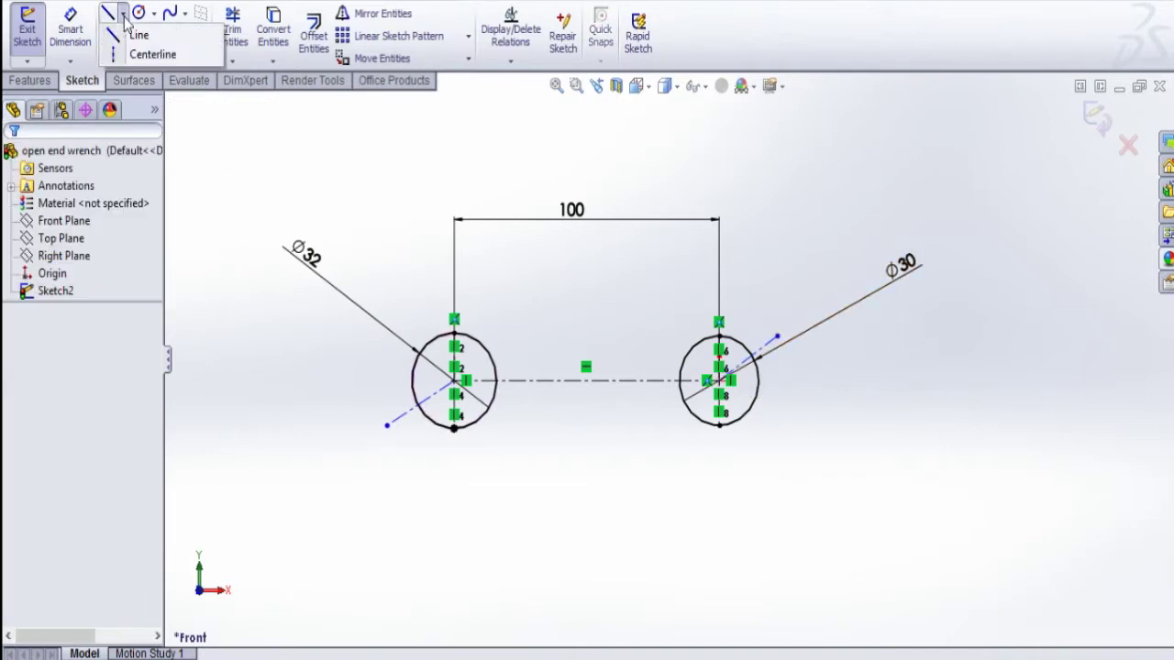
pyautogui.click(151, 52)
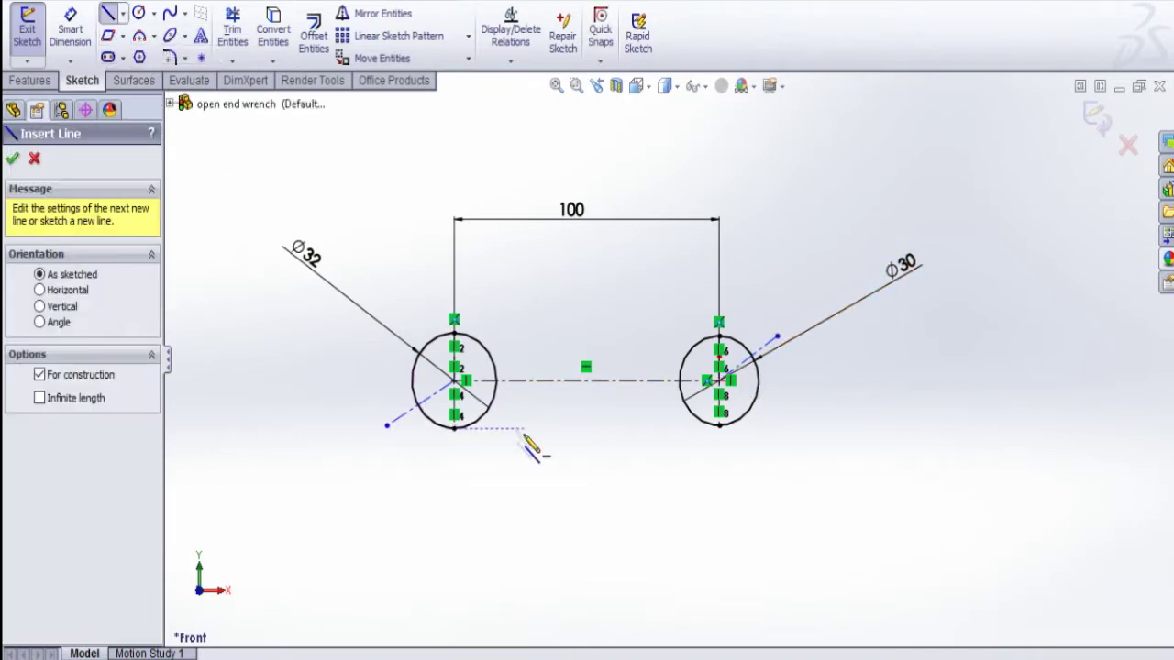
pyautogui.click(456, 381)
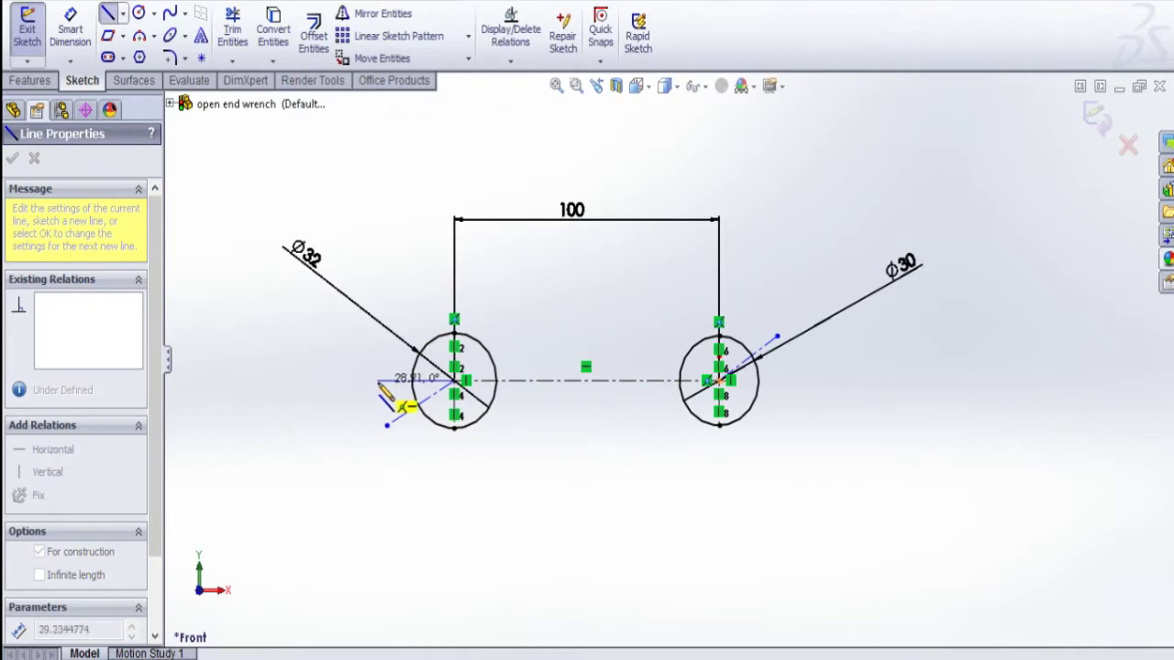
pyautogui.click(377, 381)
pyautogui.press('Escape')
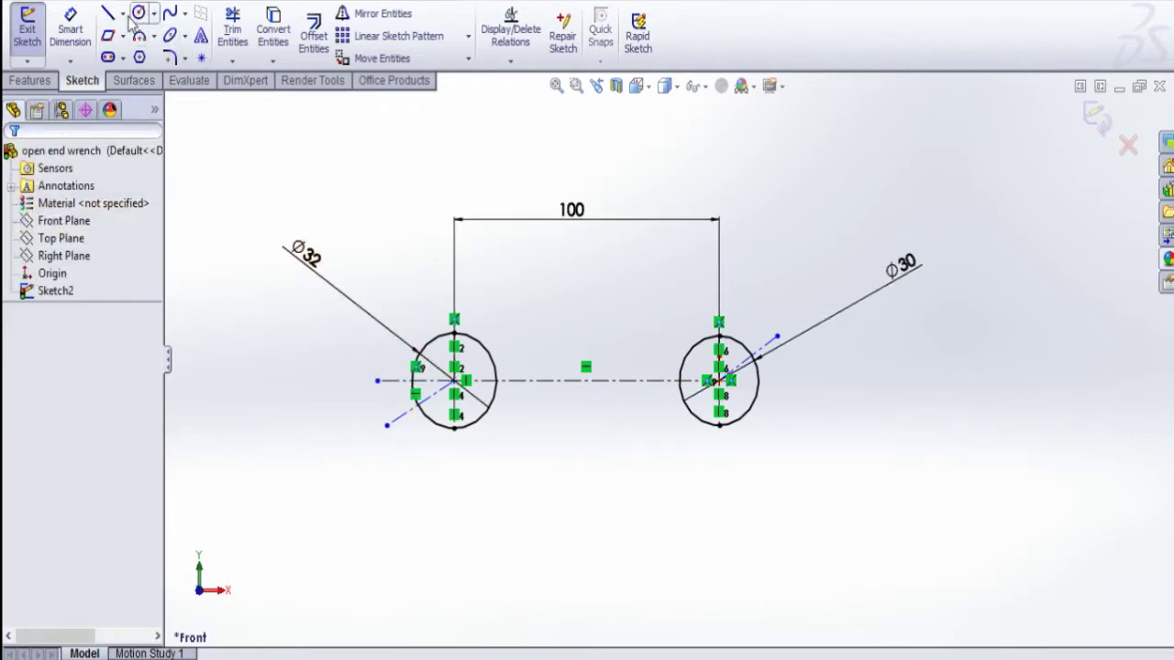
# - Sketch a horizontal centerline about 22 mm long from the 30 mm circle's center outward, away from the 32 mm circle
pyautogui.click(122, 14)
pyautogui.click(149, 54)
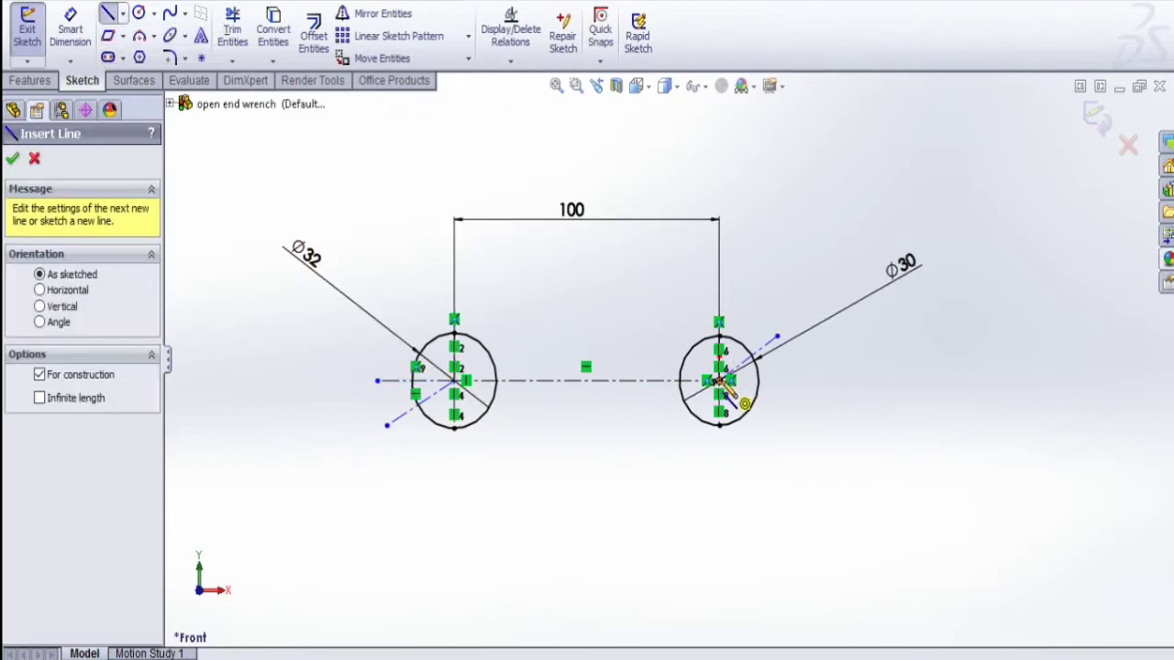
pyautogui.click(720, 381)
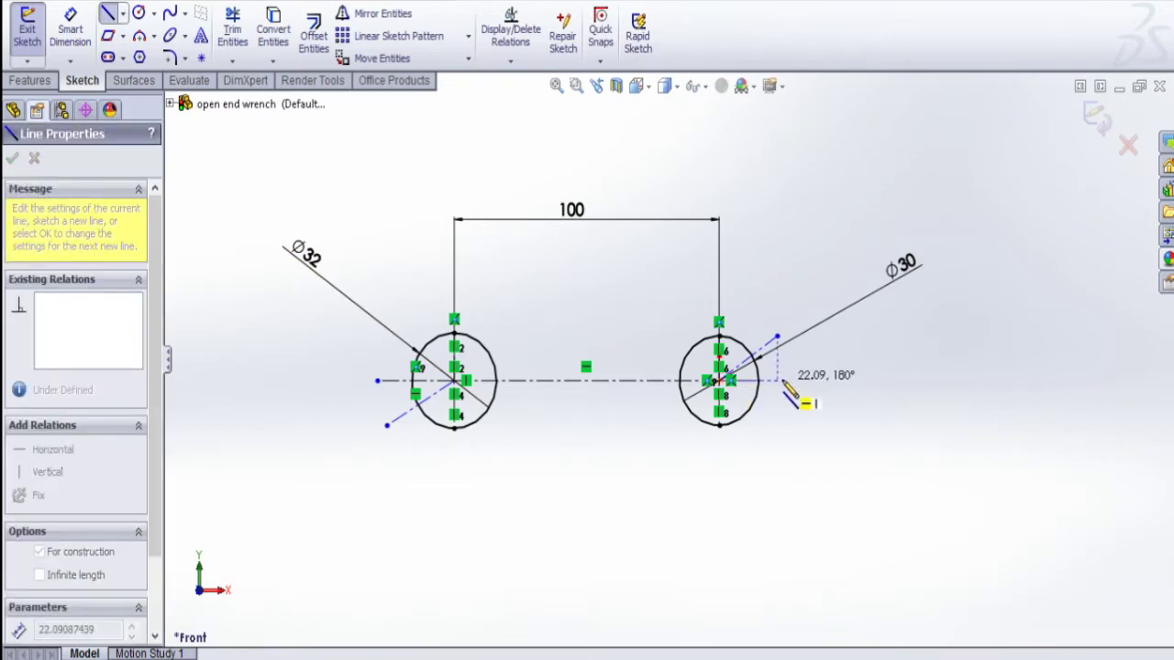
pyautogui.click(779, 381)
pyautogui.press('Escape')
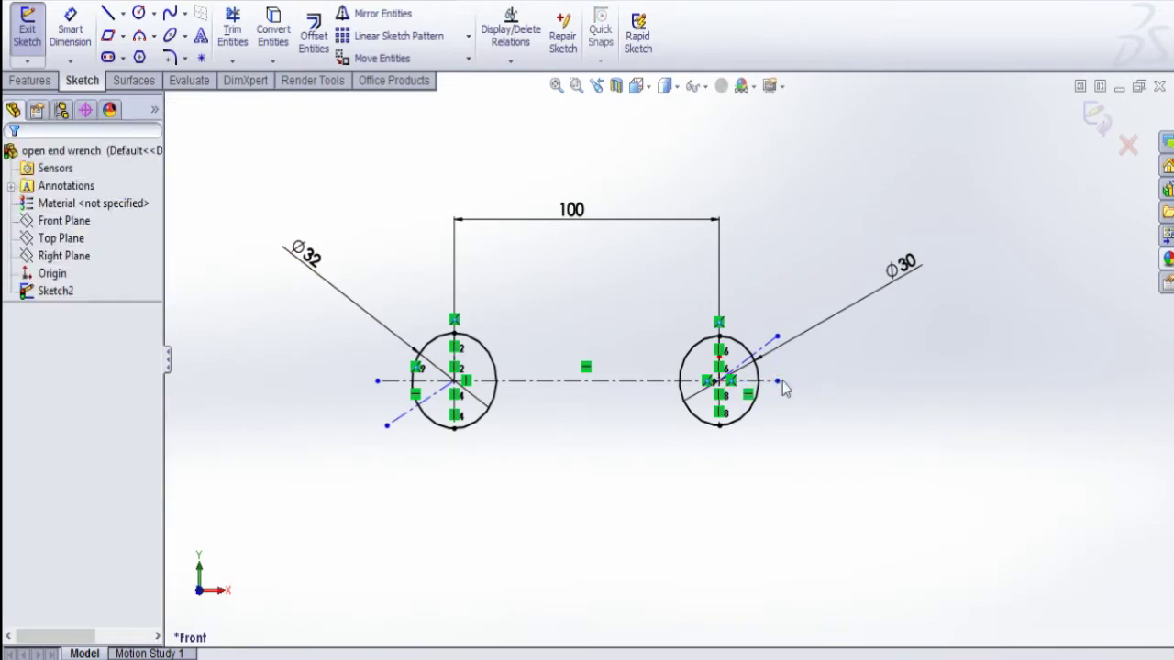
# - Offset the 32 mm circle's slanted centerline bi-directionally by 6 mm, with dimensions added
pyautogui.scroll(-3, 461, 544)
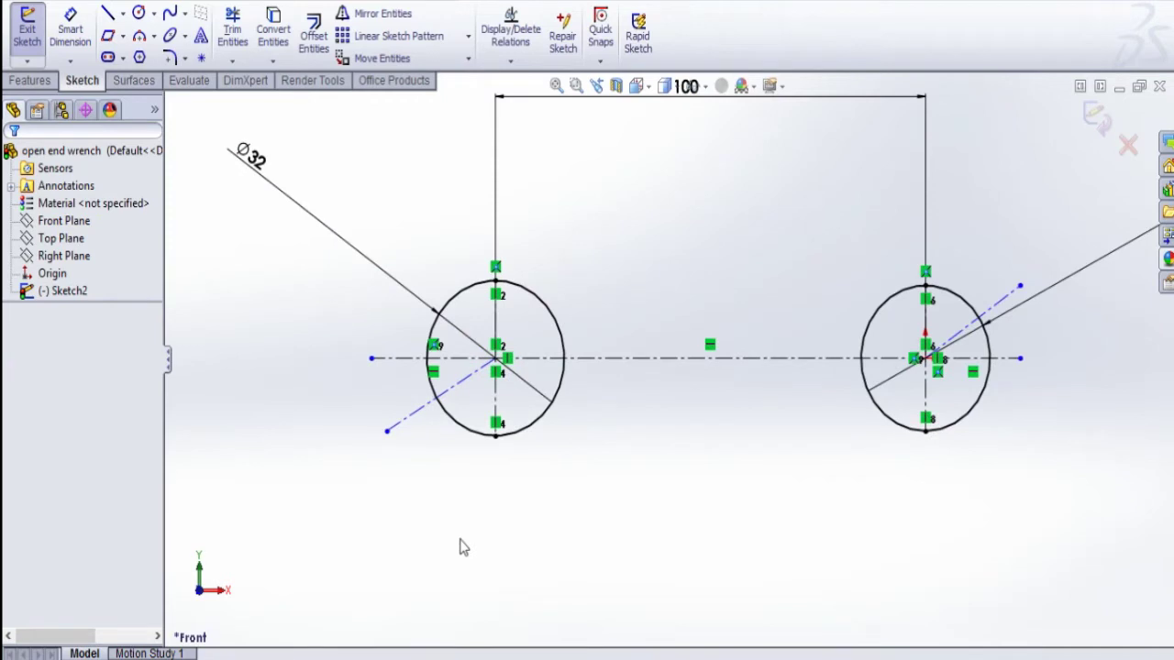
pyautogui.click(417, 422)
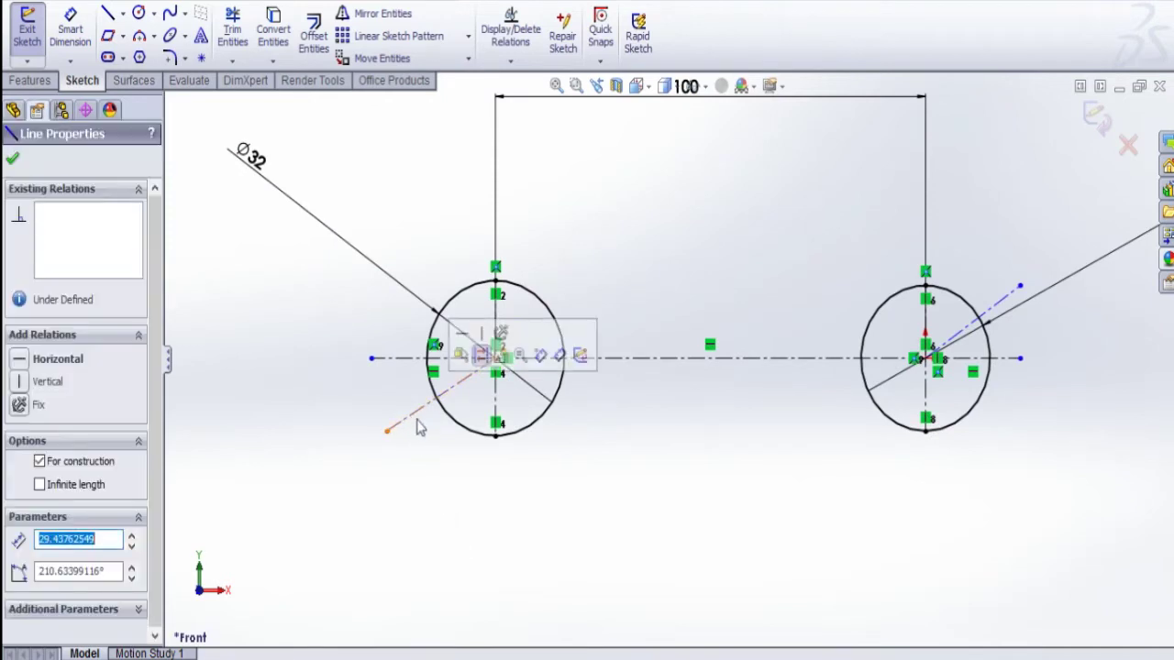
pyautogui.click(313, 42)
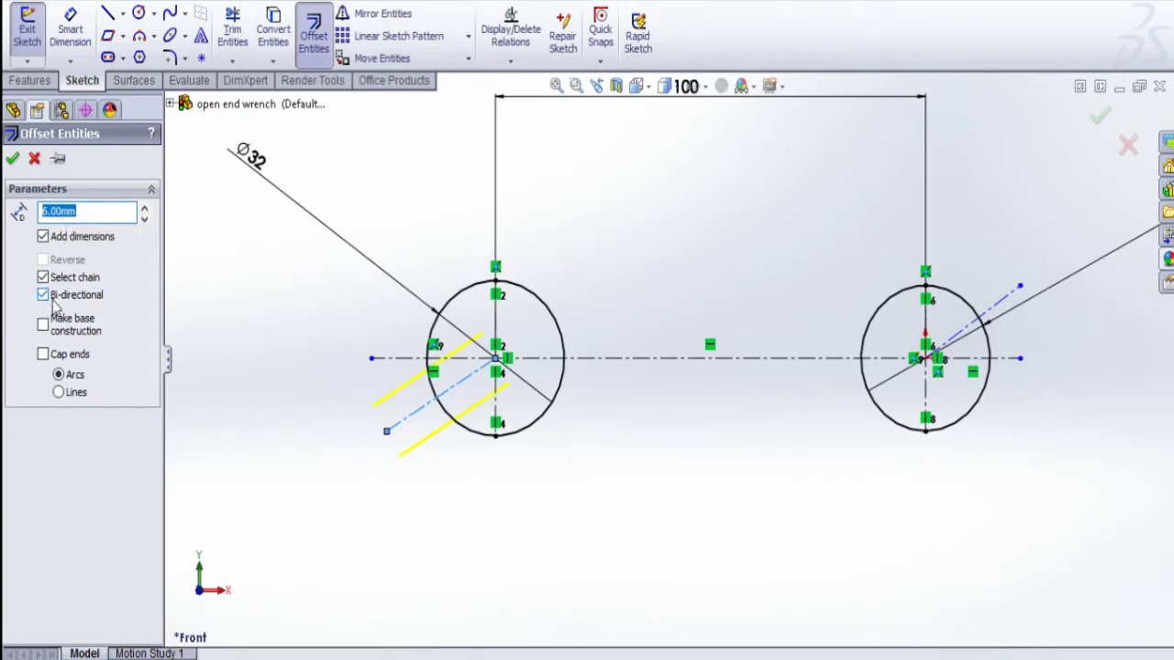
pyautogui.click(14, 159)
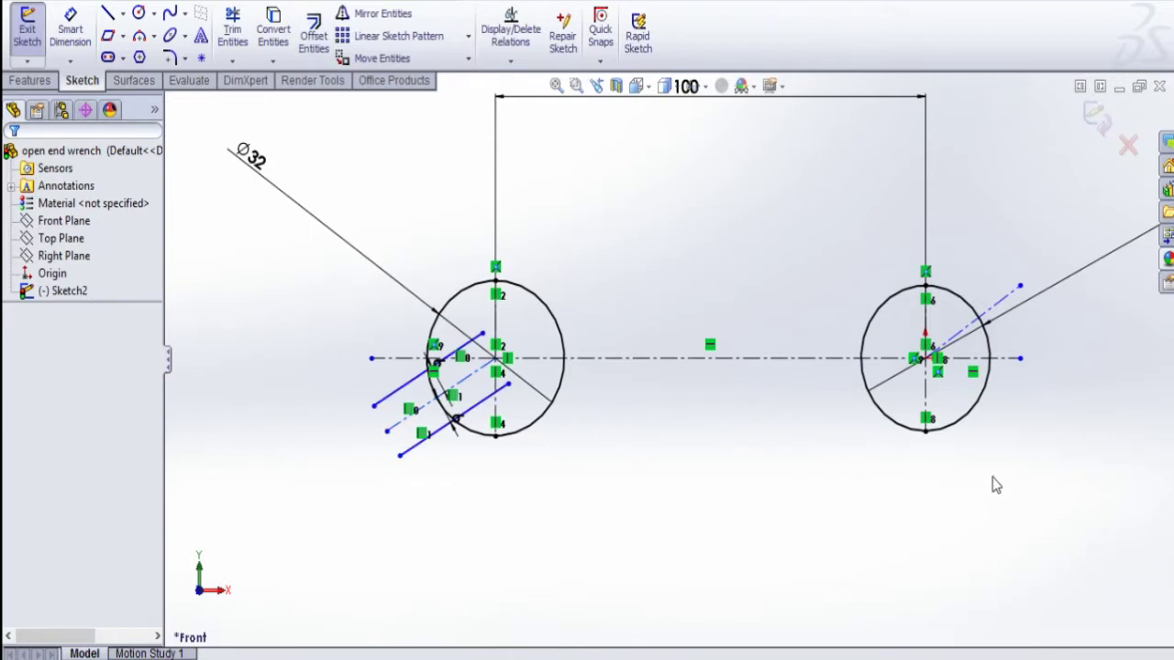
# - Offset the 30 mm circle's slanted centerline bi-directionally by 6.5 mm, with dimensions added
pyautogui.click(992, 316)
pyautogui.click(314, 36)
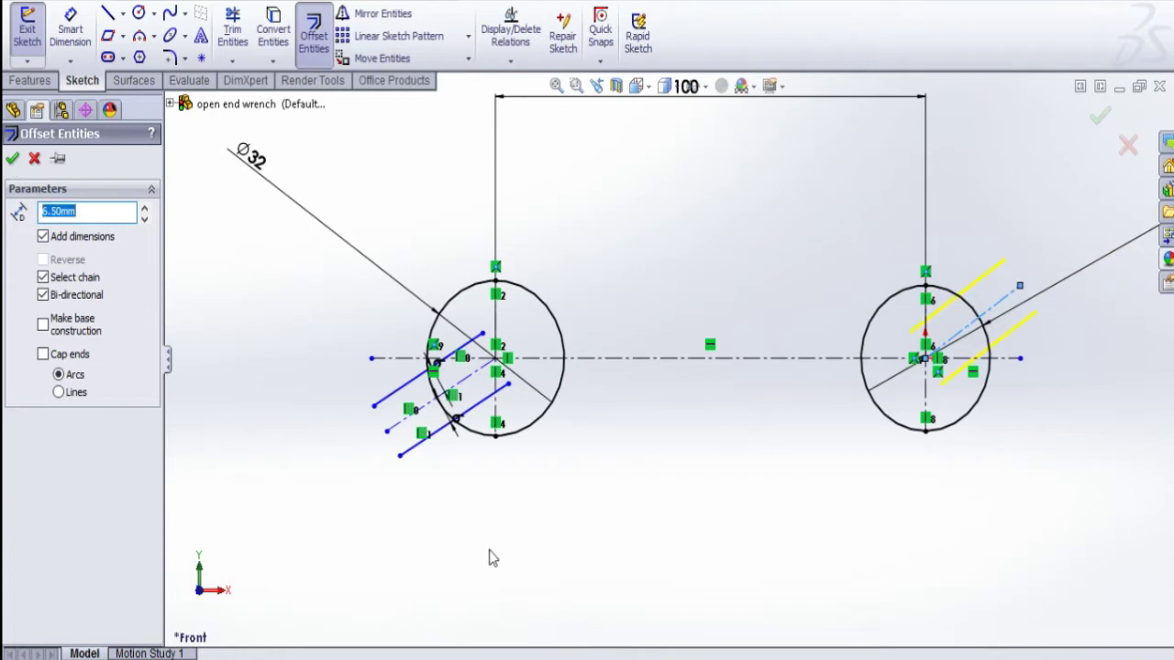
pyautogui.press('Return')
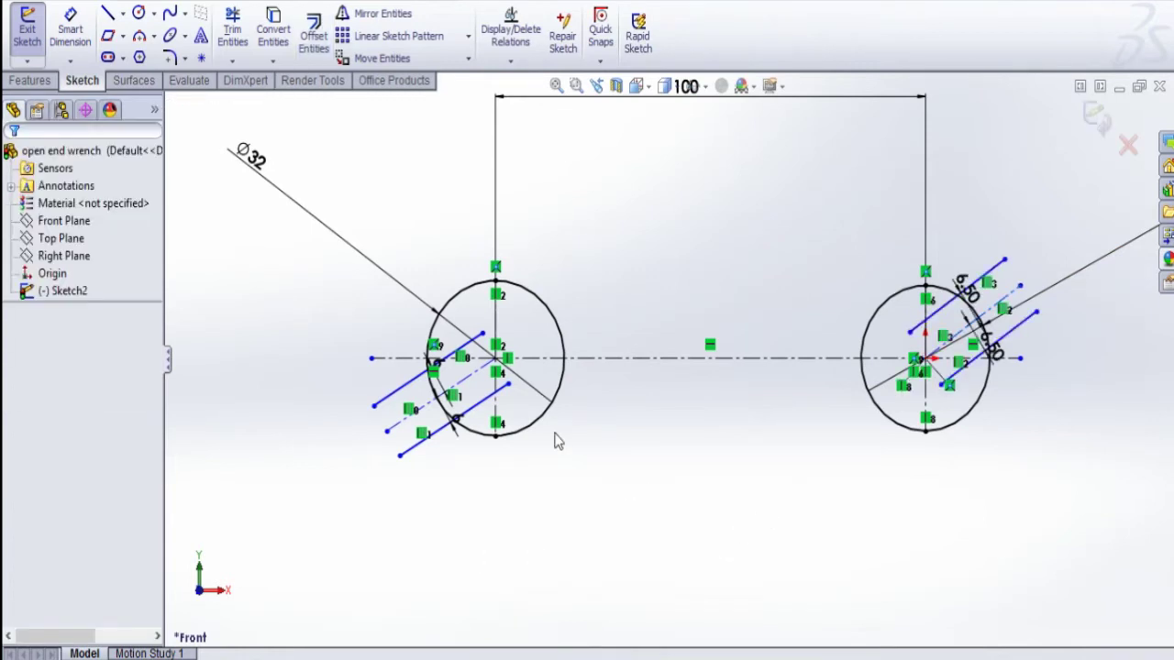
# - Trim the 32 mm circle's arc between the two offset lines and the line ends outside the circle
pyautogui.scroll(-1, 464, 403)
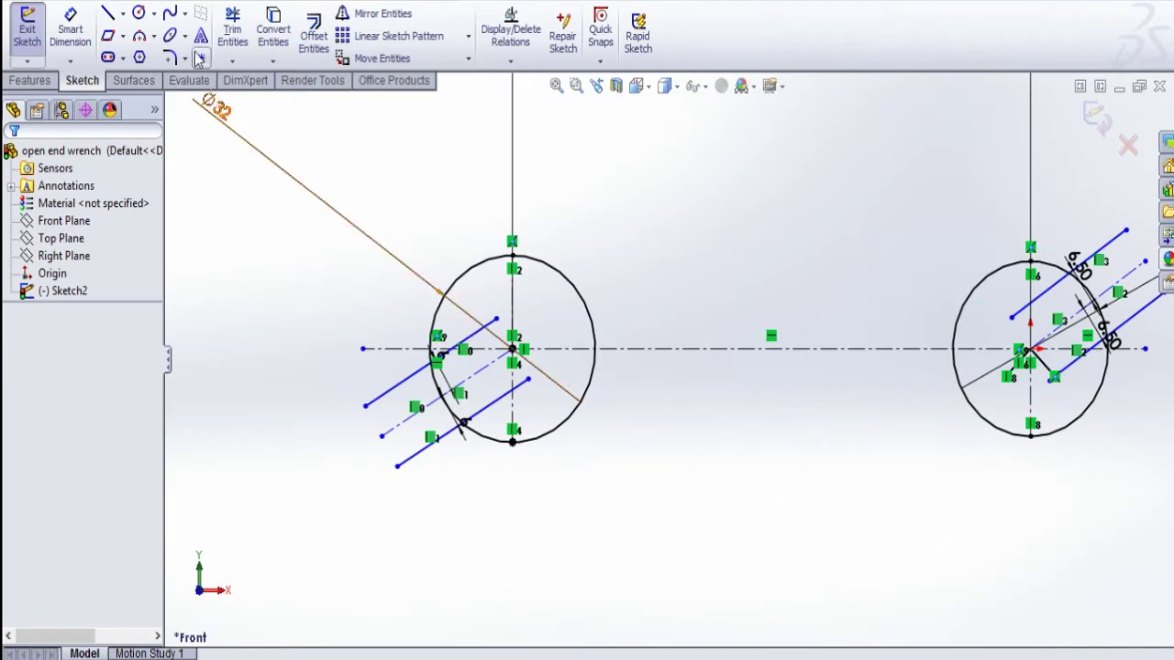
pyautogui.click(232, 33)
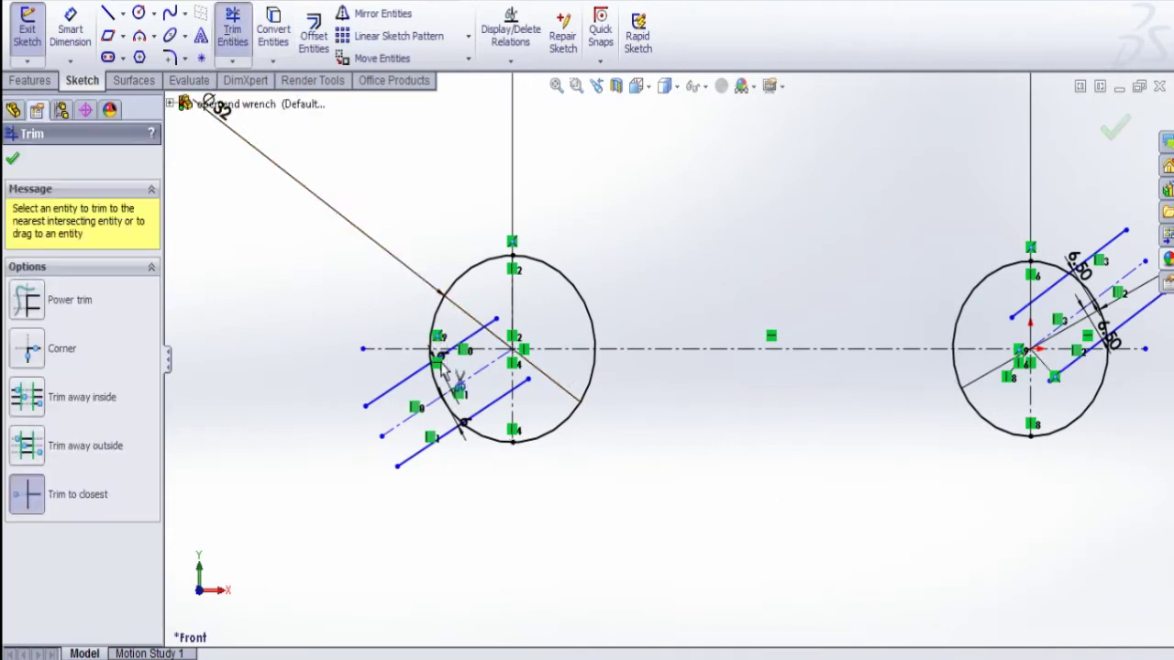
pyautogui.click(413, 374)
pyautogui.click(435, 376)
pyautogui.click(461, 423)
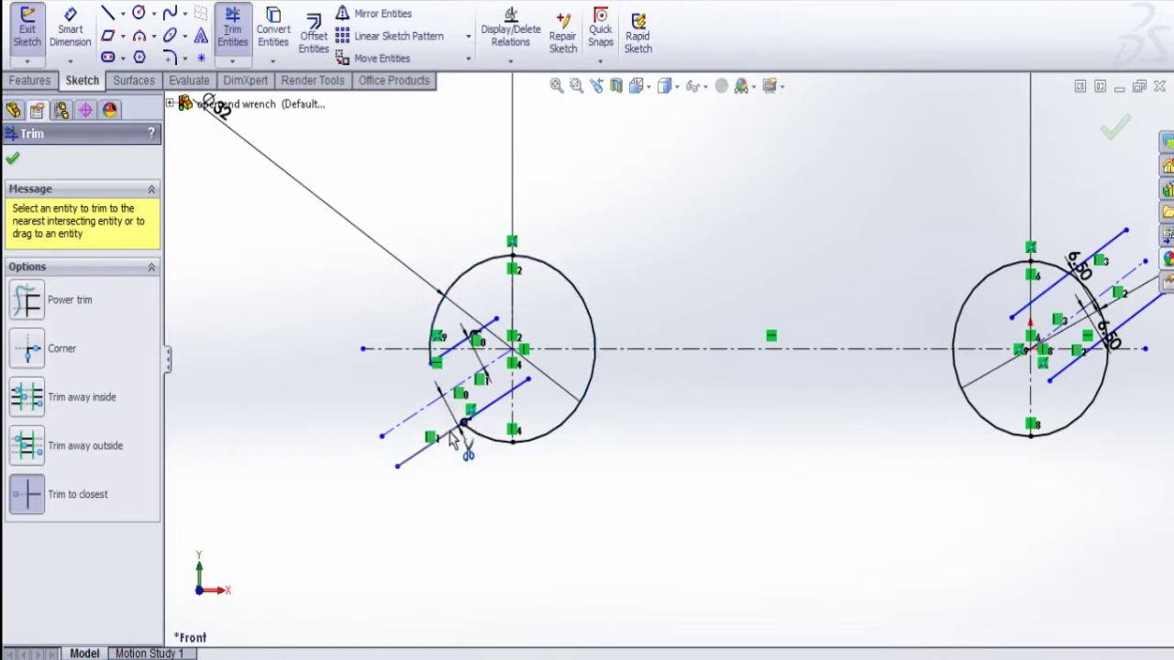
# - Trim the 30 mm circle's arc between its two offset lines and the line ends projecting outside the circle
pyautogui.scroll(3, 986, 389)
pyautogui.scroll(-3, 979, 329)
pyautogui.scroll(-4, 807, 314)
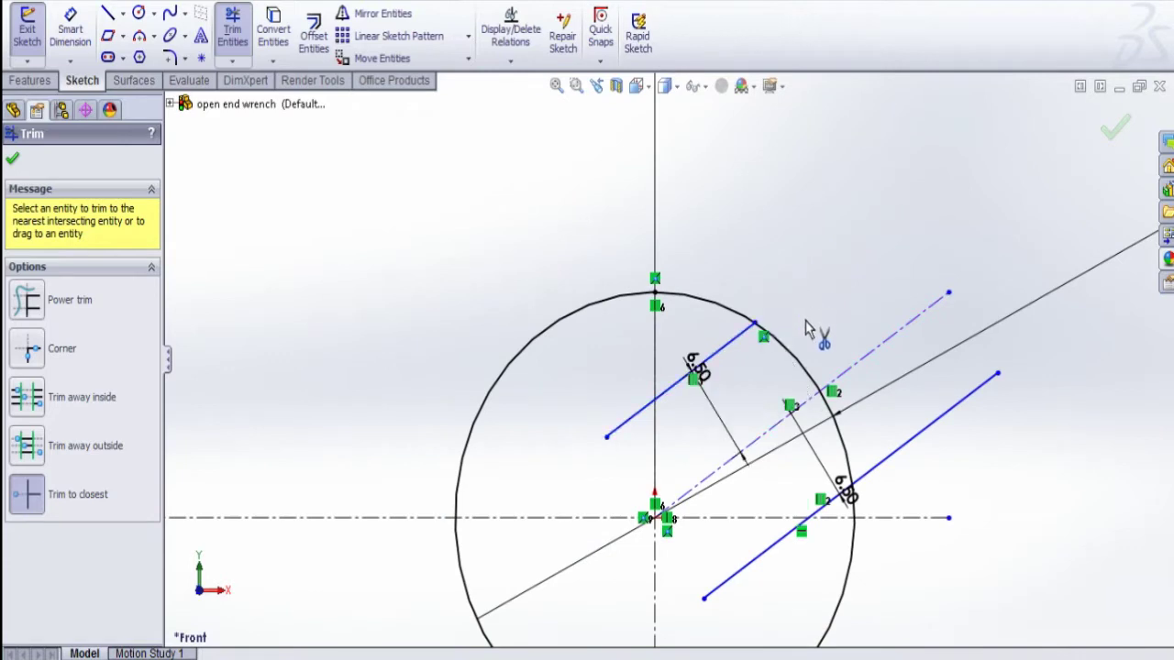
pyautogui.click(797, 360)
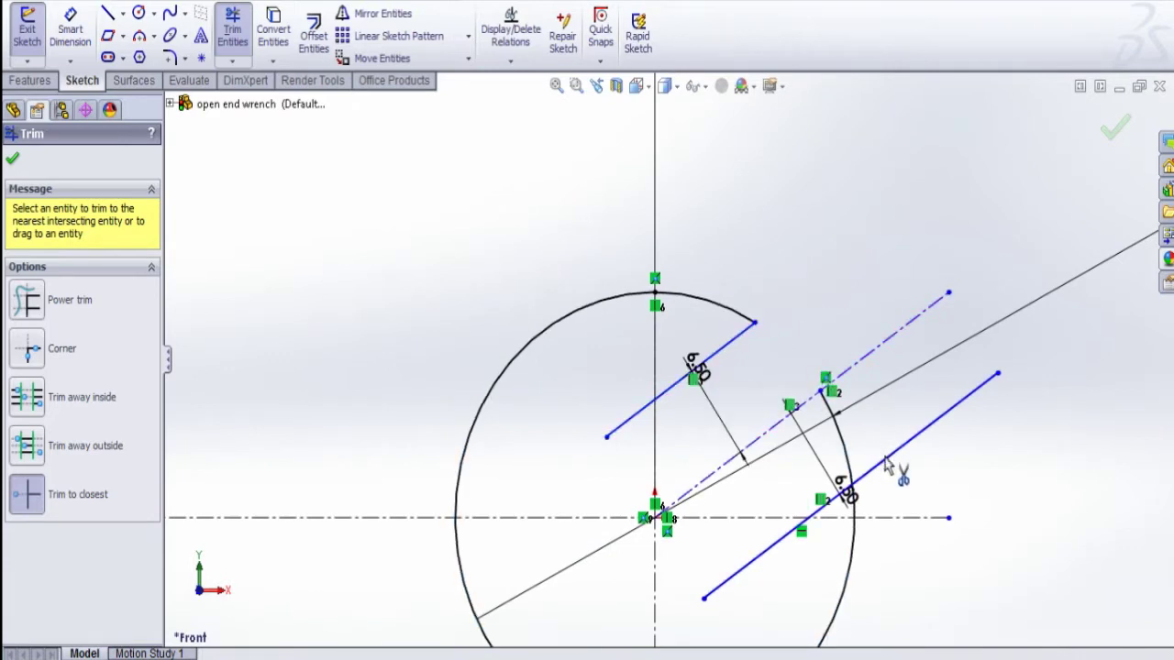
pyautogui.click(883, 462)
pyautogui.click(853, 451)
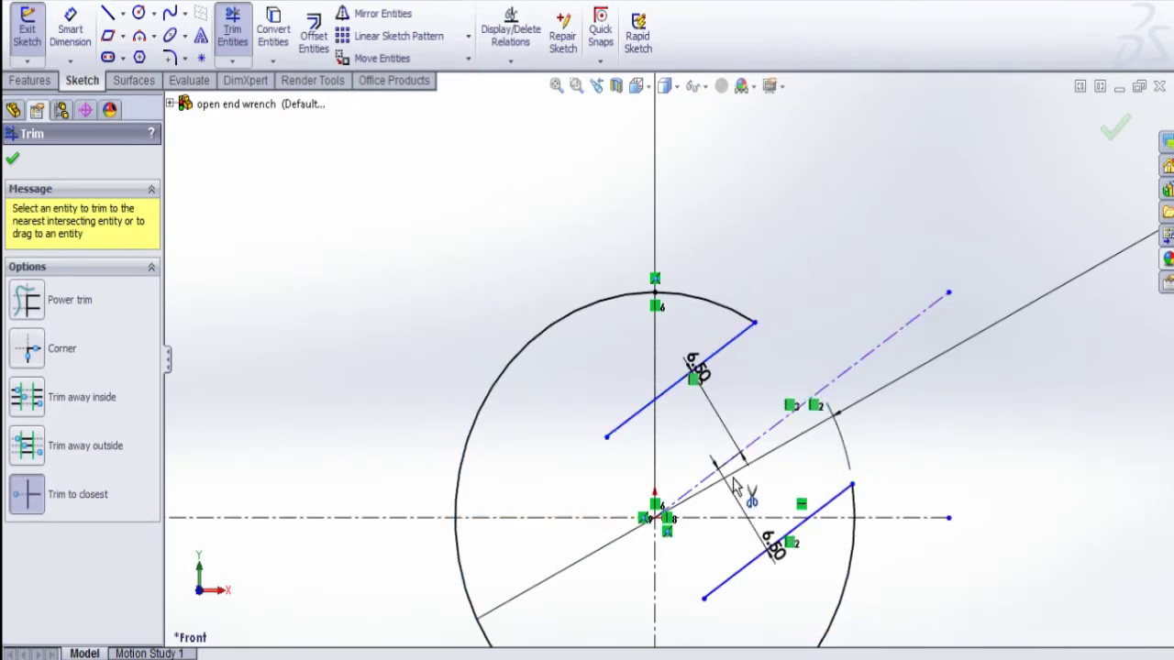
pyautogui.scroll(3, 830, 477)
pyautogui.scroll(-5, 708, 436)
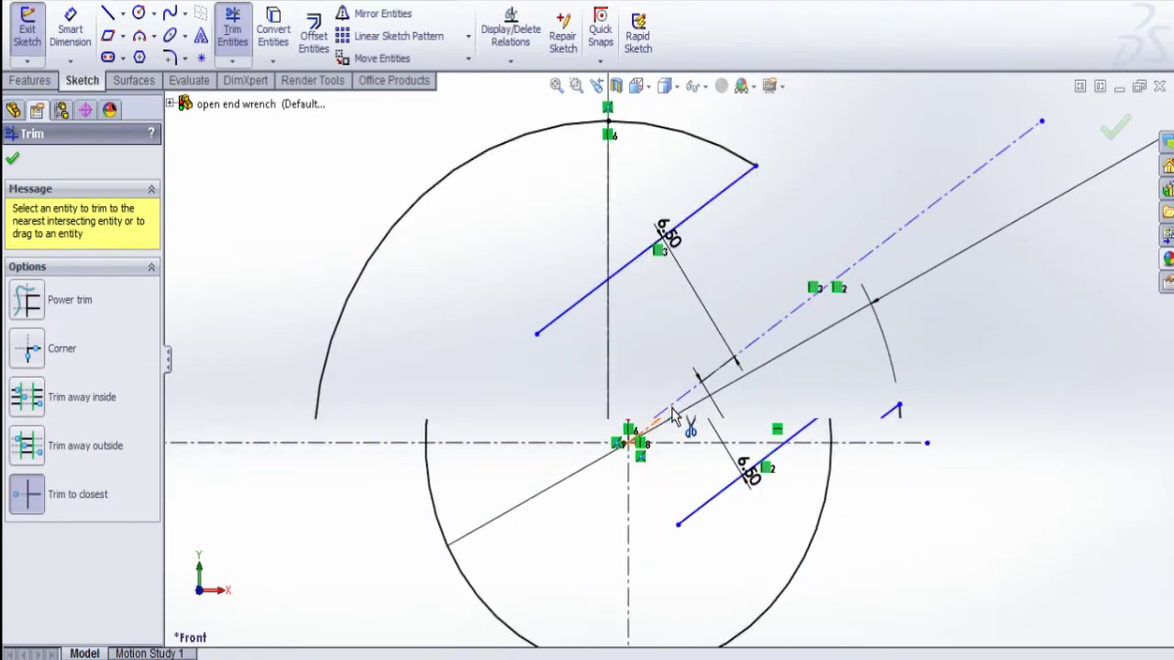
pyautogui.scroll(3, 661, 431)
pyautogui.scroll(3, 376, 509)
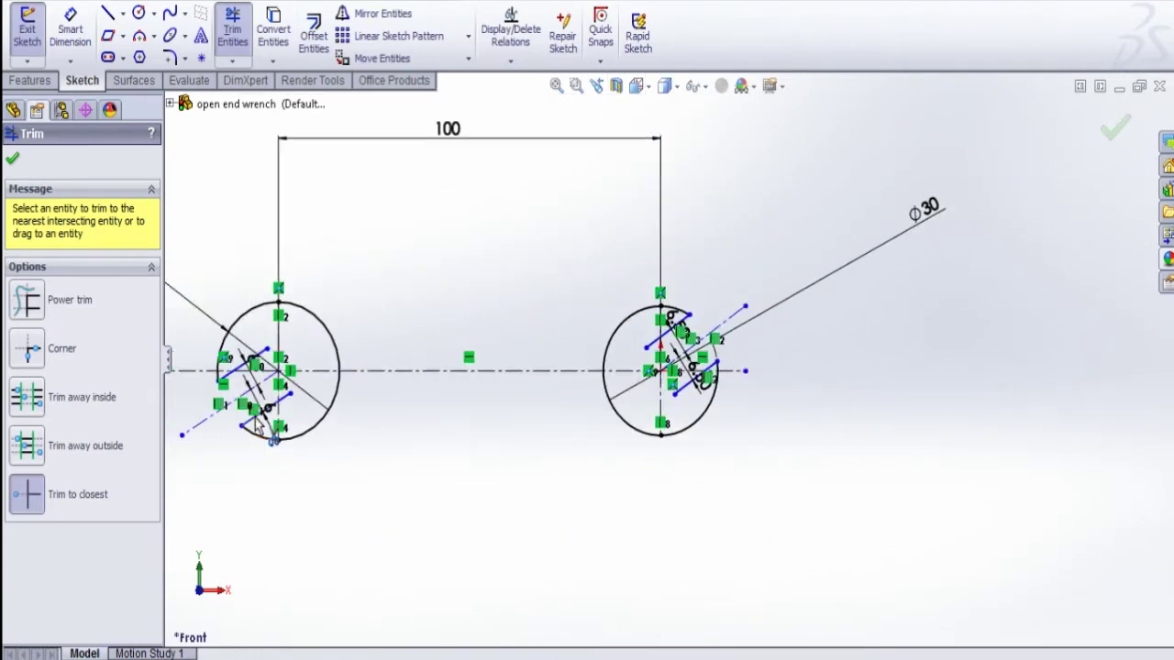
pyautogui.scroll(-2, 825, 344)
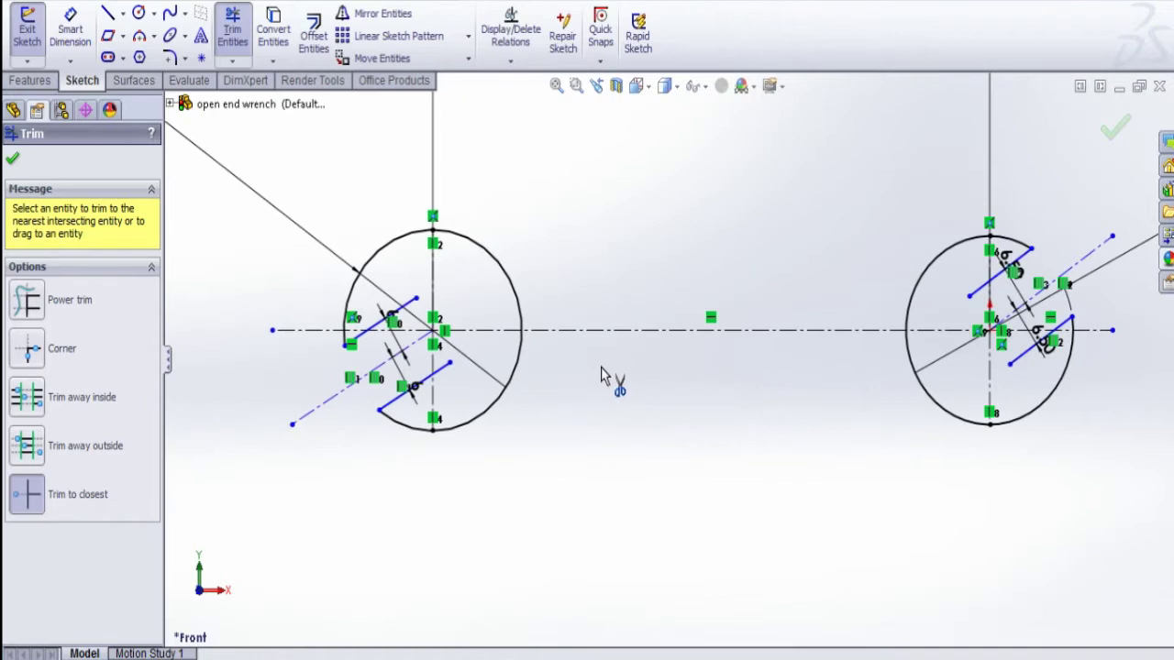
pyautogui.click(15, 160)
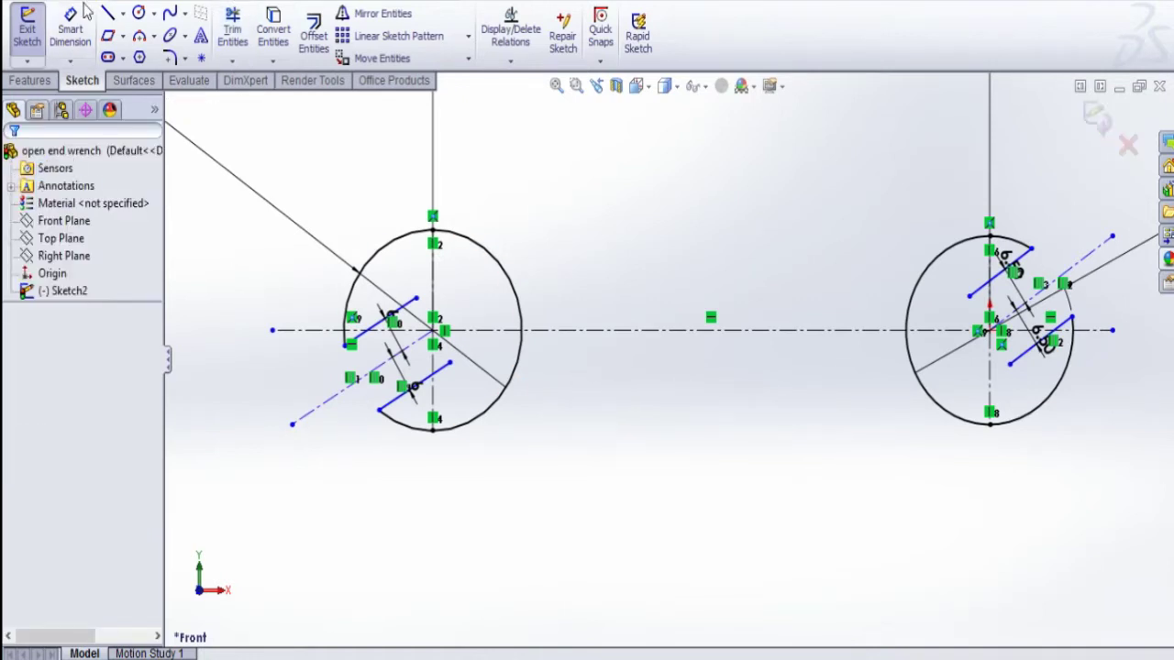
# - Sketch a horizontal centerline from the outer end of the 32 mm circle's lower jaw line to just past the vertical centerline
pyautogui.click(122, 13)
pyautogui.click(152, 52)
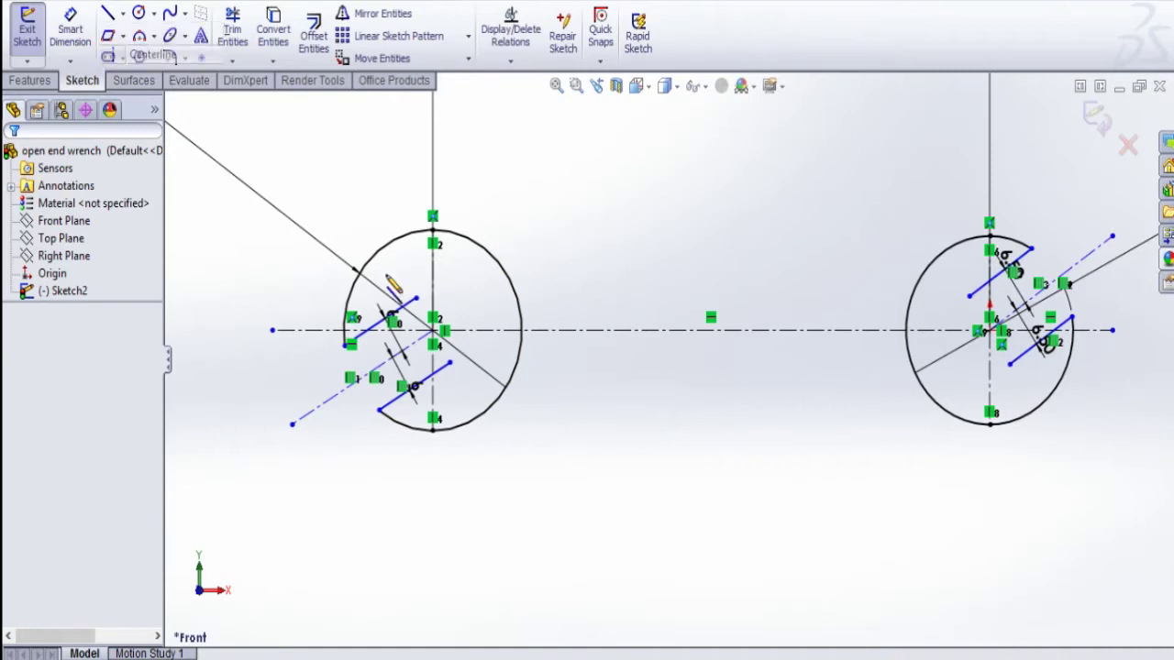
pyautogui.click(379, 412)
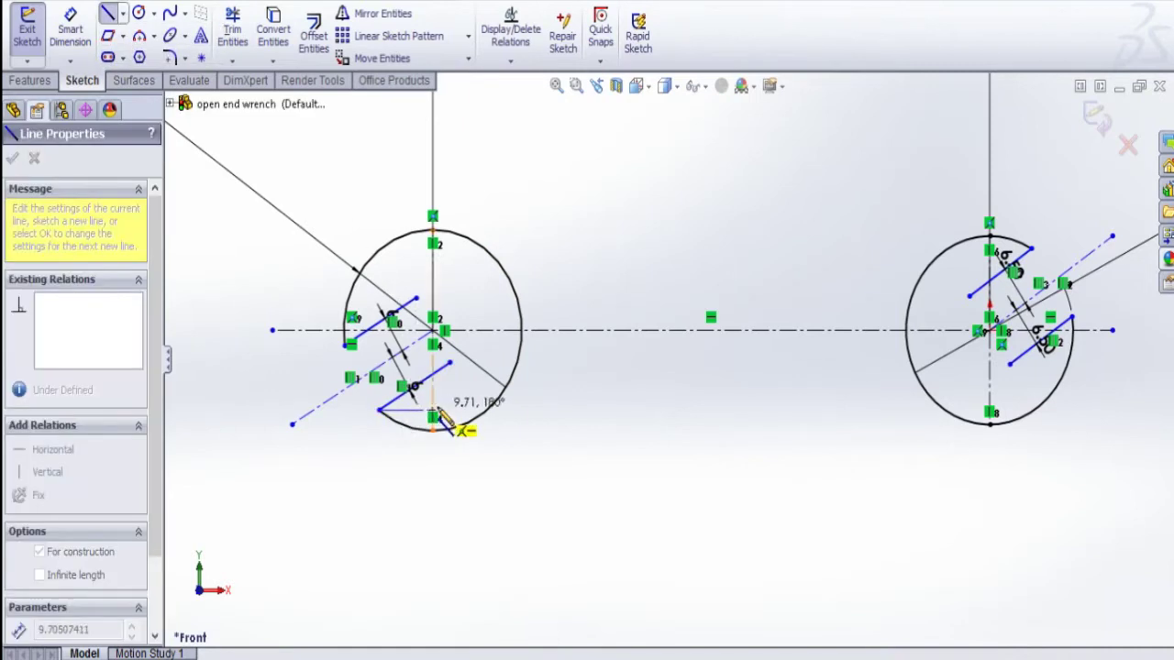
pyautogui.click(449, 411)
pyautogui.press('Escape')
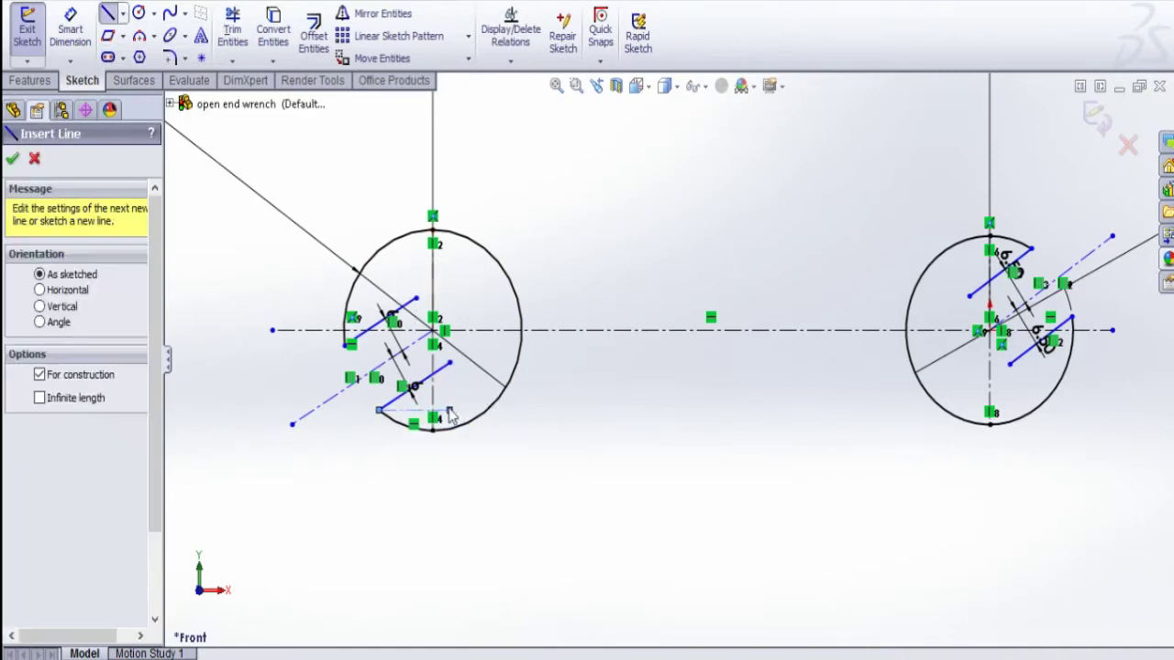
pyautogui.press('Escape')
# - Dimension the angle between the 32 mm circle's lower jaw line and the short horizontal centerline as 17 degrees
pyautogui.click(78, 29)
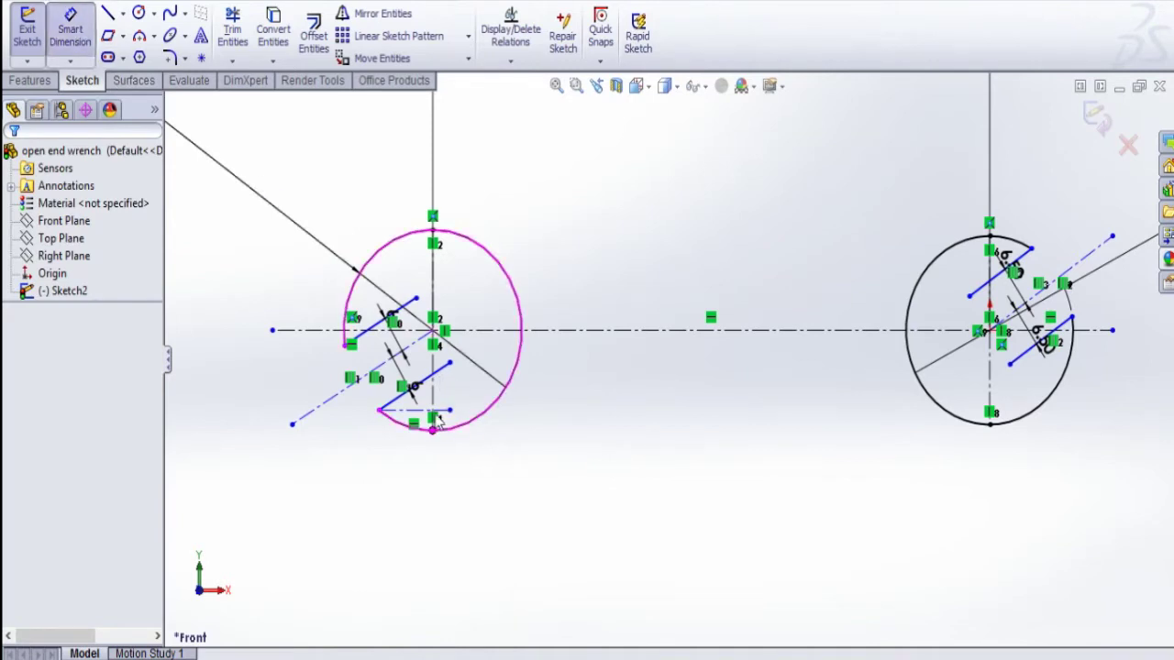
pyautogui.click(445, 410)
pyautogui.click(429, 377)
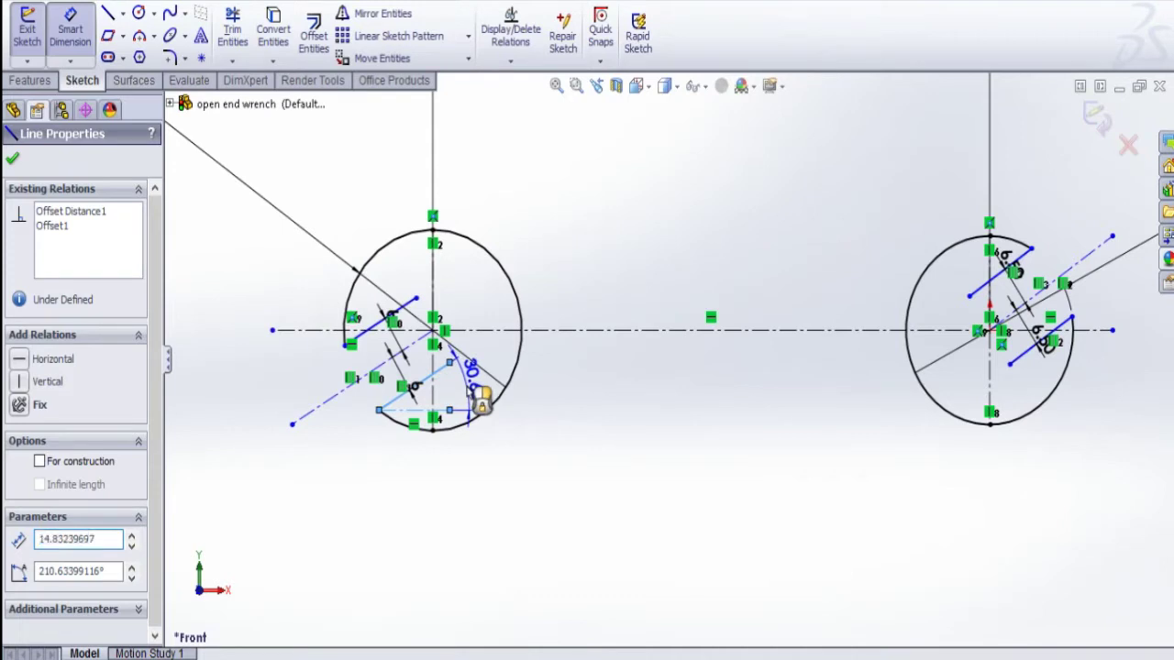
pyautogui.click(479, 398)
pyautogui.write('17')
pyautogui.press('Return')
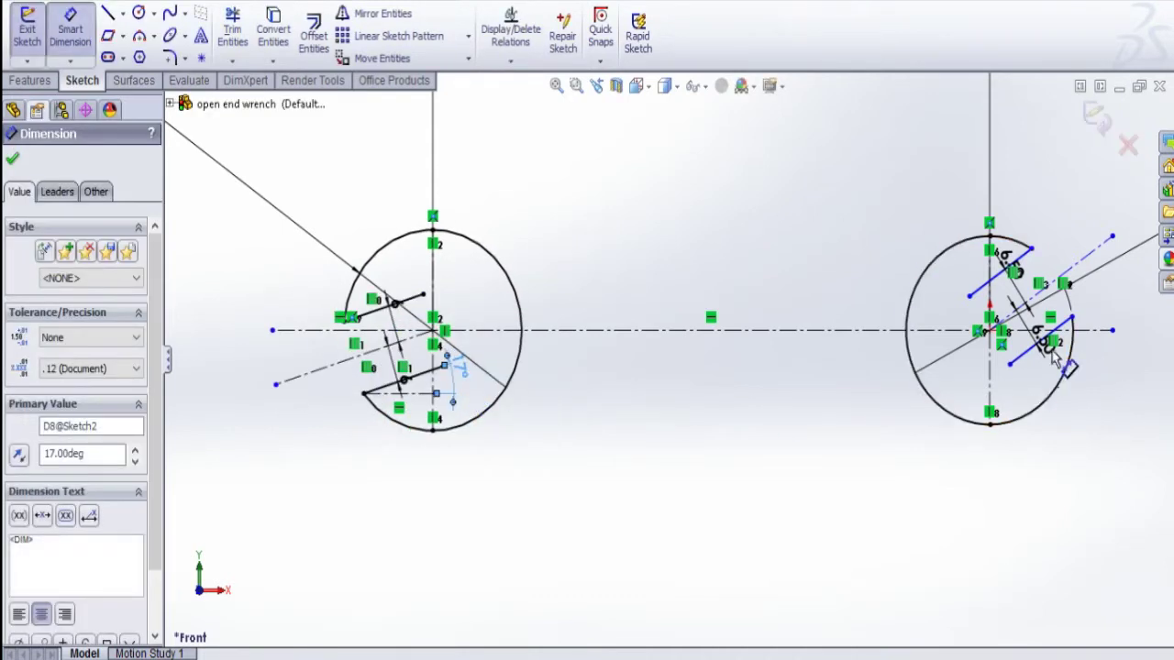
# - Sketch a centerline about 9 mm long extending the 30 mm circle's lower jaw line inward and down from its inner end
pyautogui.click(122, 12)
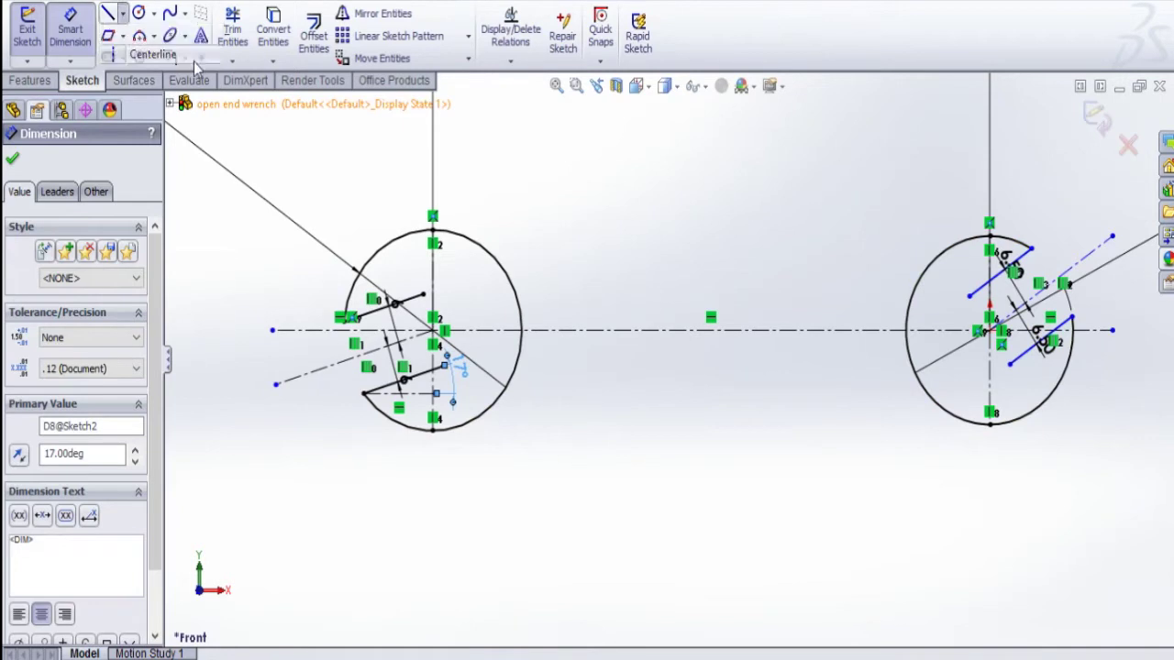
pyautogui.click(149, 55)
pyautogui.click(1008, 365)
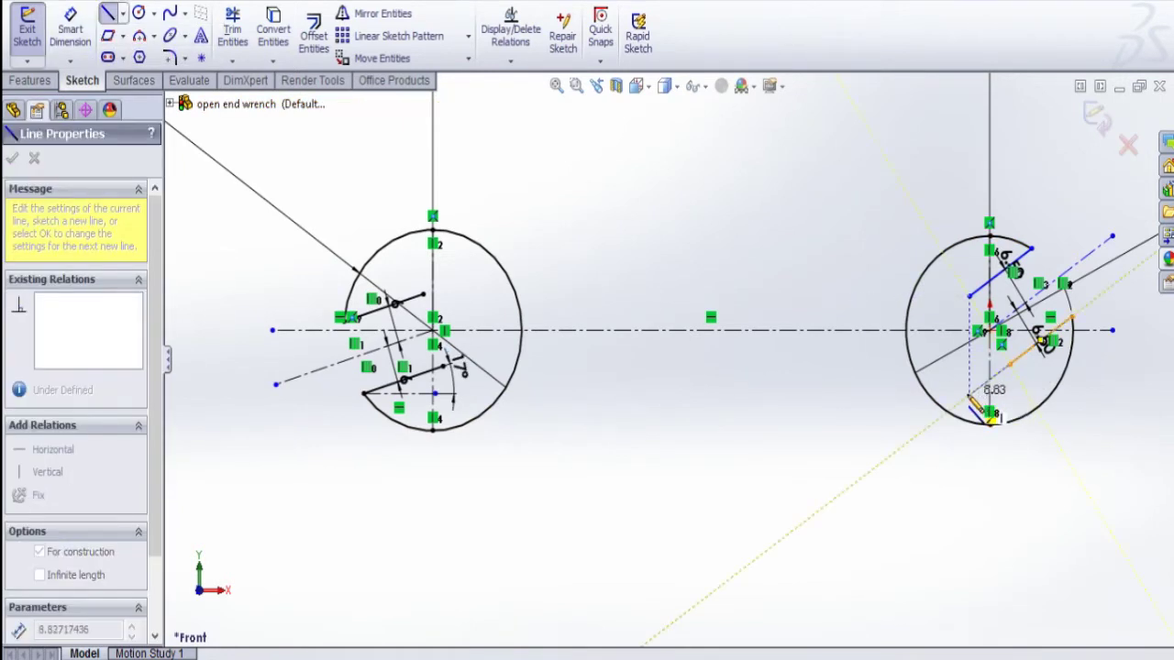
pyautogui.click(970, 398)
pyautogui.press('Escape')
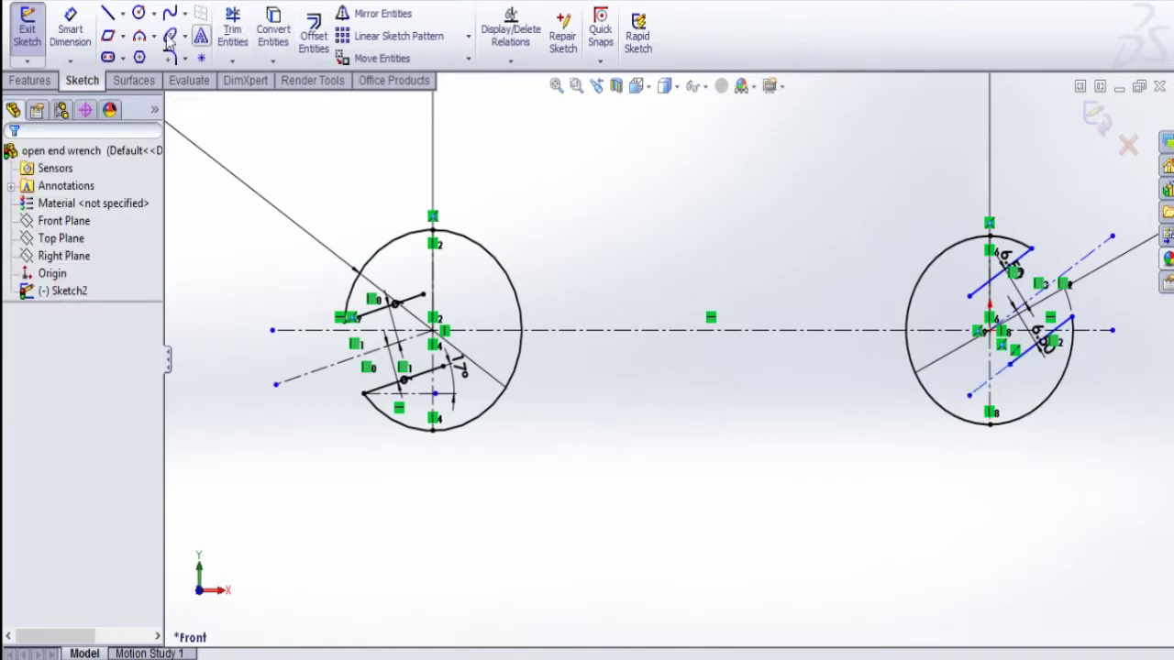
# - Sketch a horizontal centerline about 8 mm long from the inner end of the 30 mm circle's lower jaw line toward the circle's outer side
pyautogui.click(122, 13)
pyautogui.click(151, 53)
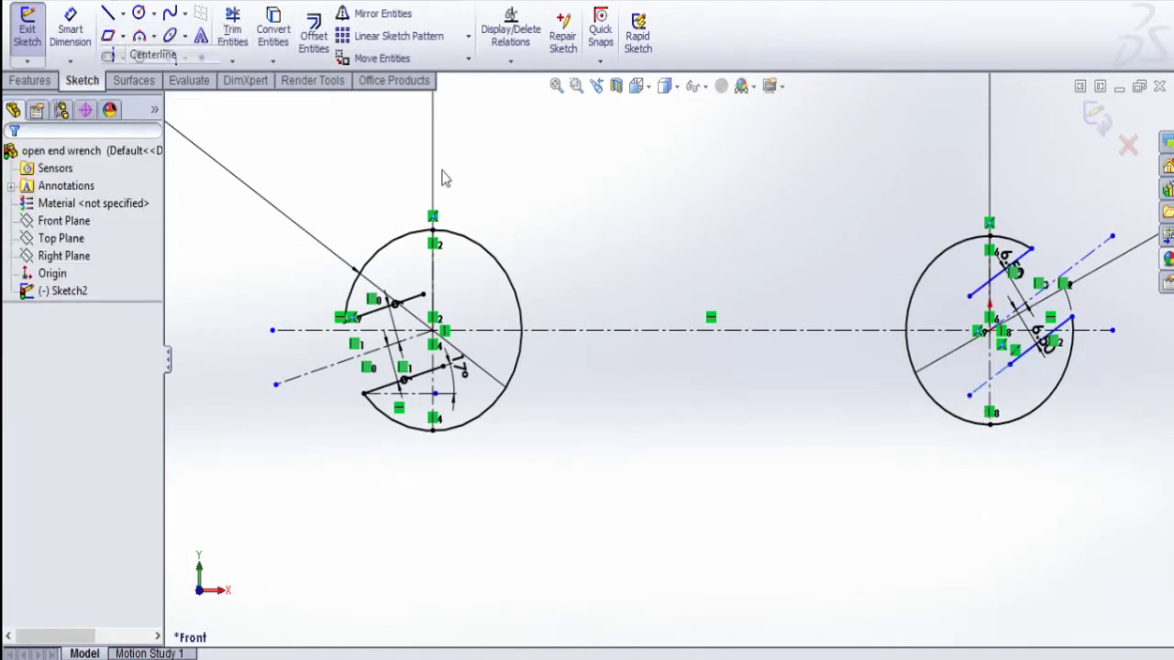
pyautogui.click(1028, 384)
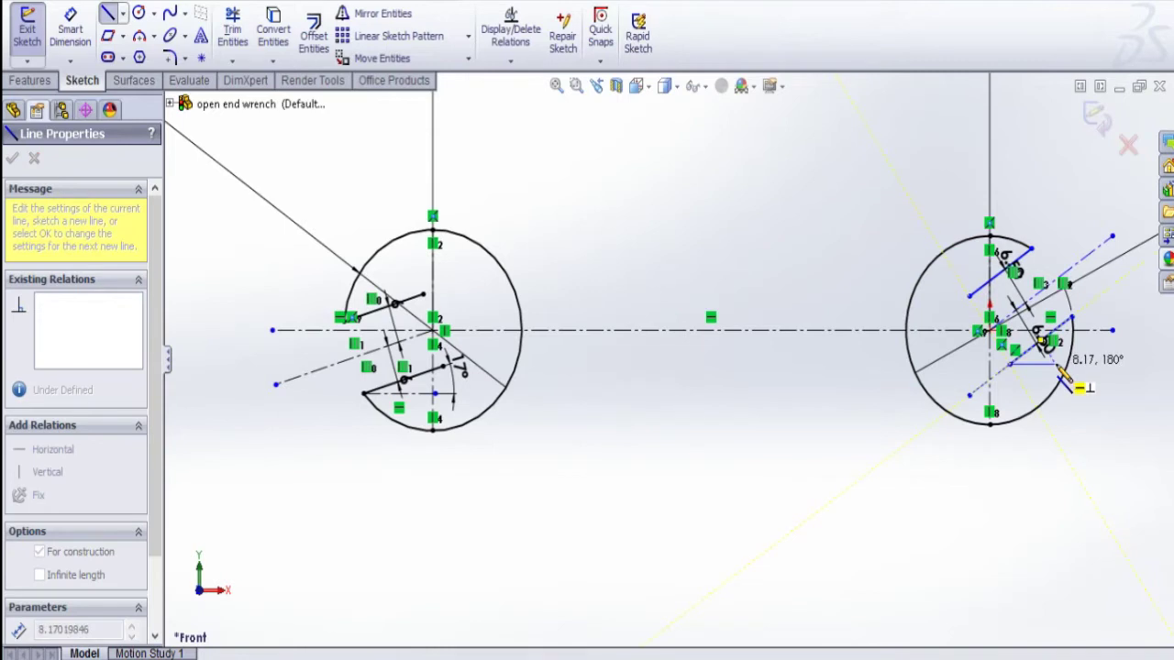
pyautogui.click(1063, 373)
pyautogui.press('Escape')
# - Dimension the angle between the 30 mm circle's lower jaw extension centerline and the short horizontal centerline as 163 degrees
pyautogui.click(70, 33)
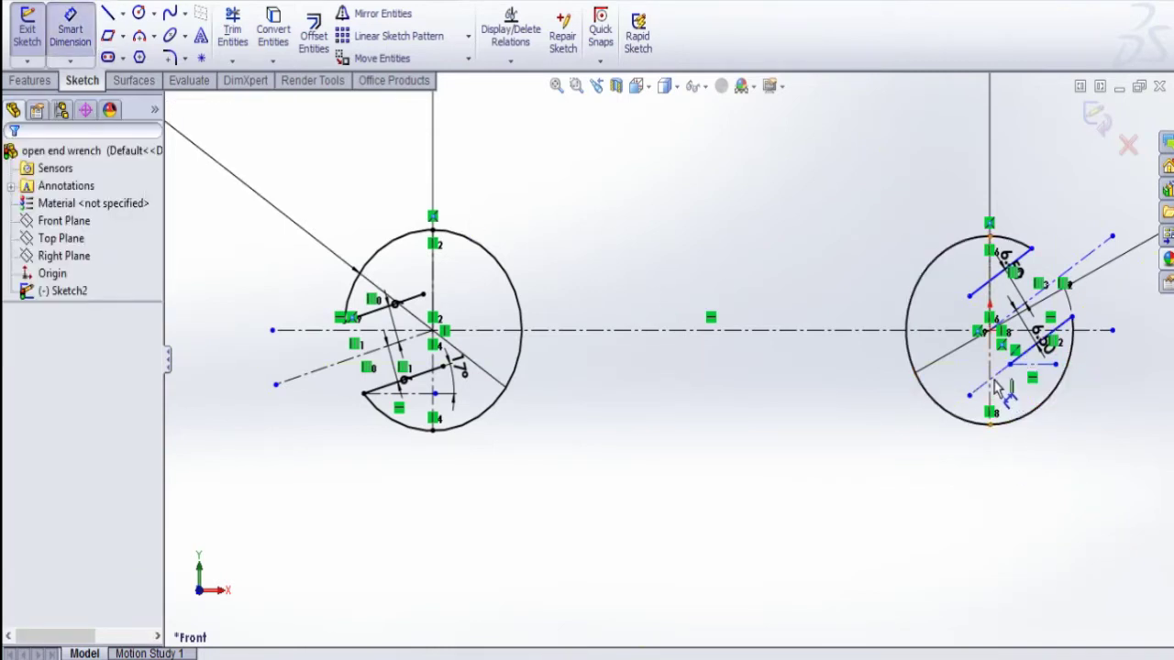
pyautogui.click(997, 378)
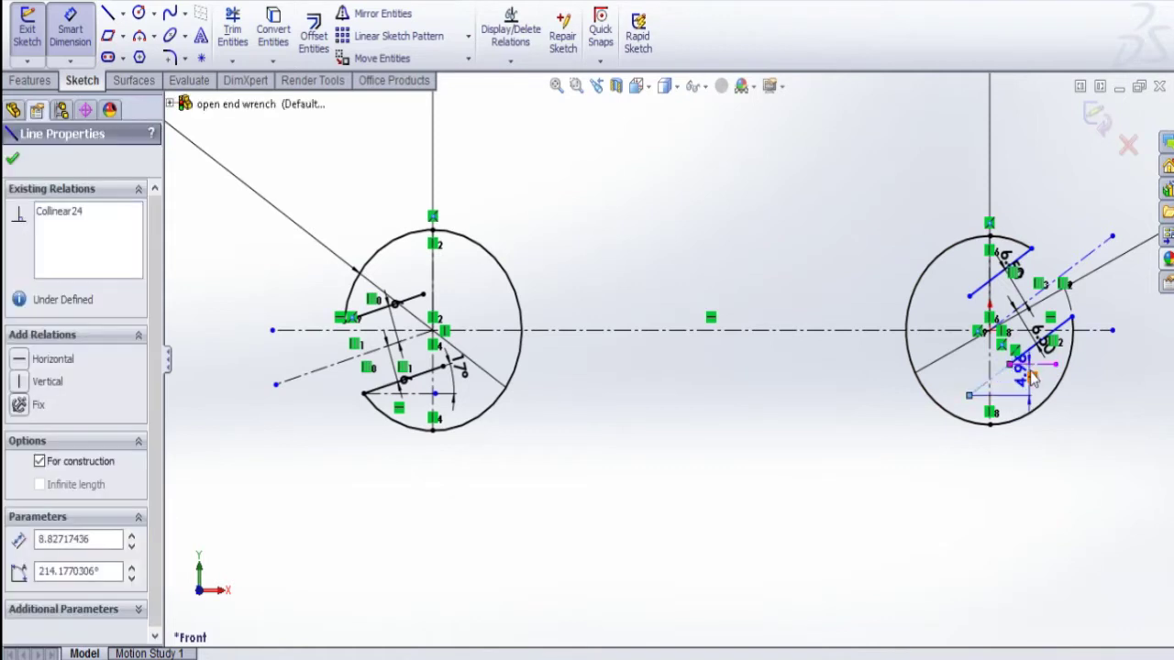
pyautogui.click(1038, 365)
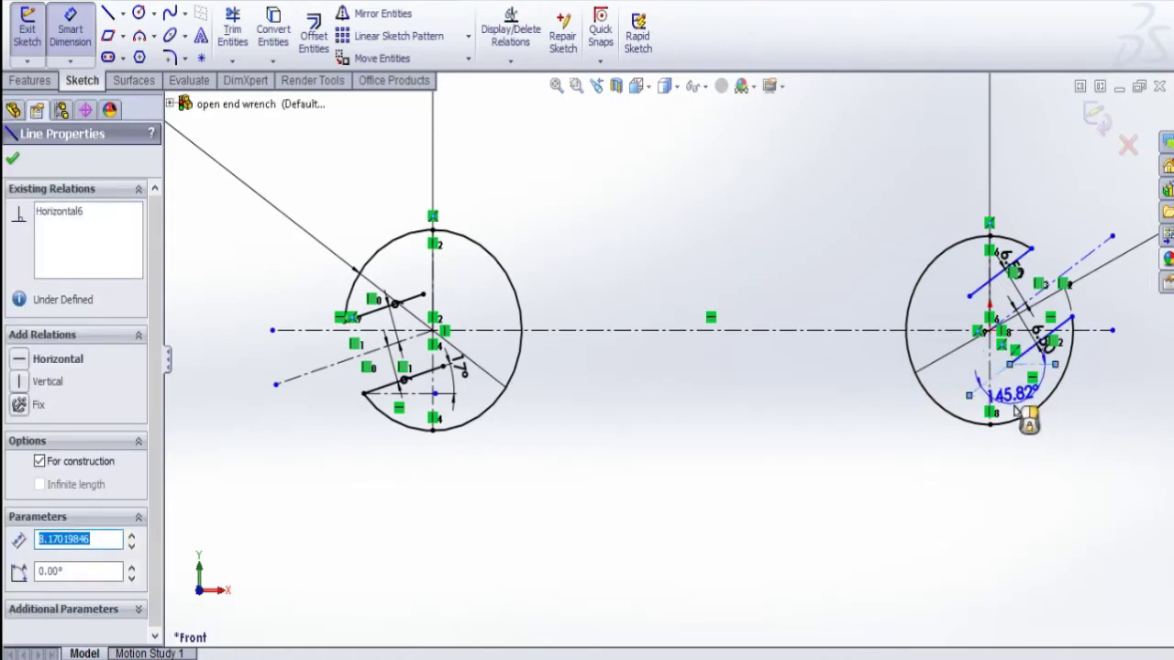
pyautogui.click(1027, 419)
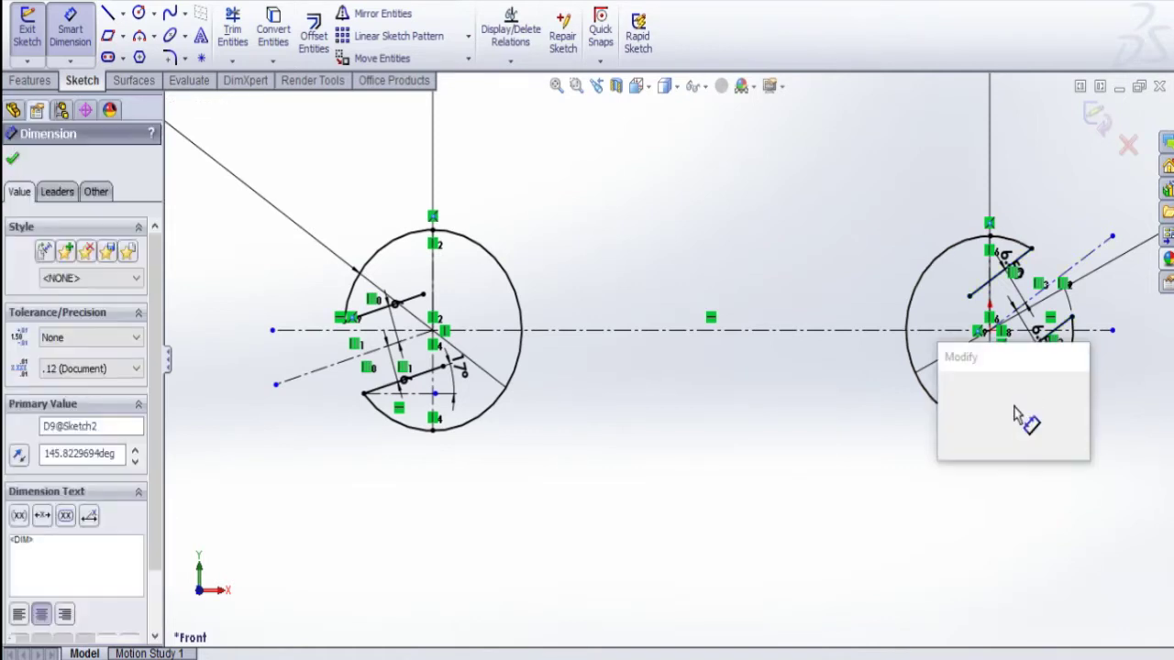
pyautogui.write('163')
pyautogui.press('Return')
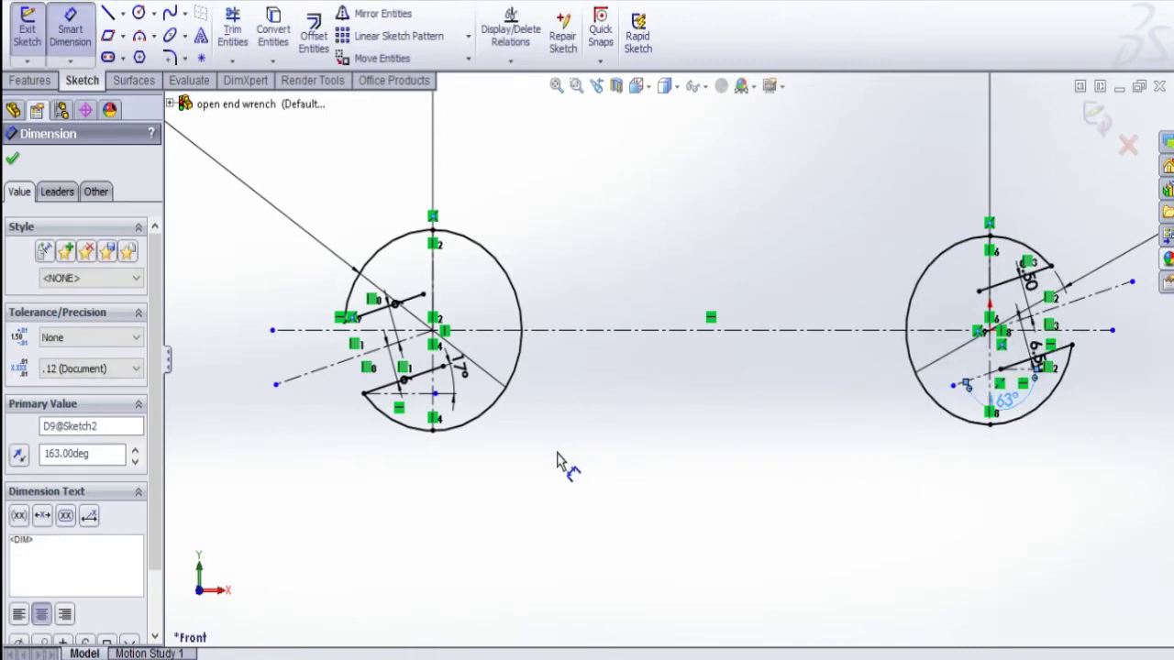
pyautogui.click(13, 161)
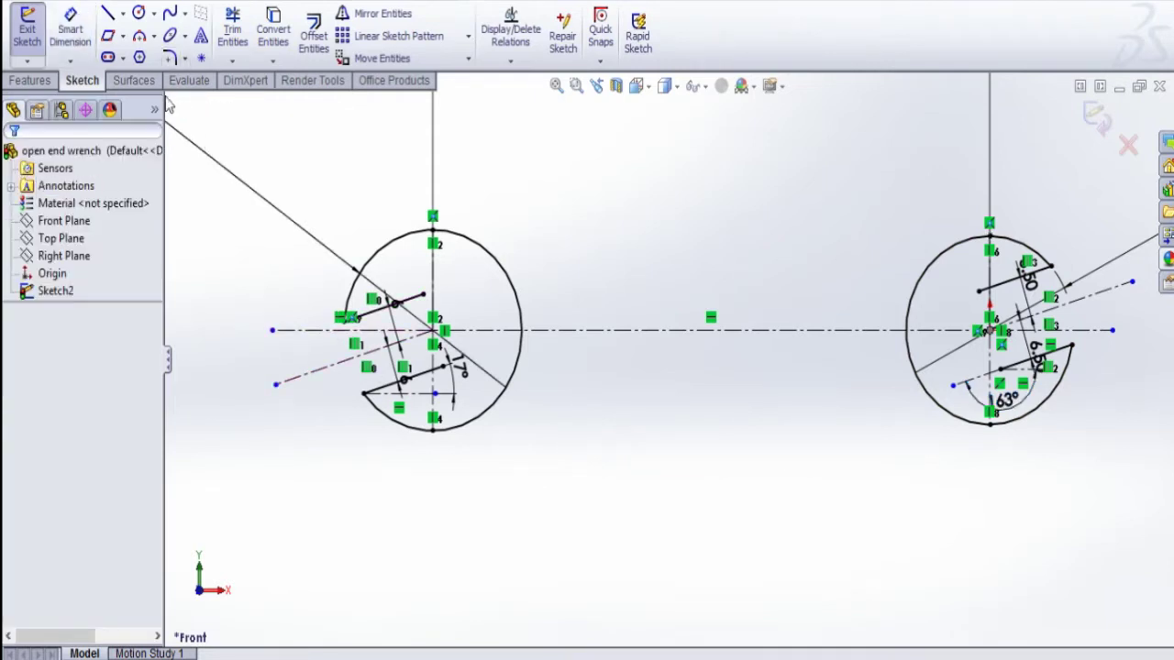
# - Sketch a three-point arc of about 8.5 mm radius joining the inner ends of the 32 mm circle's two jaw lines
pyautogui.click(140, 37)
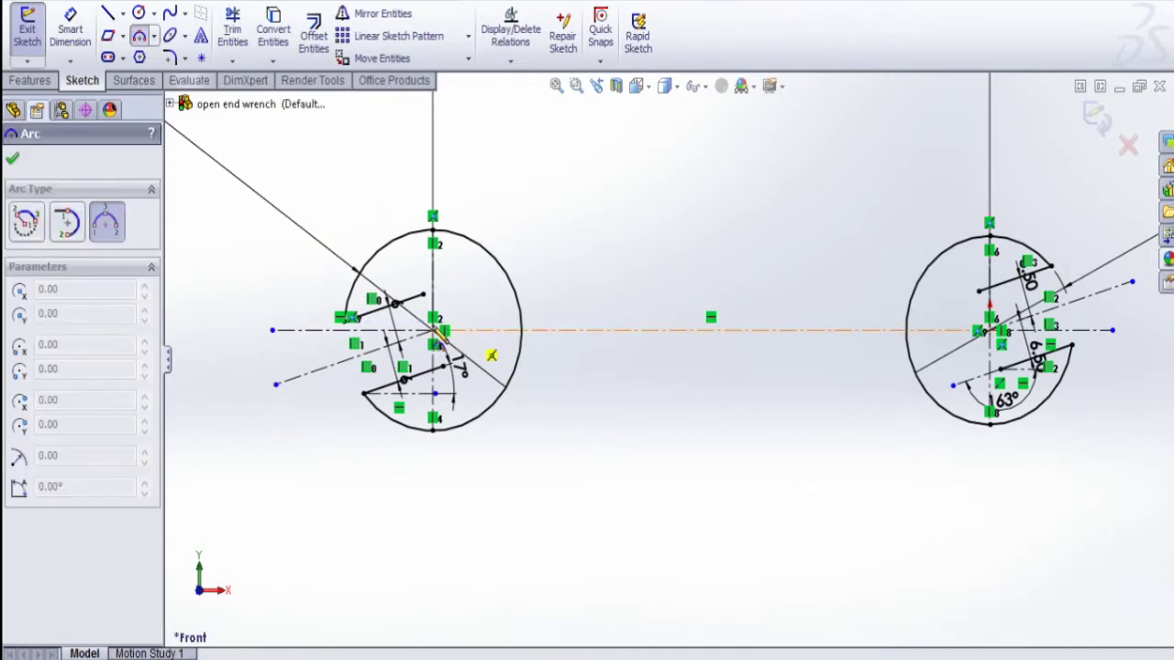
pyautogui.click(433, 312)
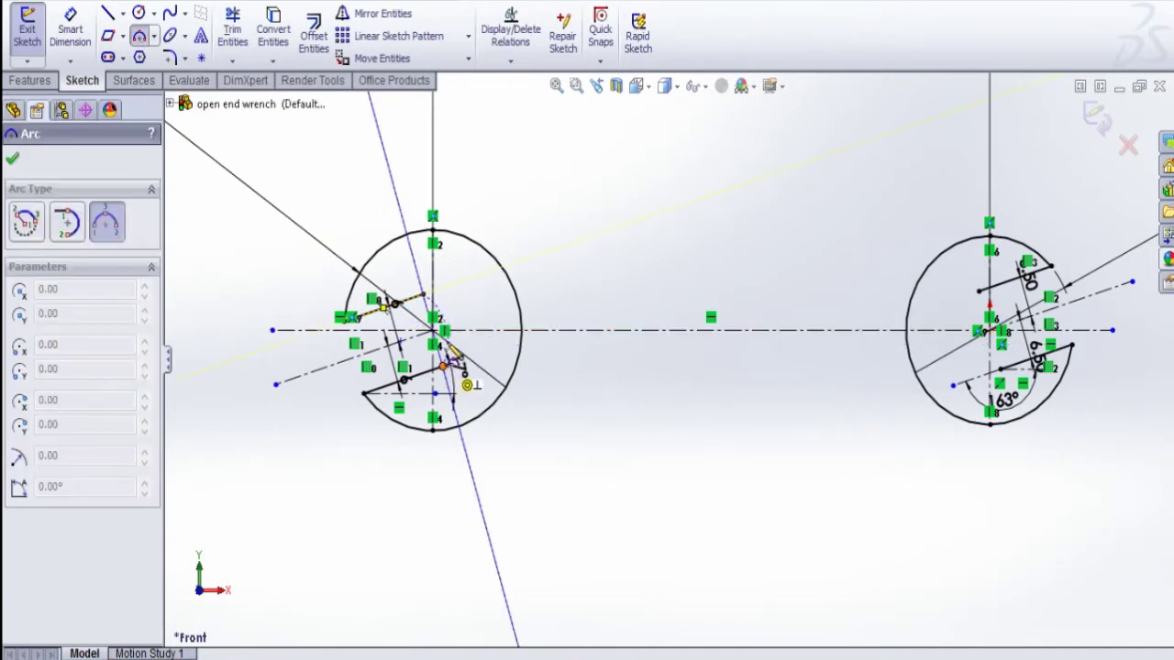
pyautogui.click(449, 387)
pyautogui.click(451, 330)
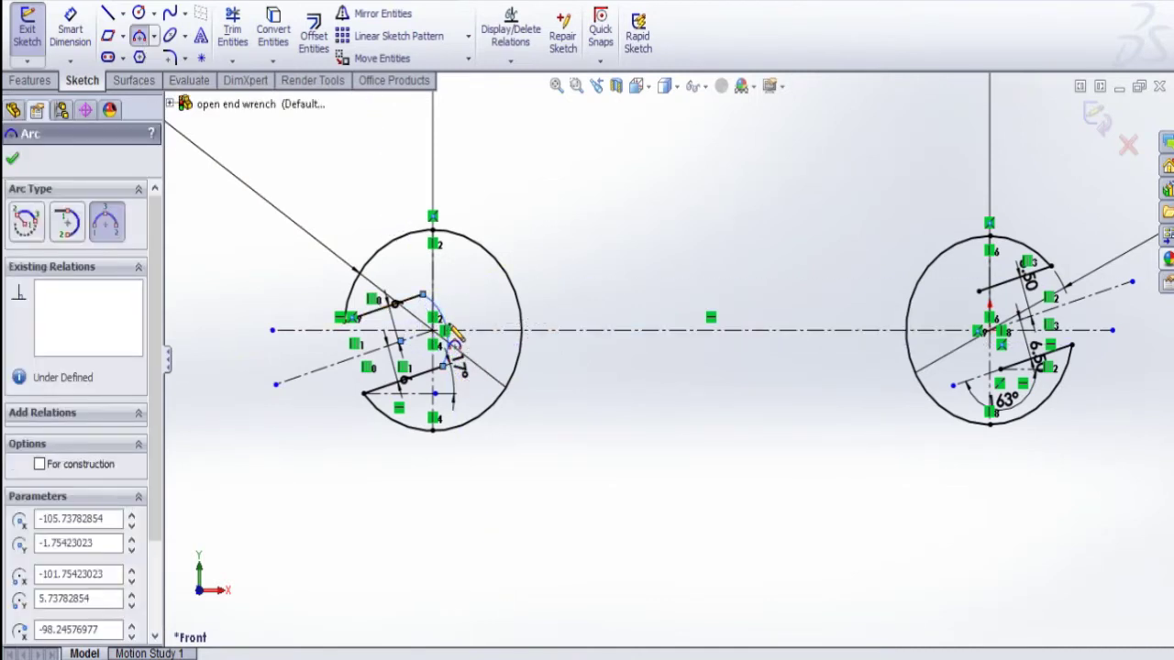
pyautogui.press('Escape')
# - Sketch a three-point arc of about 9.2 mm radius joining the inner ends of the 30 mm circle's two jaw lines
pyautogui.click(138, 39)
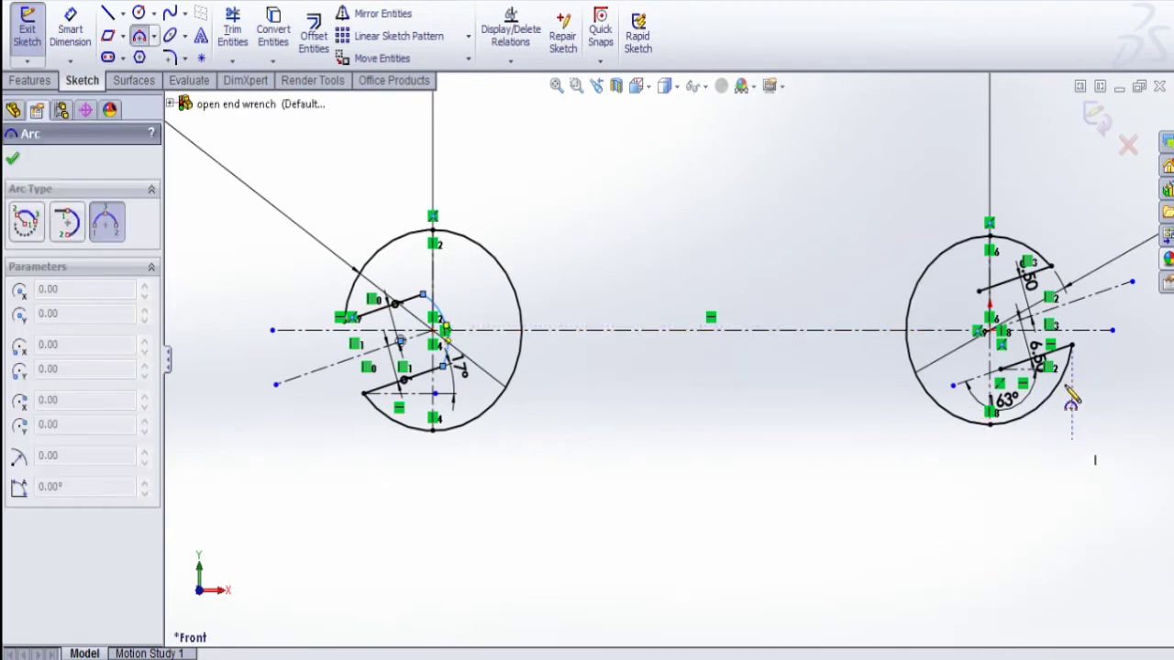
pyautogui.click(1000, 370)
pyautogui.click(978, 292)
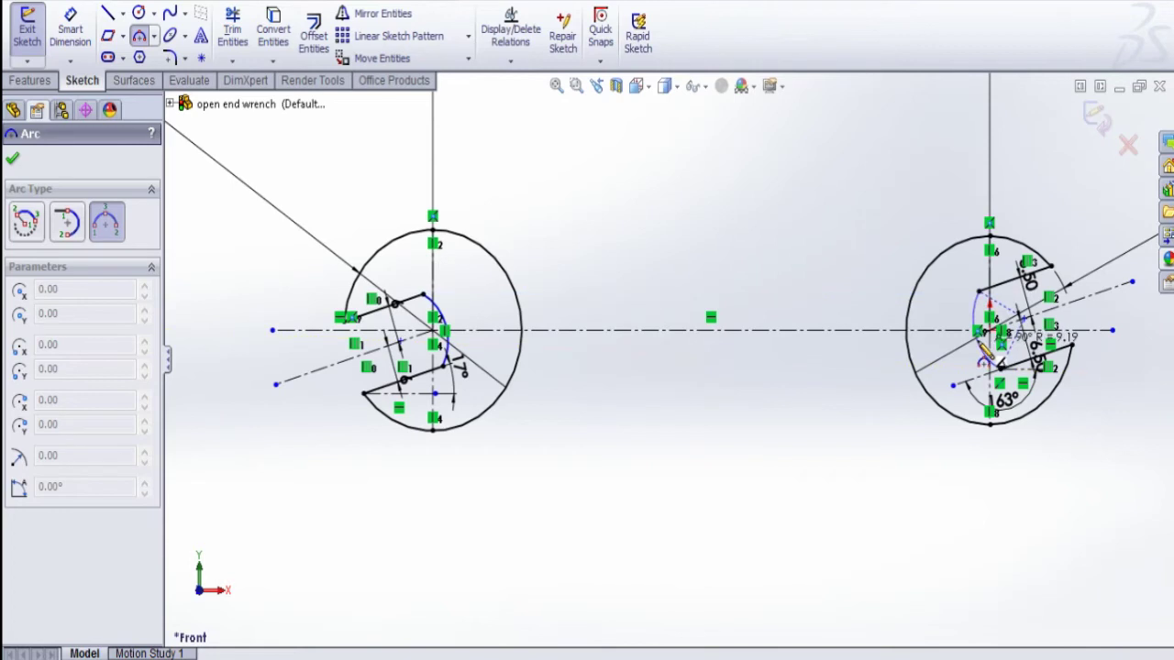
pyautogui.click(984, 355)
pyautogui.press('Escape')
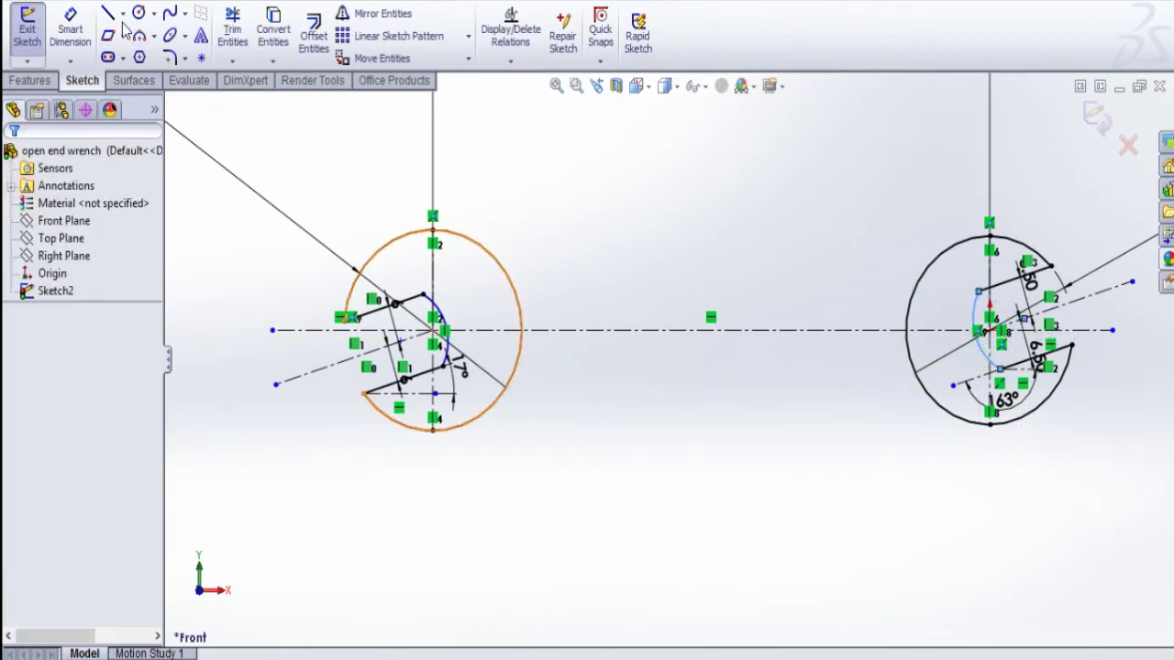
# - Dimension the radius of the arc closing the 32 mm circle's jaw as 7 mm
pyautogui.click(70, 29)
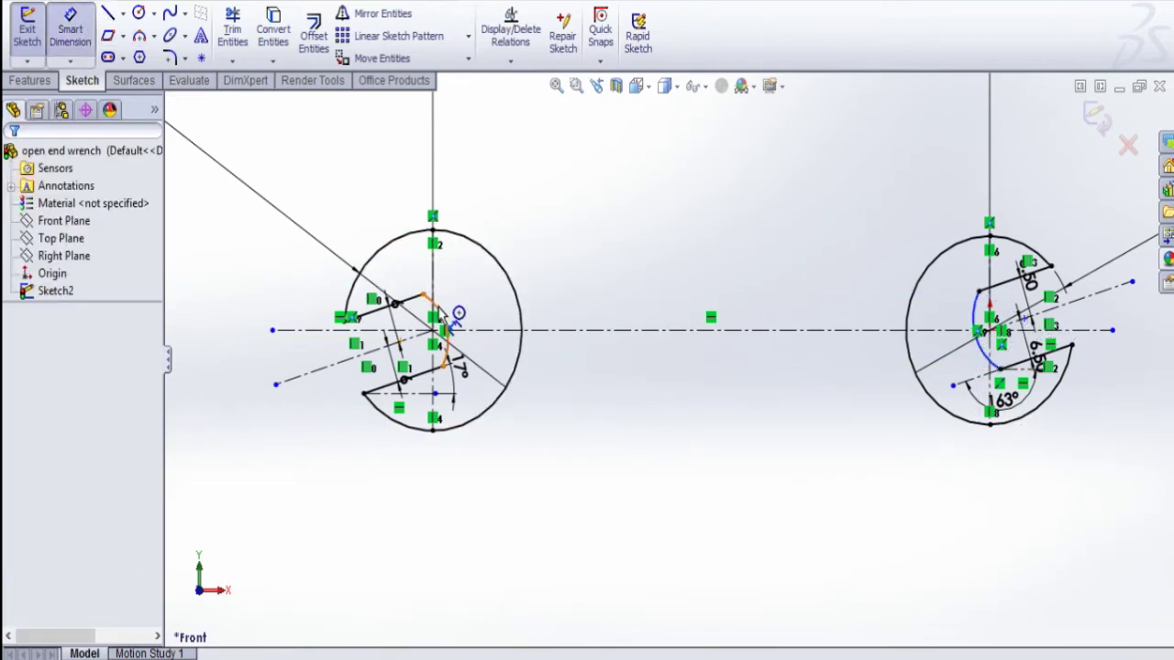
pyautogui.click(445, 315)
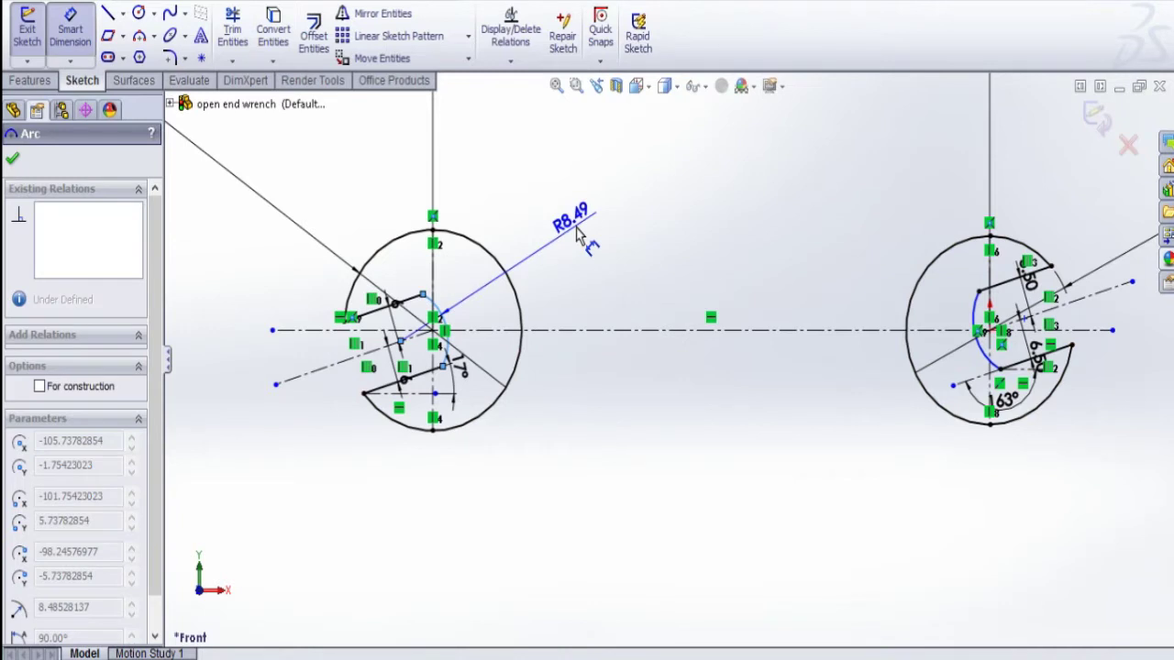
pyautogui.click(578, 234)
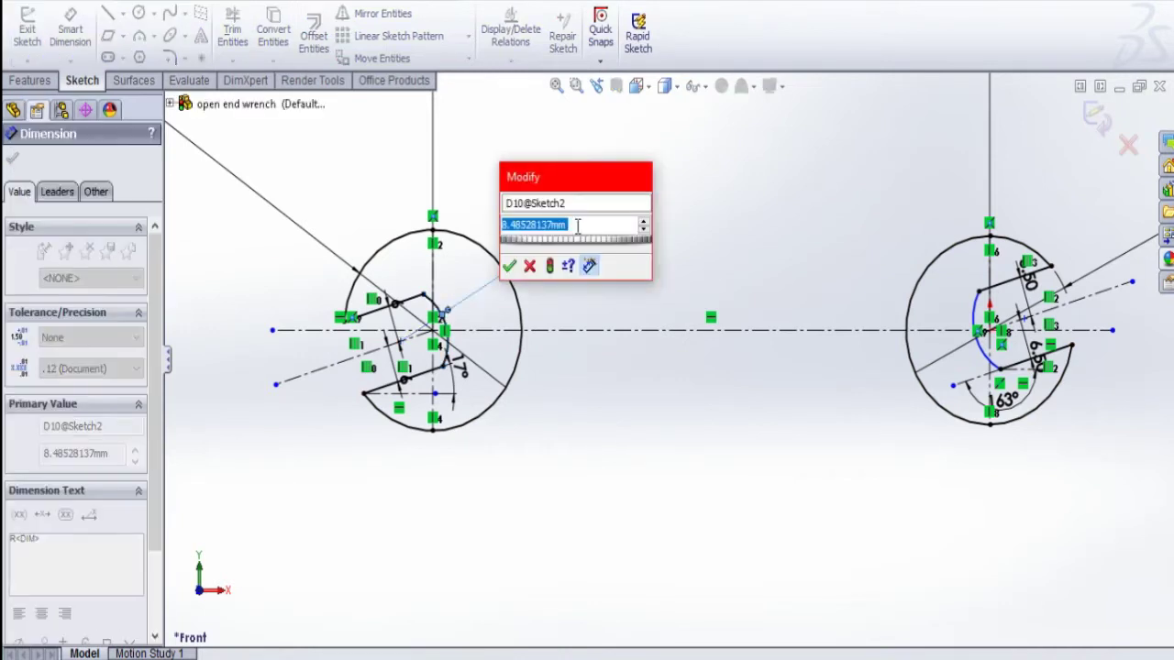
pyautogui.write('7')
pyautogui.press('Return')
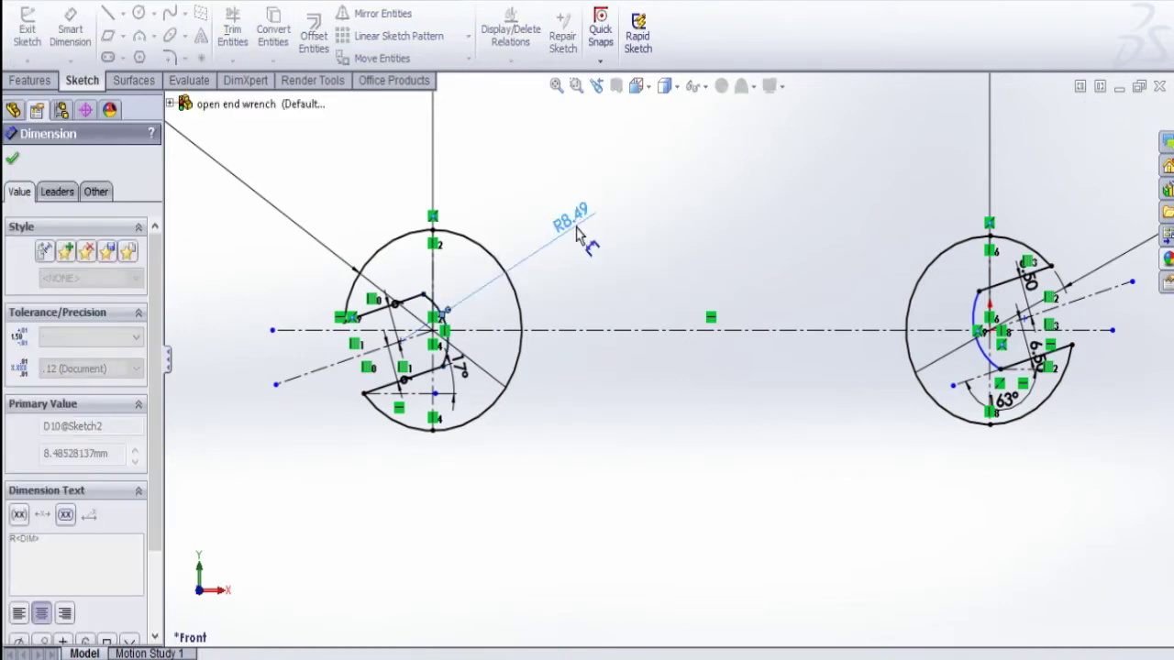
# - Dimension the radius of the arc closing the 30 mm circle's jaw as 9 mm
pyautogui.click(990, 321)
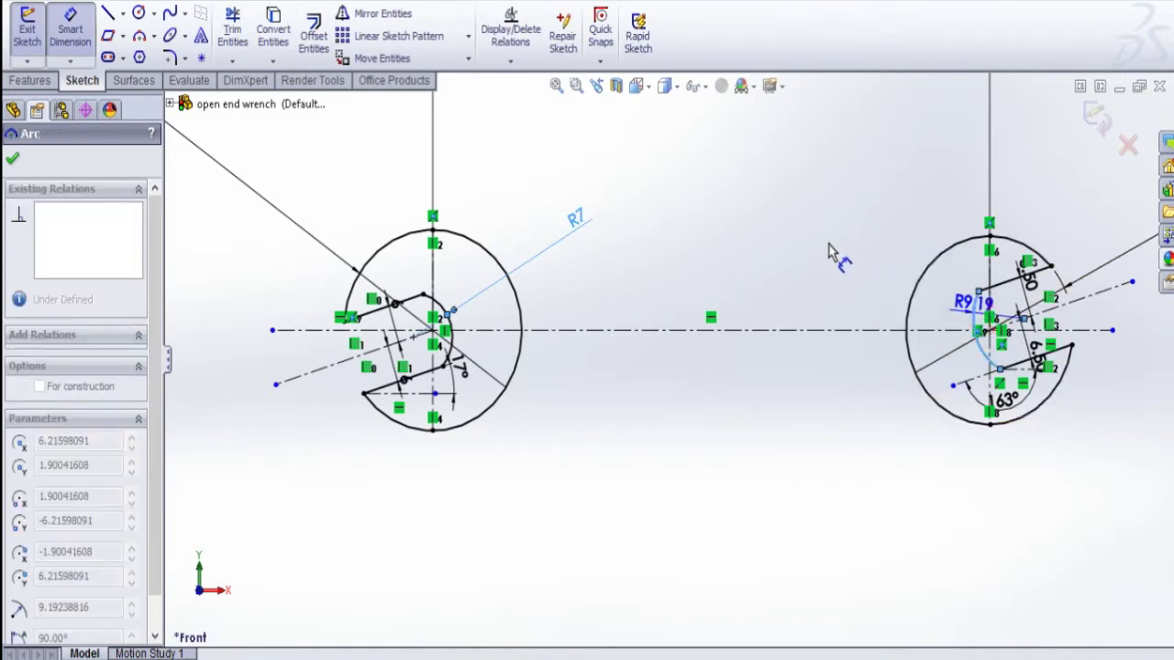
pyautogui.click(799, 237)
pyautogui.write('9')
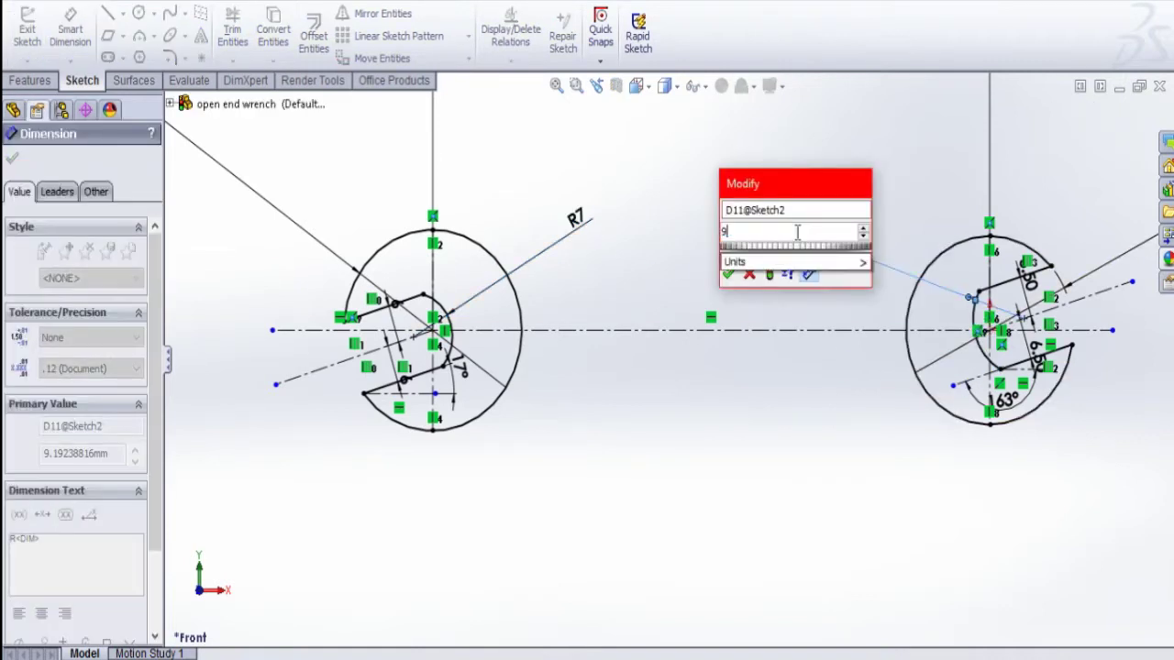
pyautogui.press('Return')
pyautogui.press('f')
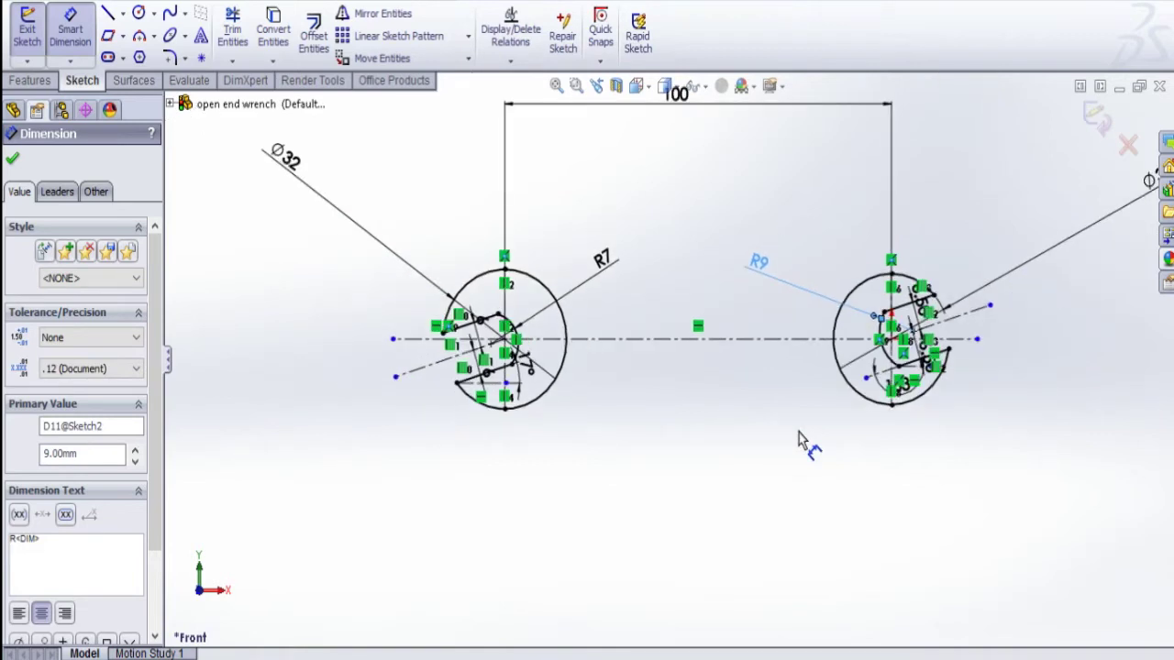
pyautogui.click(14, 162)
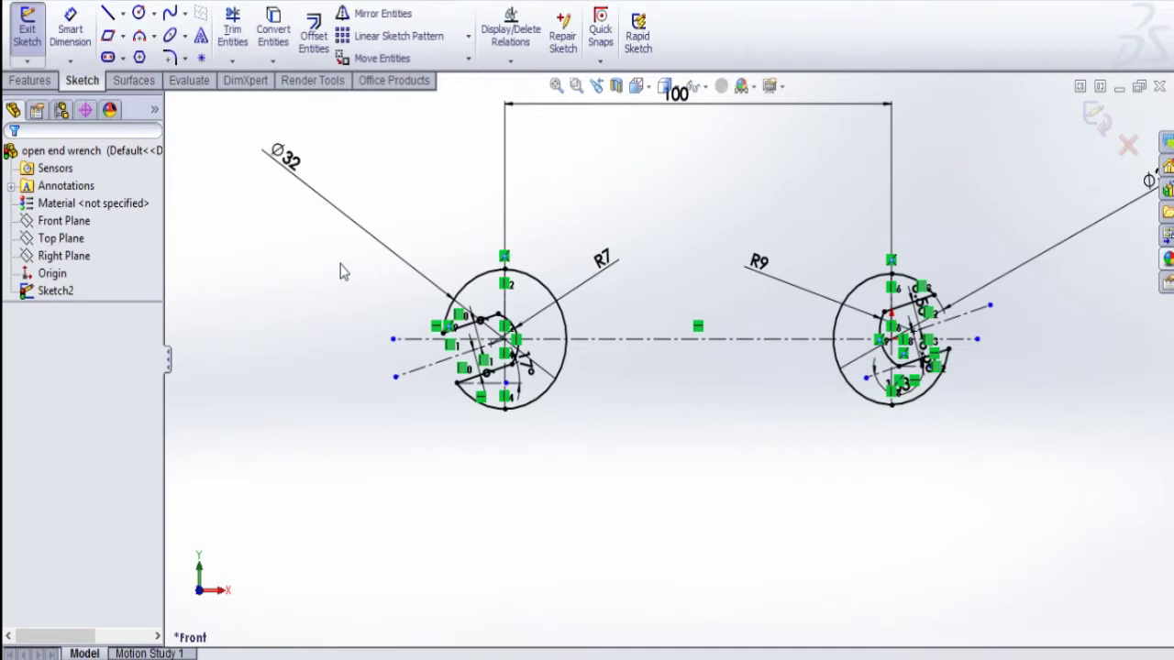
# - Offset the 100 mm centerline between the circles by 5.50 mm in both directions, with dimensions added, to form the handle edges
pyautogui.click(678, 342)
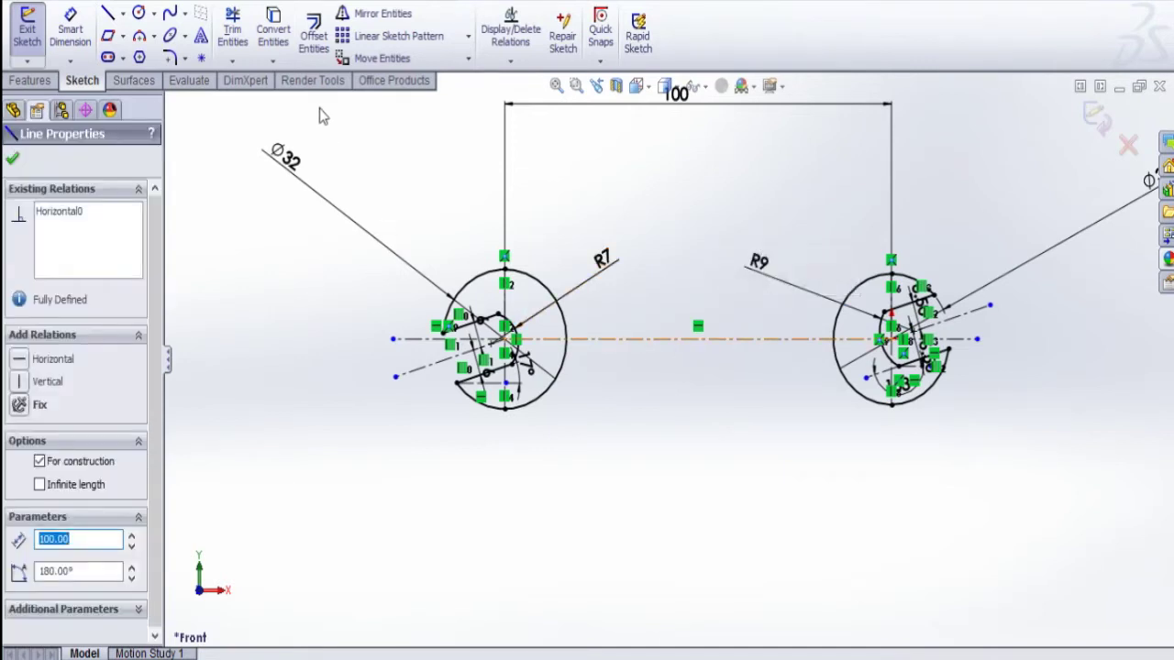
pyautogui.click(316, 36)
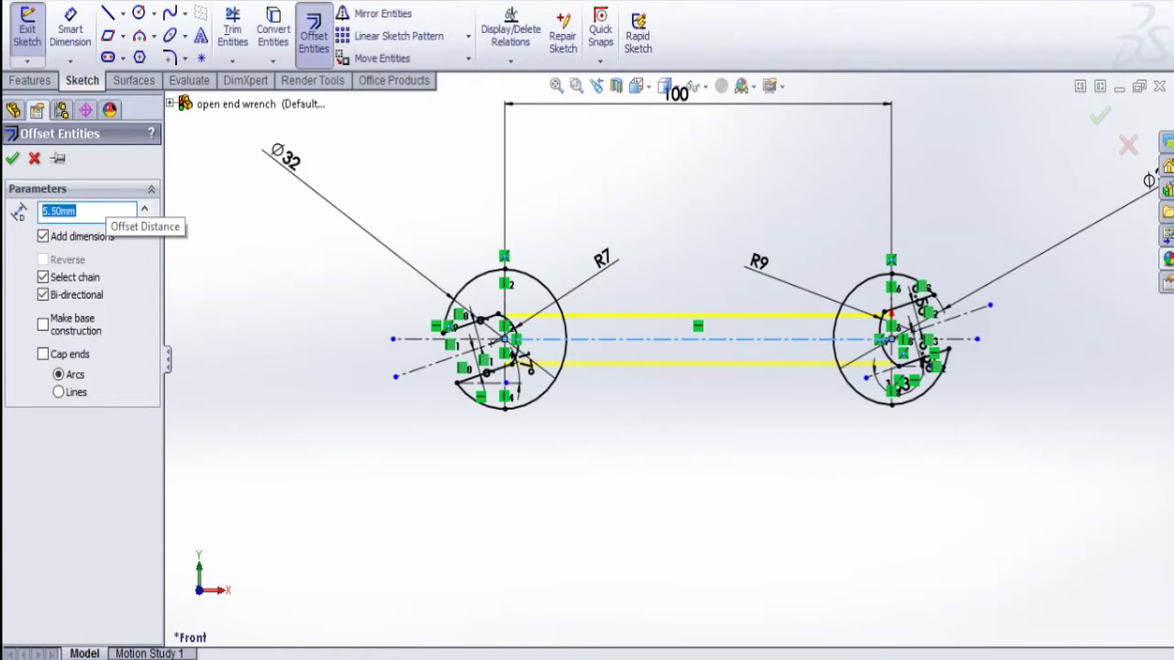
pyautogui.click(12, 158)
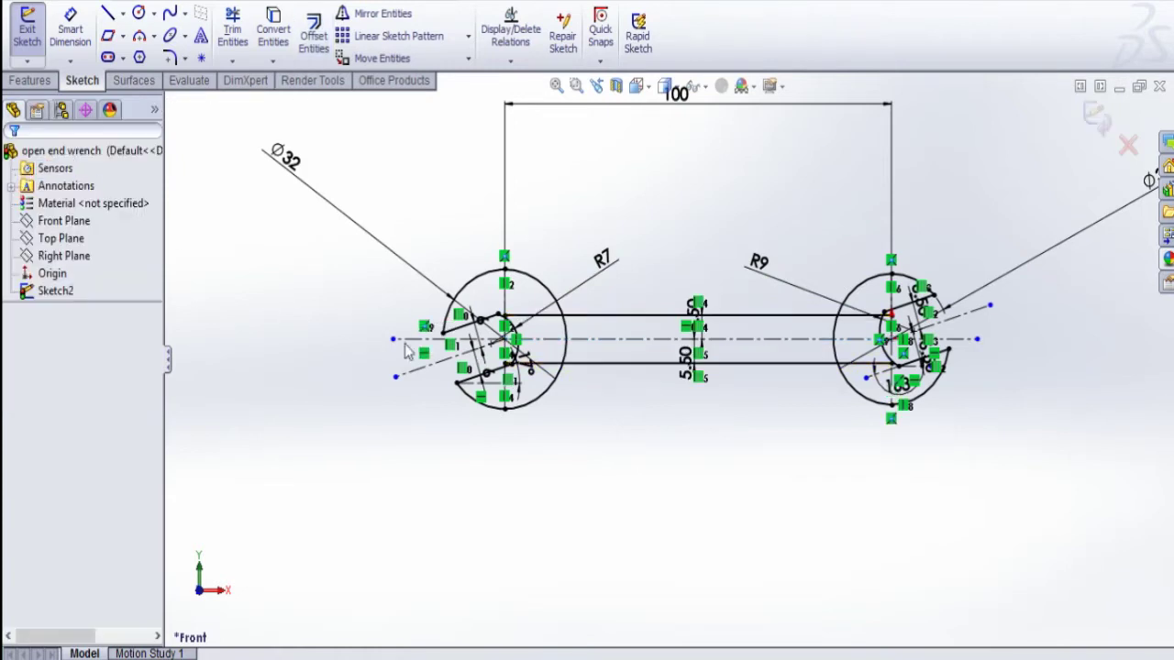
# - Trim away the parts of both handle lines that lie inside the 32 mm circle
pyautogui.scroll(-2, 641, 325)
pyautogui.click(232, 35)
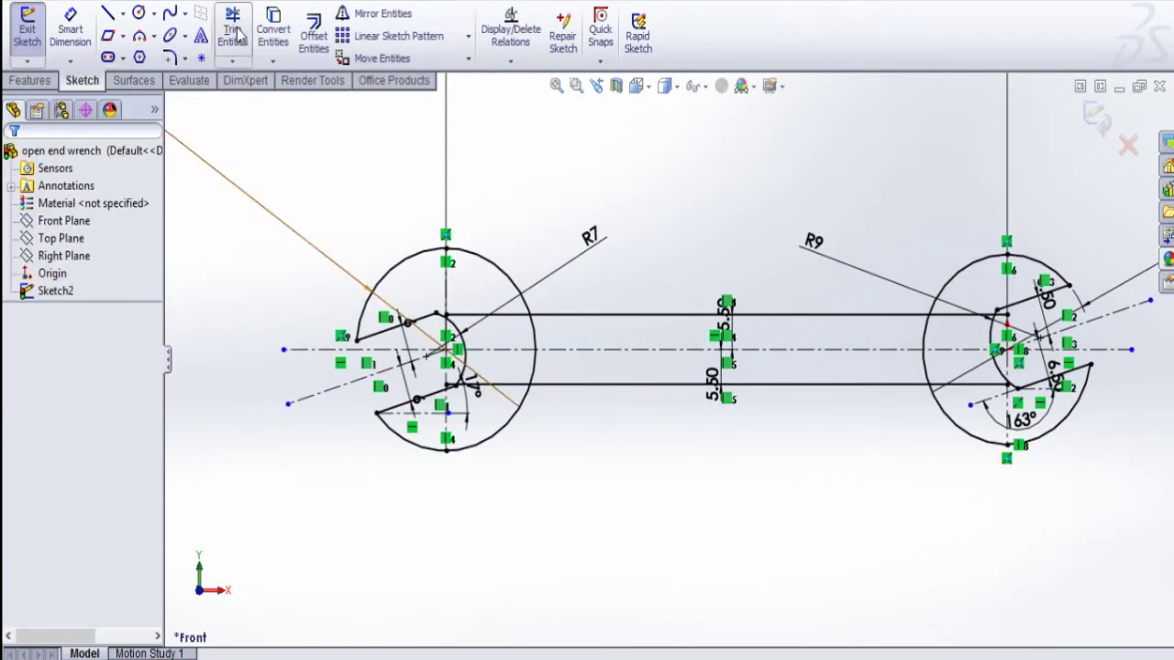
pyautogui.click(474, 317)
pyautogui.scroll(-3, 500, 401)
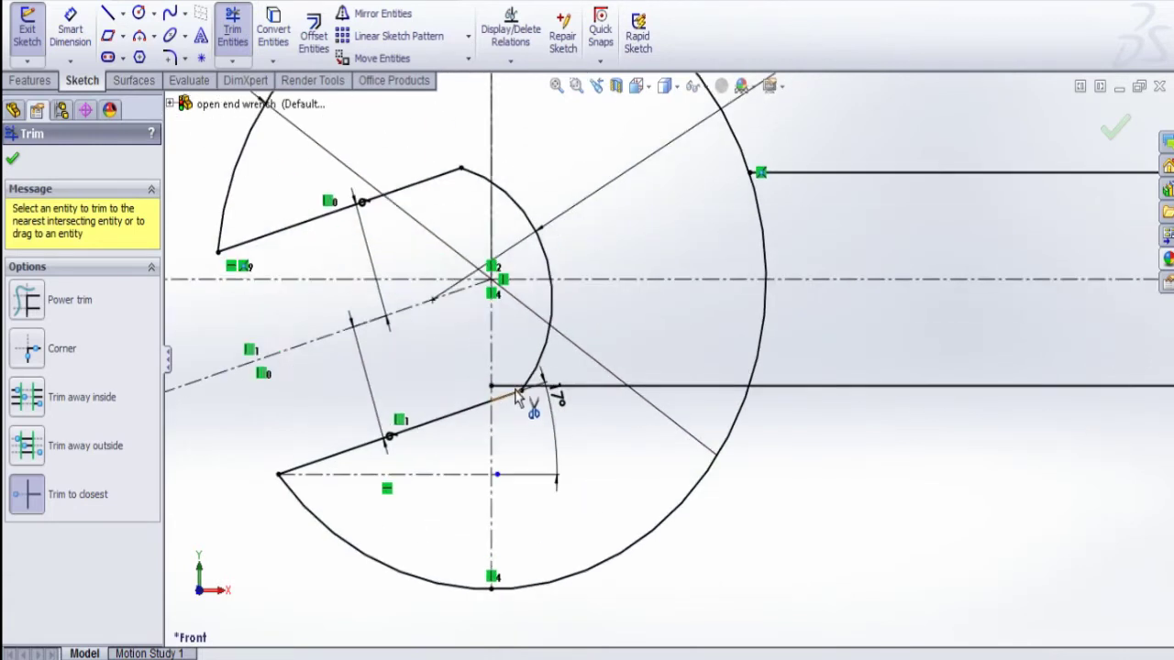
pyautogui.click(515, 394)
pyautogui.click(605, 402)
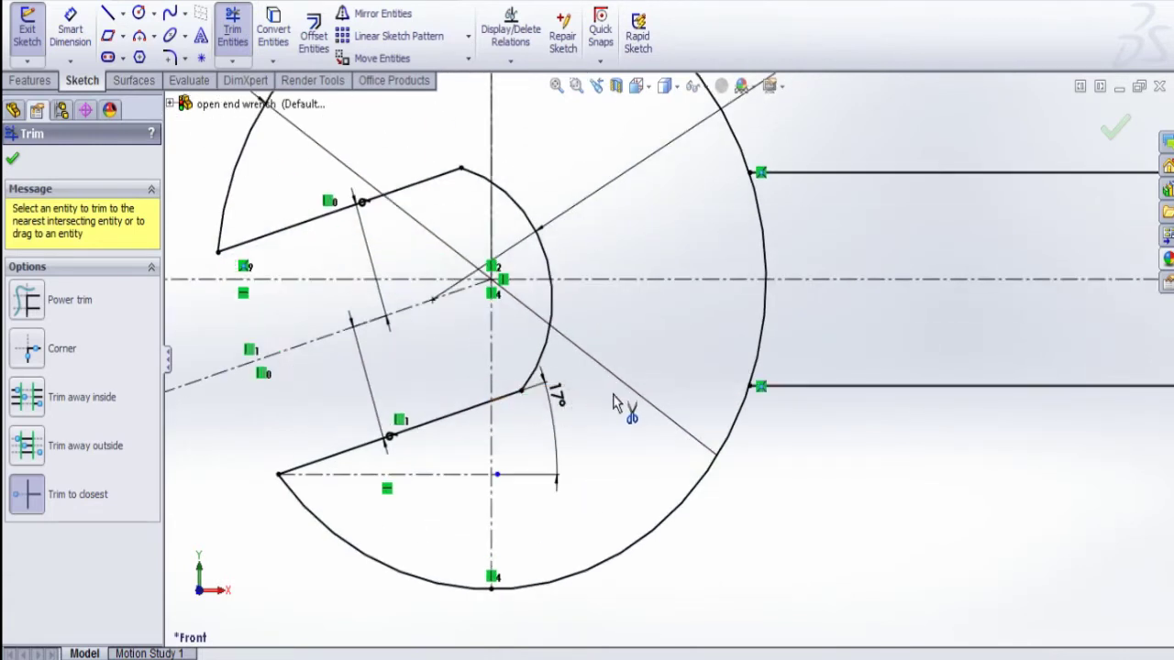
# - Trim away the parts of both handle lines that lie inside the 30 mm circle
pyautogui.scroll(3, 1011, 365)
pyautogui.scroll(-6, 879, 335)
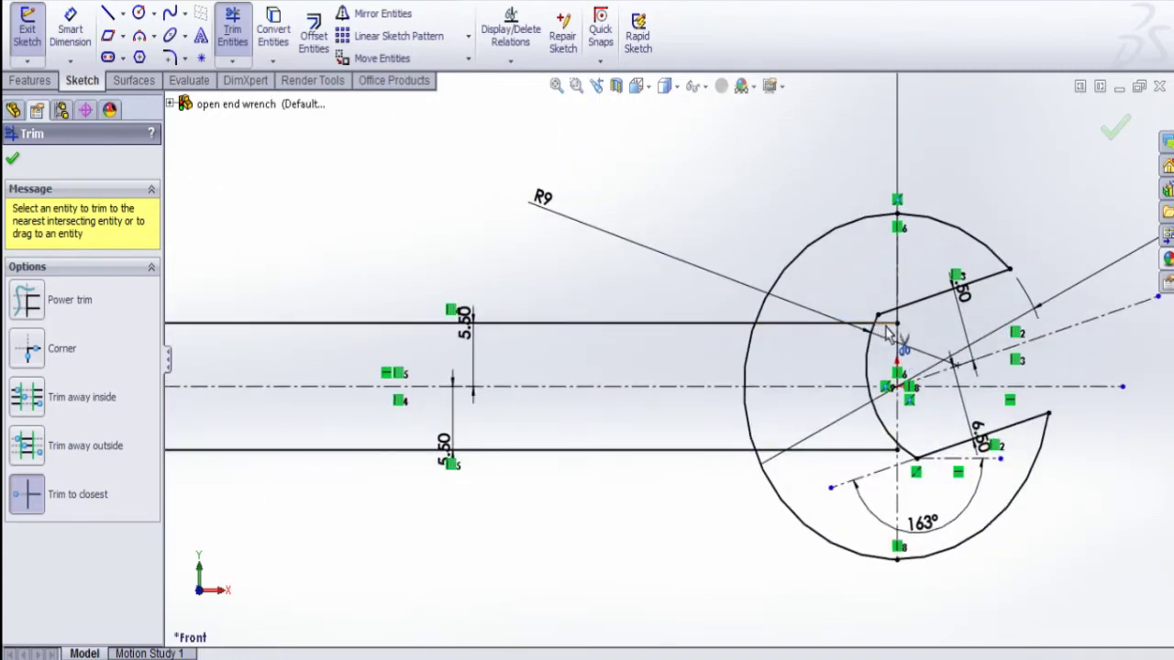
pyautogui.click(896, 330)
pyautogui.click(845, 330)
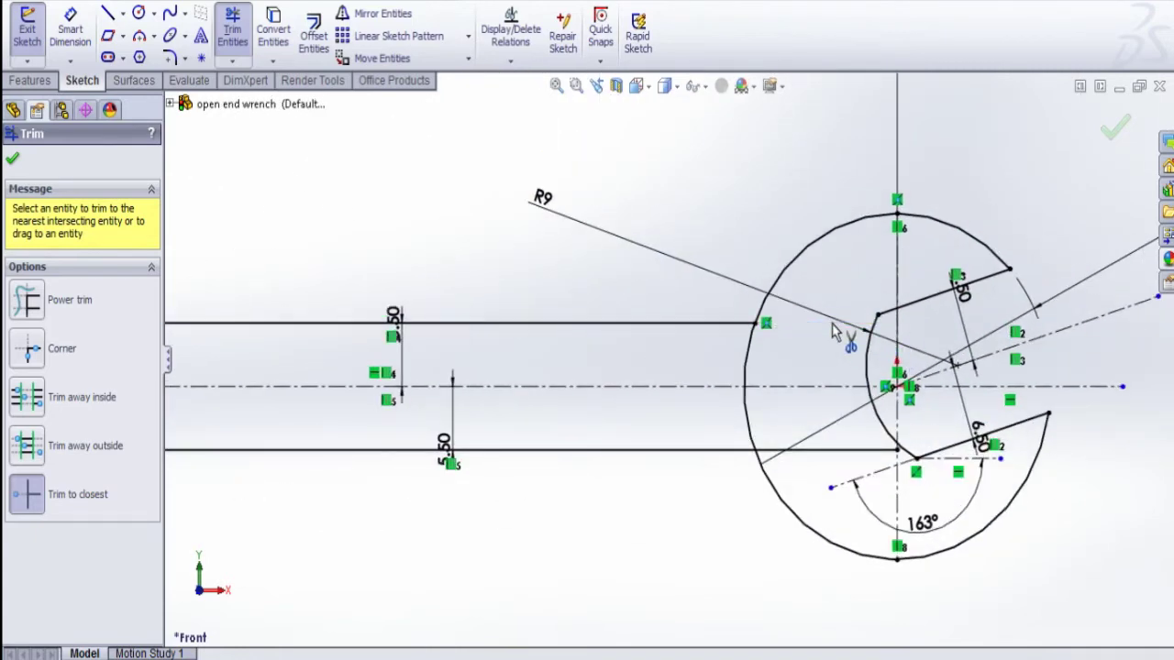
pyautogui.click(826, 450)
pyautogui.scroll(2, 550, 497)
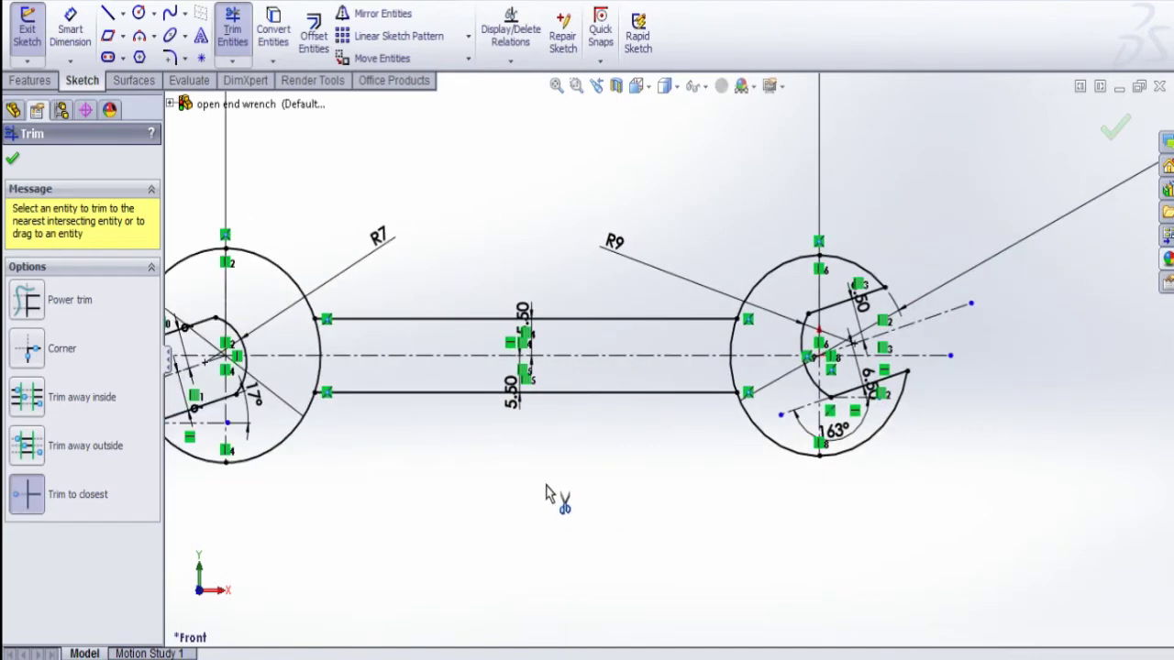
pyautogui.click(14, 163)
# - Examine closely the point where the upper handle line meets the 30 mm circle
pyautogui.scroll(-5, 752, 343)
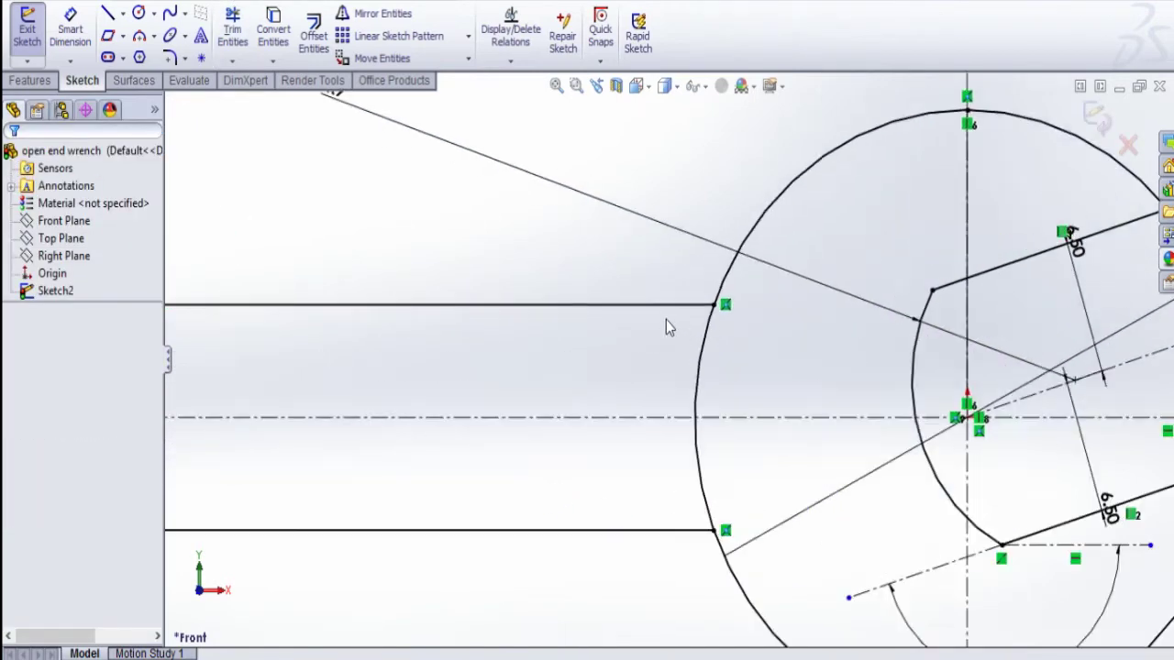
pyautogui.scroll(-3, 741, 323)
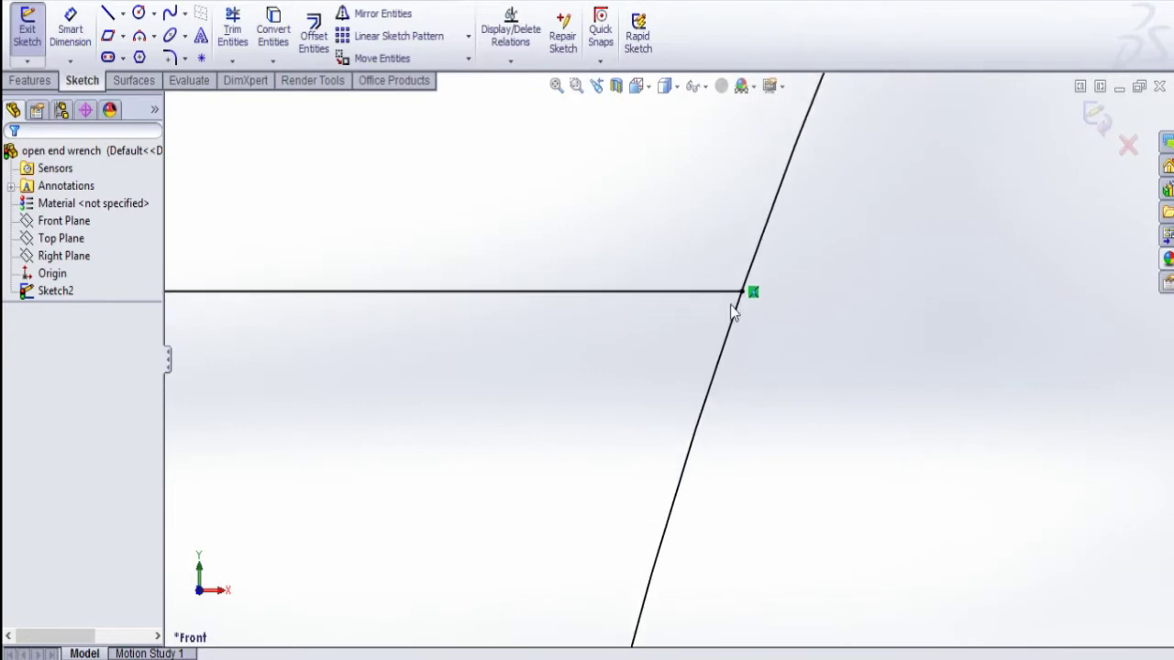
pyautogui.scroll(-4, 734, 303)
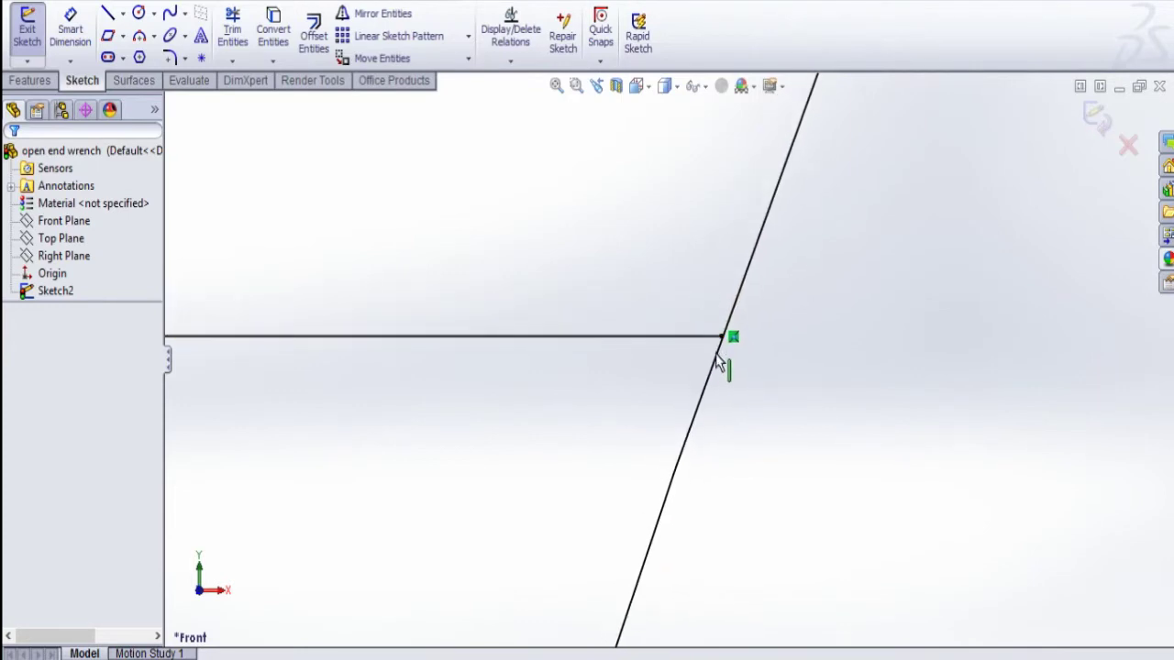
pyautogui.scroll(-2, 707, 336)
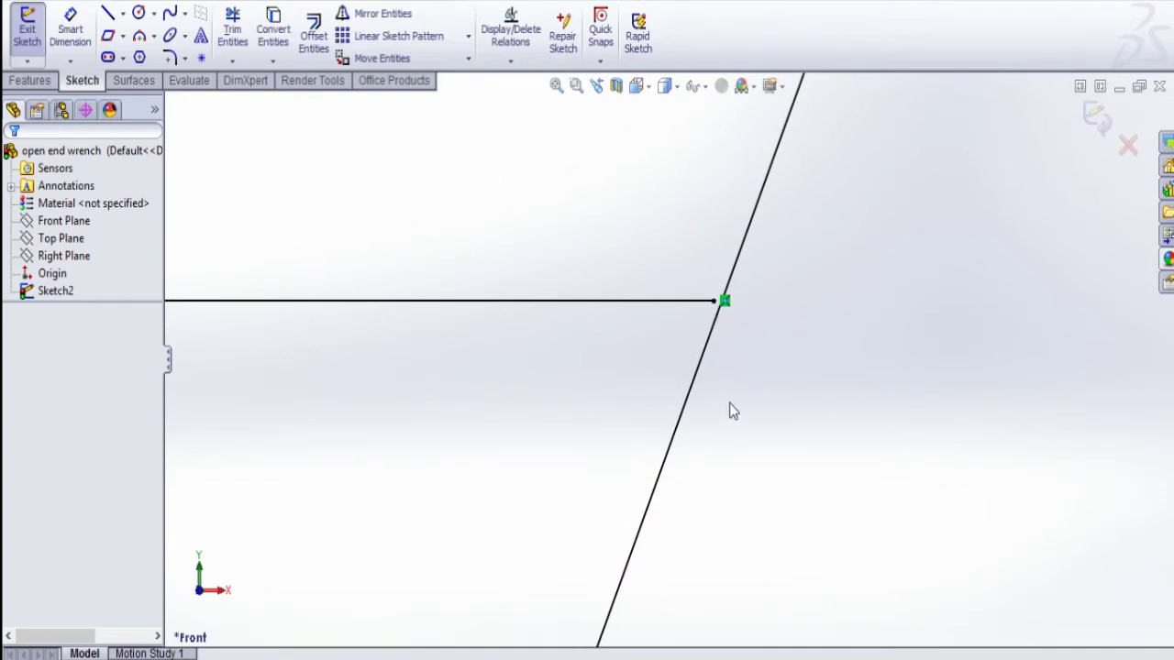
pyautogui.scroll(6, 731, 410)
pyautogui.scroll(-5, 748, 415)
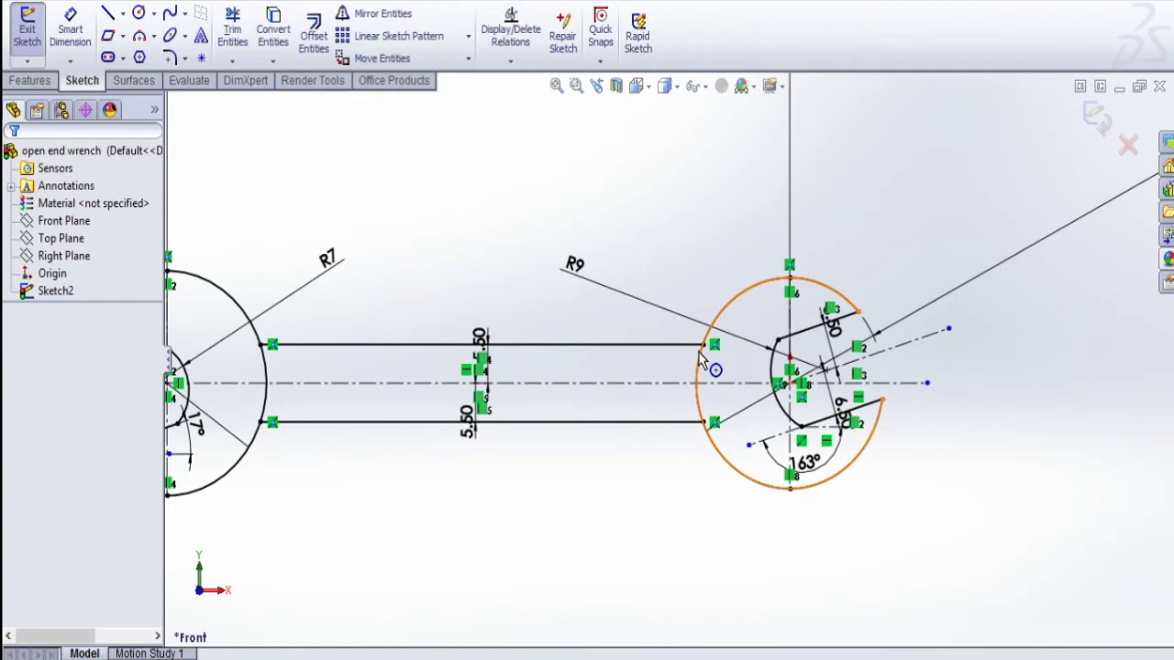
pyautogui.scroll(-2, 707, 362)
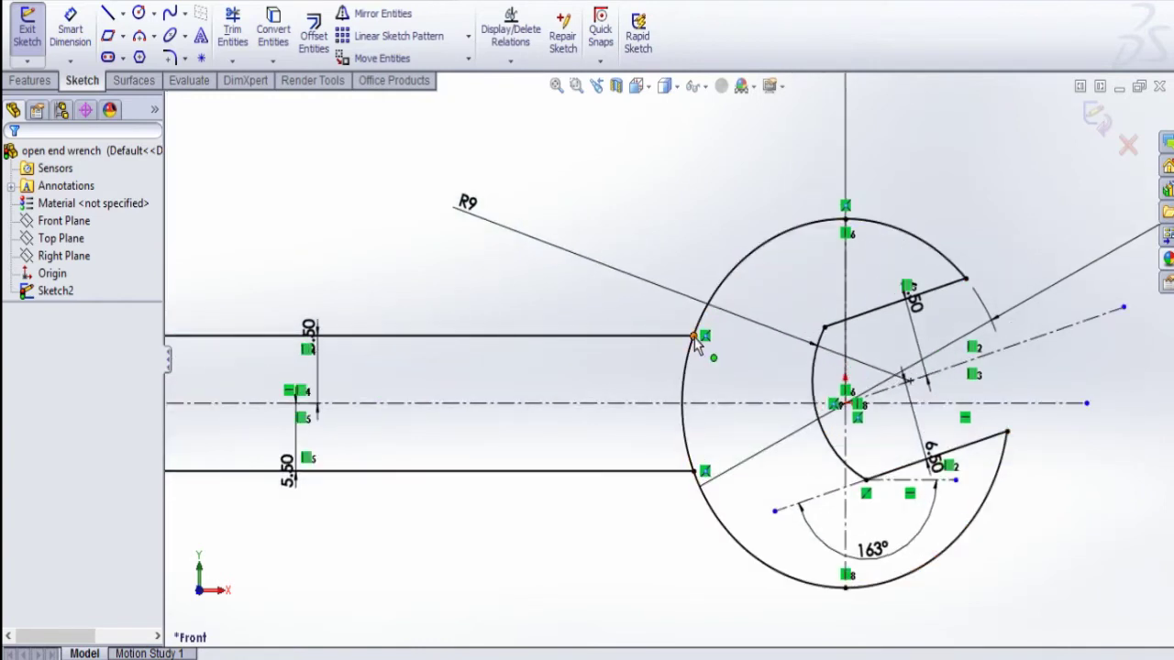
# - Check the coincident relations between both handle line endpoints and the 30 mm circle's arc
pyautogui.click(694, 337)
pyautogui.keyDown('ctrl'); pyautogui.click(716, 295); pyautogui.keyUp('ctrl')
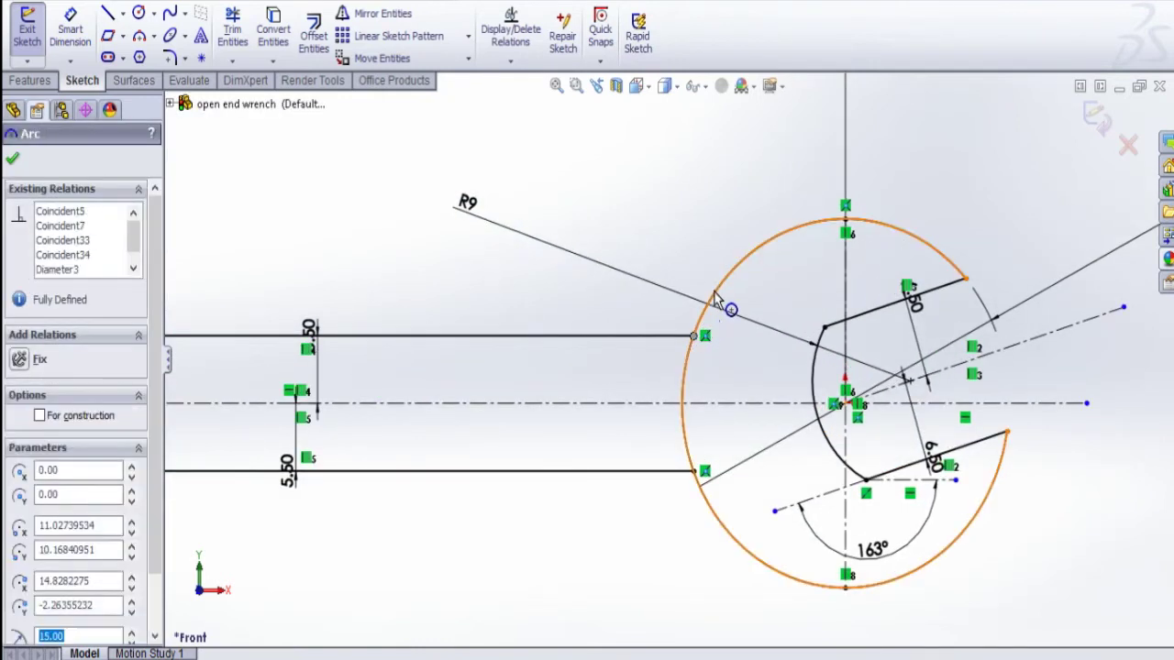
pyautogui.click(801, 209)
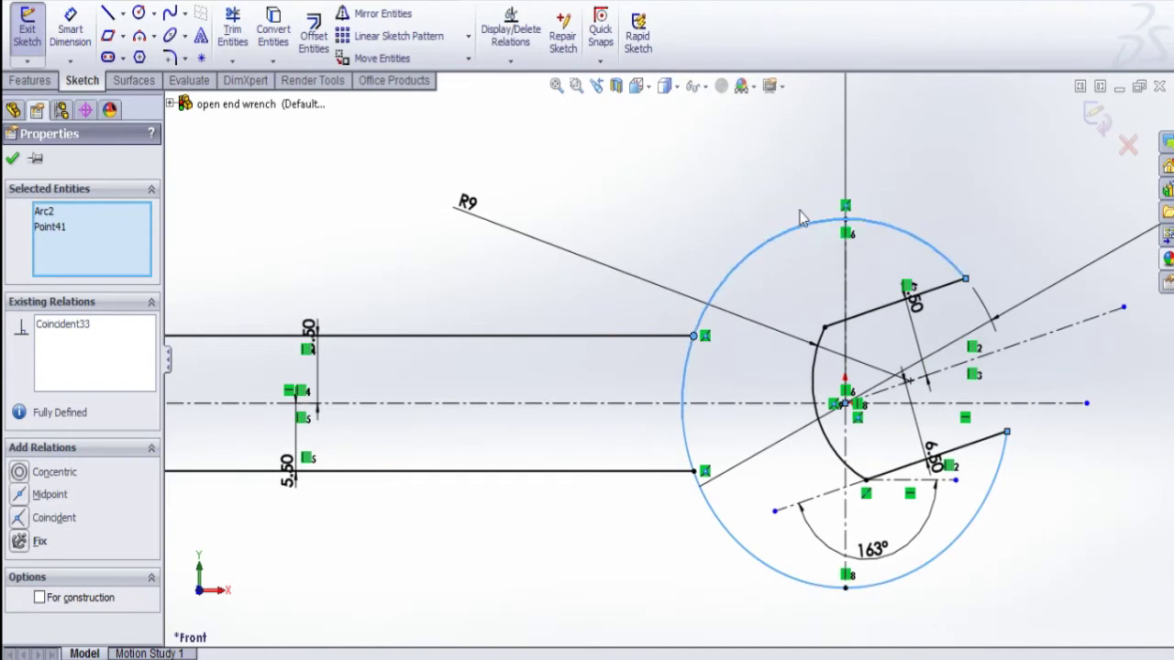
pyautogui.click(665, 600)
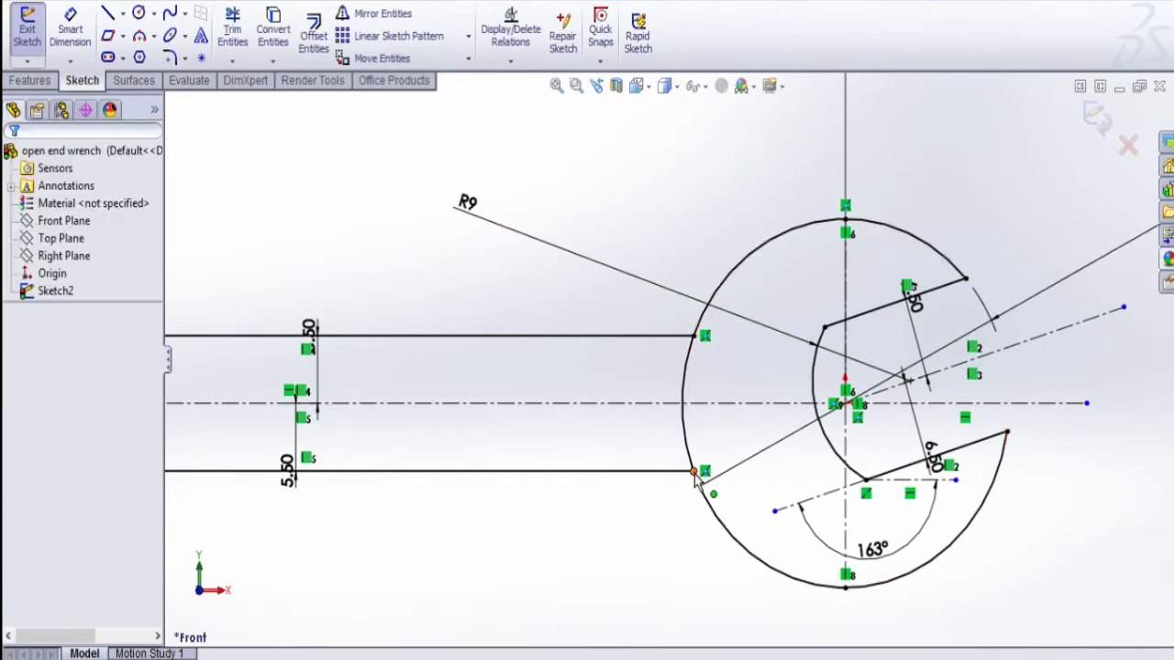
pyautogui.click(694, 473)
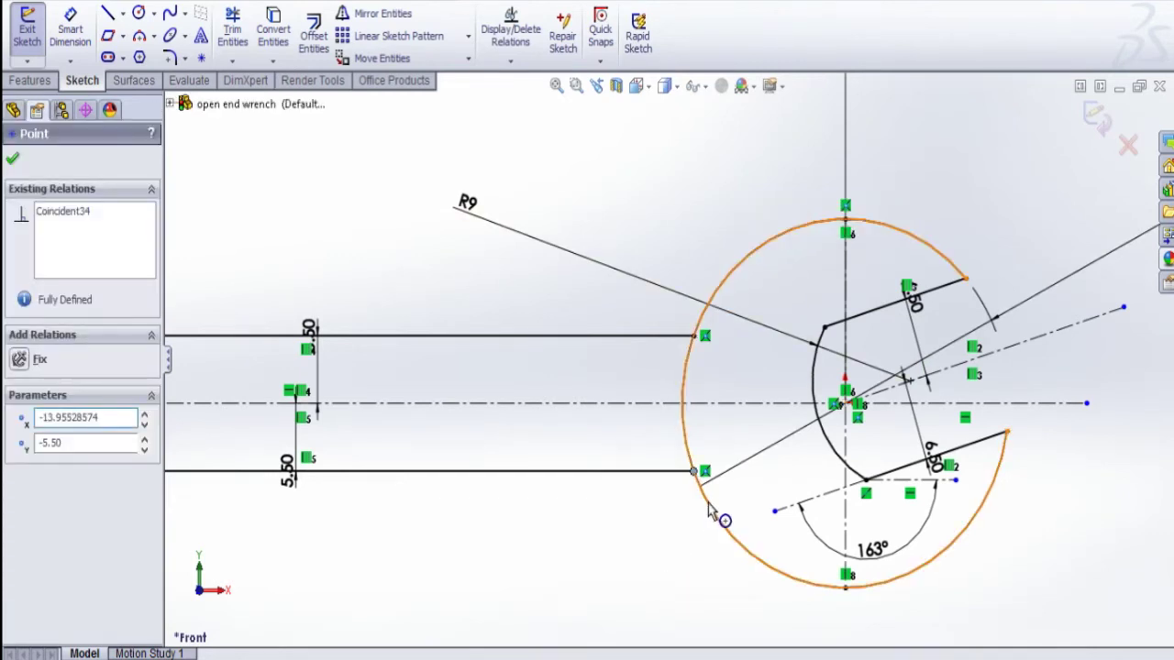
pyautogui.keyDown('ctrl'); pyautogui.click(711, 507); pyautogui.keyUp('ctrl')
pyautogui.click(794, 422)
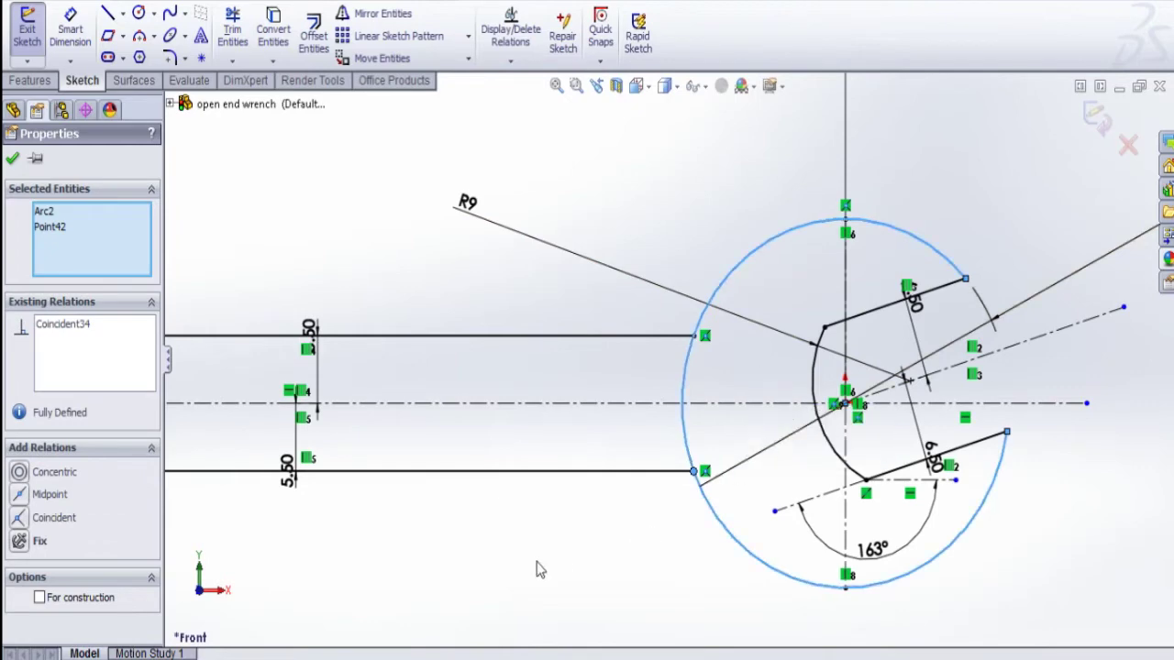
pyautogui.click(281, 497)
# - Check the coincident relations between both handle line endpoints and the 32 mm circle's arc
pyautogui.scroll(-2, 280, 497)
pyautogui.scroll(5, 280, 357)
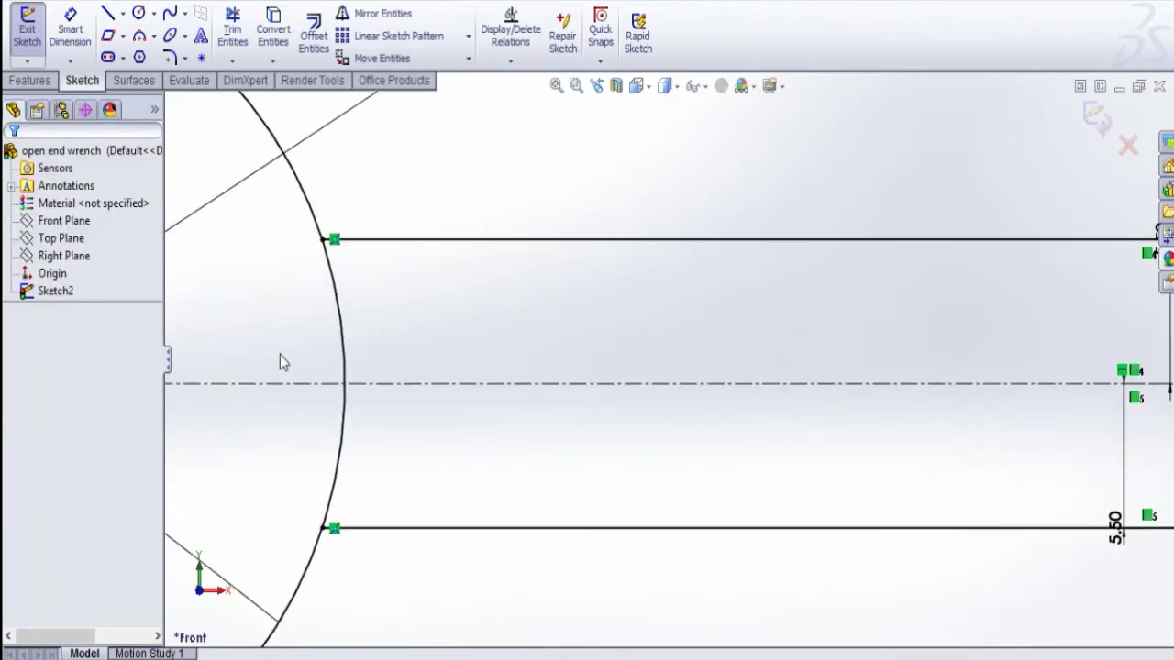
pyautogui.click(322, 241)
pyautogui.click(310, 205)
pyautogui.keyDown('ctrl'); pyautogui.click(322, 241); pyautogui.keyUp('ctrl')
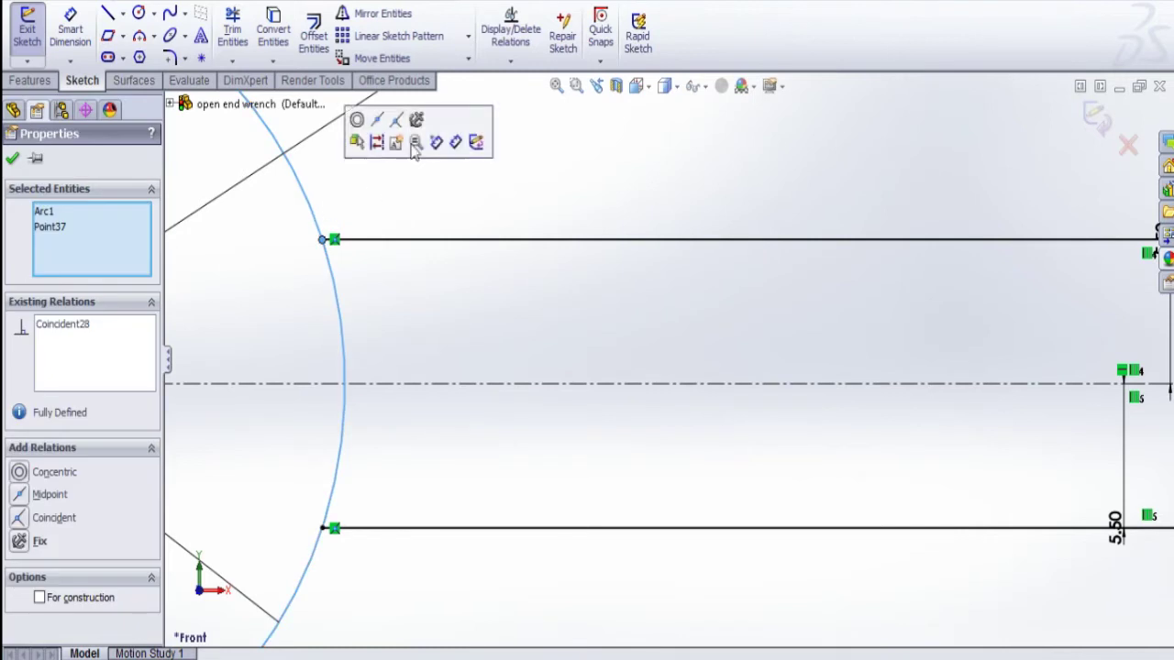
pyautogui.click(410, 624)
pyautogui.click(322, 531)
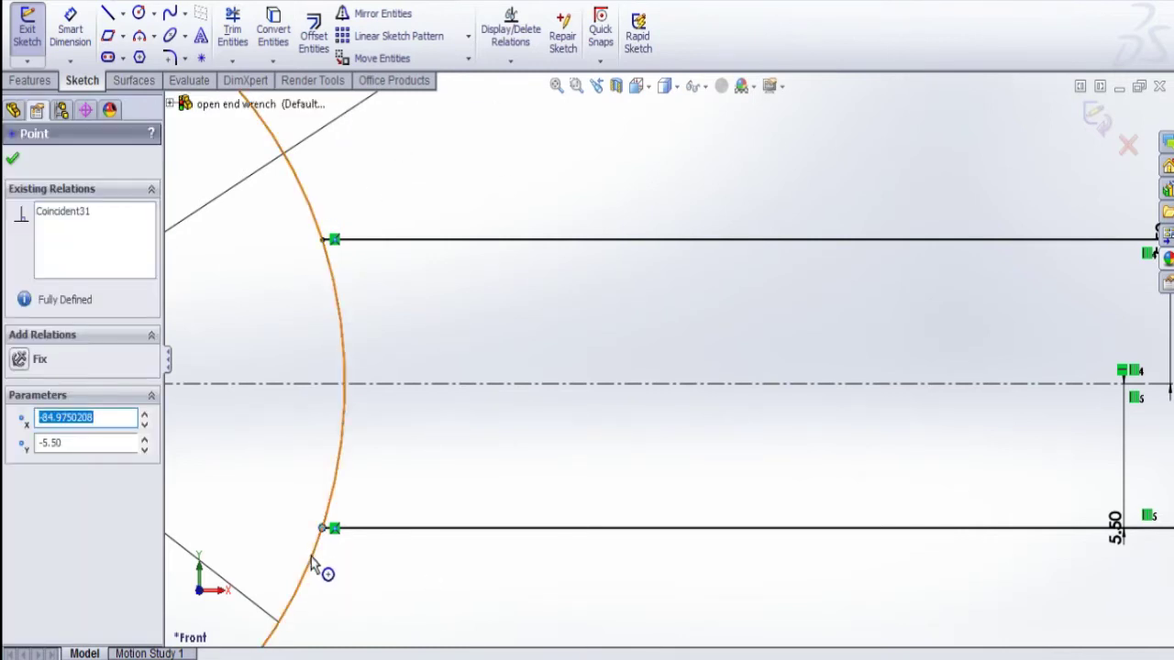
pyautogui.click(313, 562)
pyautogui.keyDown('ctrl'); pyautogui.click(322, 529); pyautogui.keyUp('ctrl')
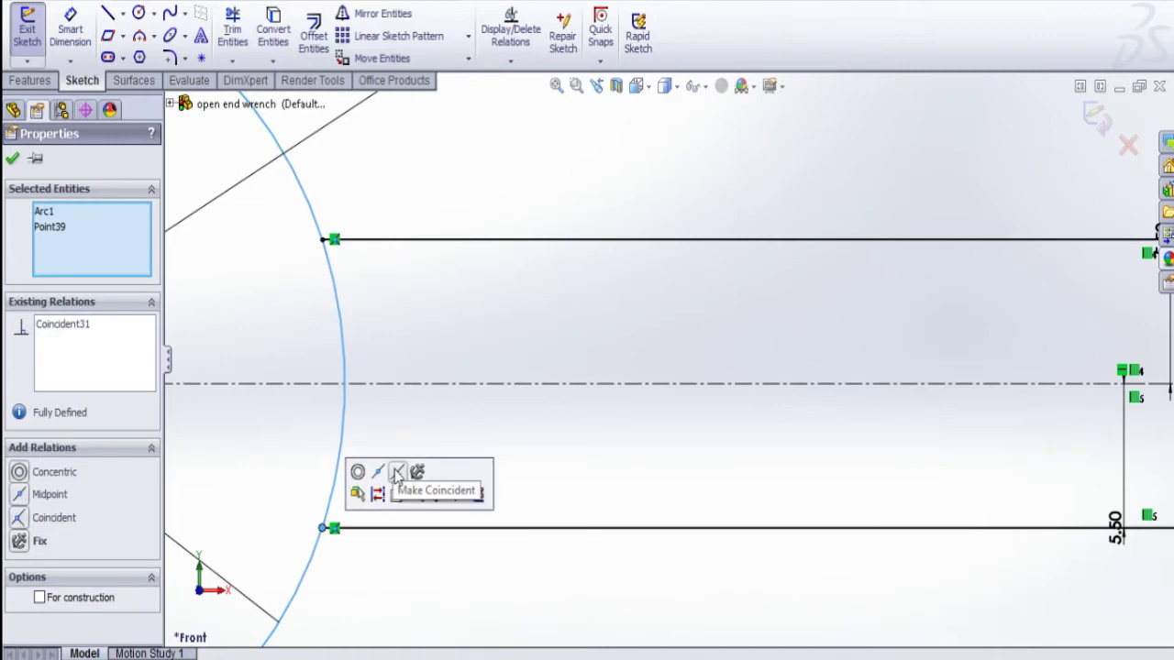
pyautogui.click(463, 601)
# - Finish the wrench profile sketch and exit it
pyautogui.scroll(8, 463, 601)
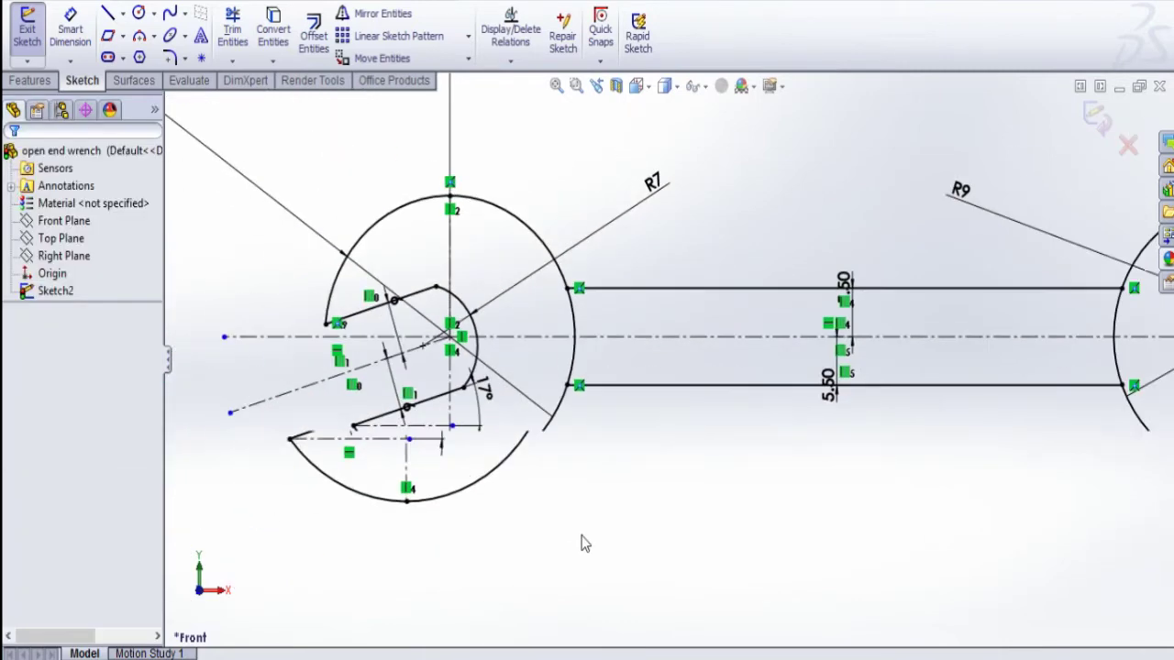
pyautogui.scroll(3, 697, 467)
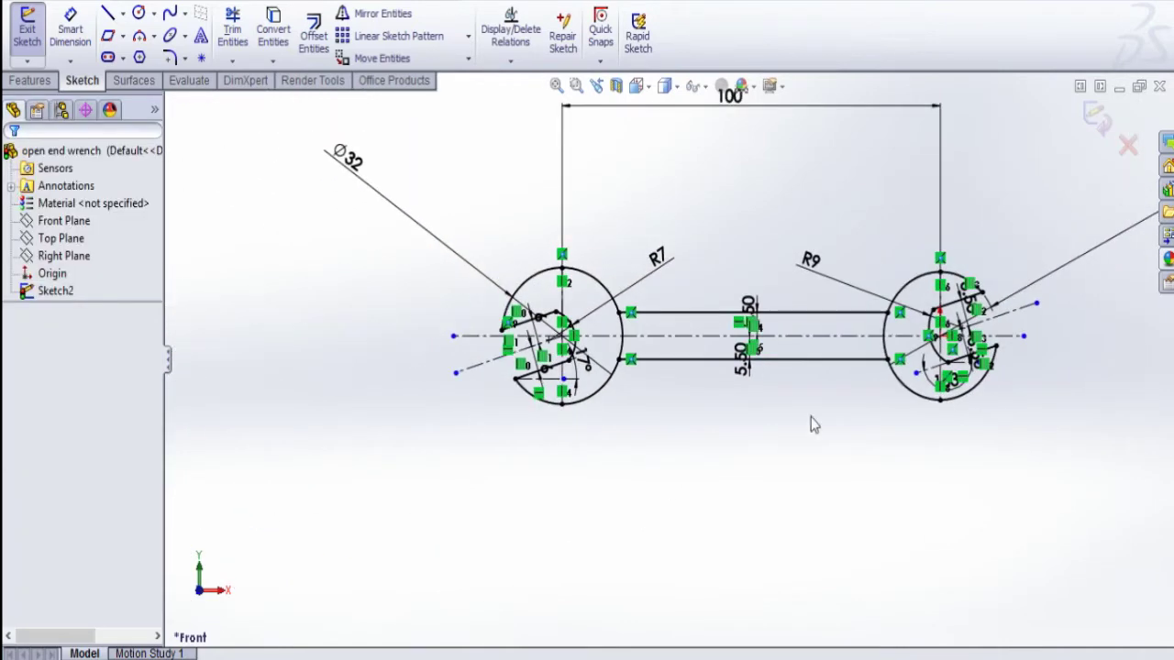
pyautogui.click(1097, 115)
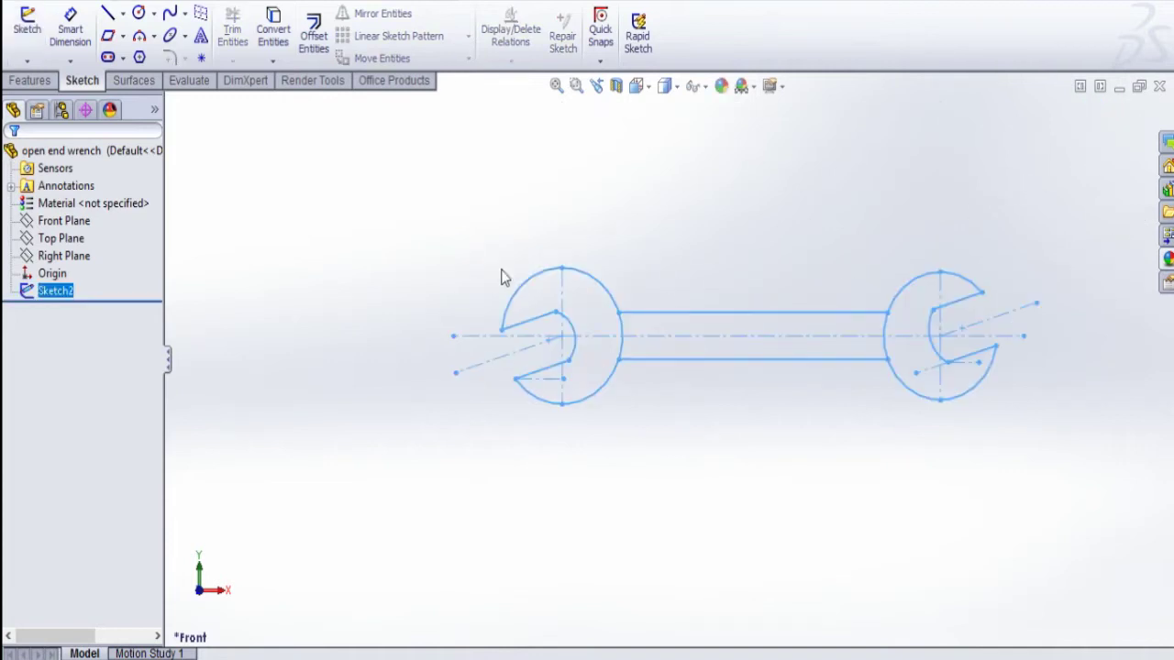
# - Extrude the two open jaw head regions of the sketch as a Mid Plane boss with a 5 mm depth
pyautogui.click(28, 81)
pyautogui.click(46, 46)
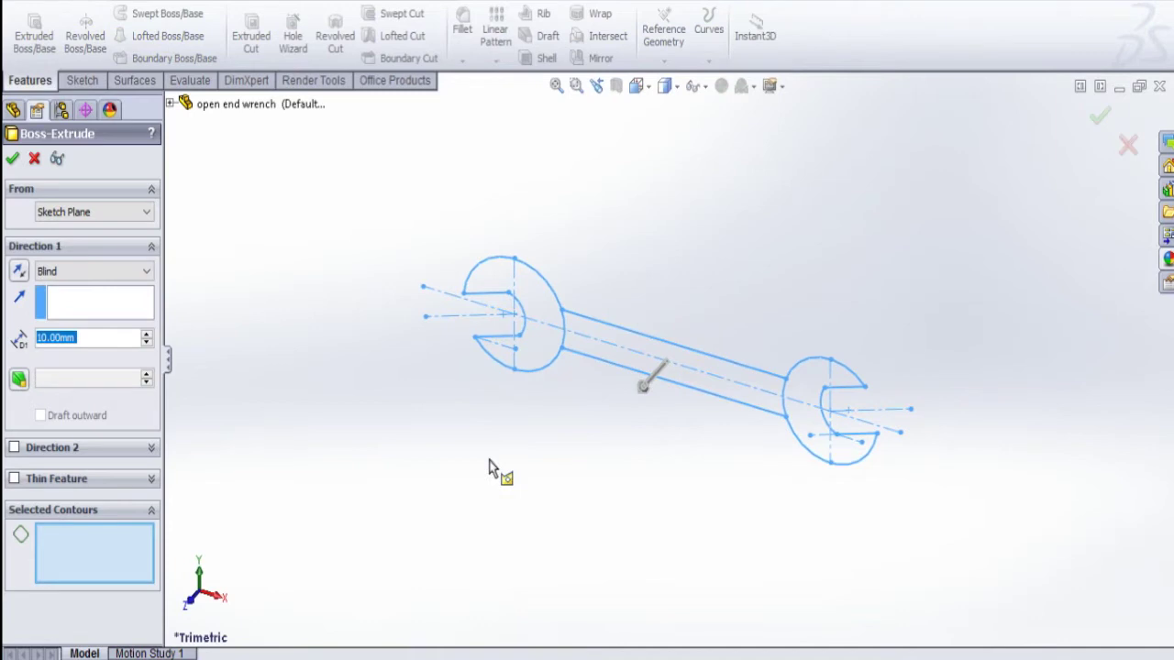
pyautogui.click(545, 357)
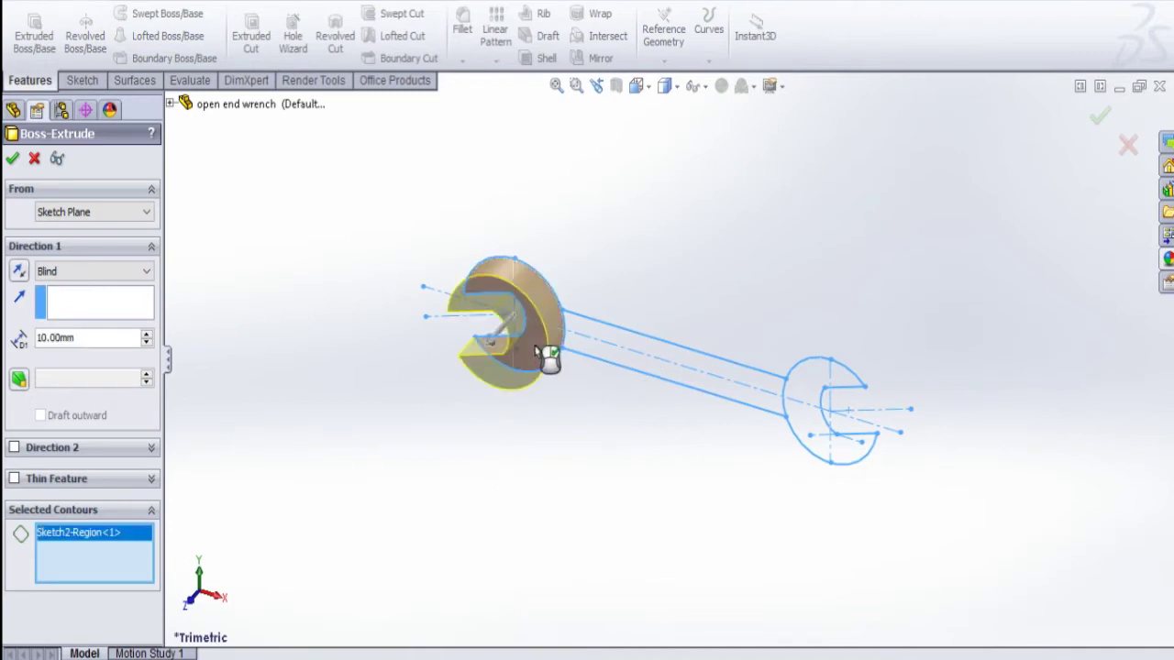
pyautogui.click(809, 420)
pyautogui.click(70, 272)
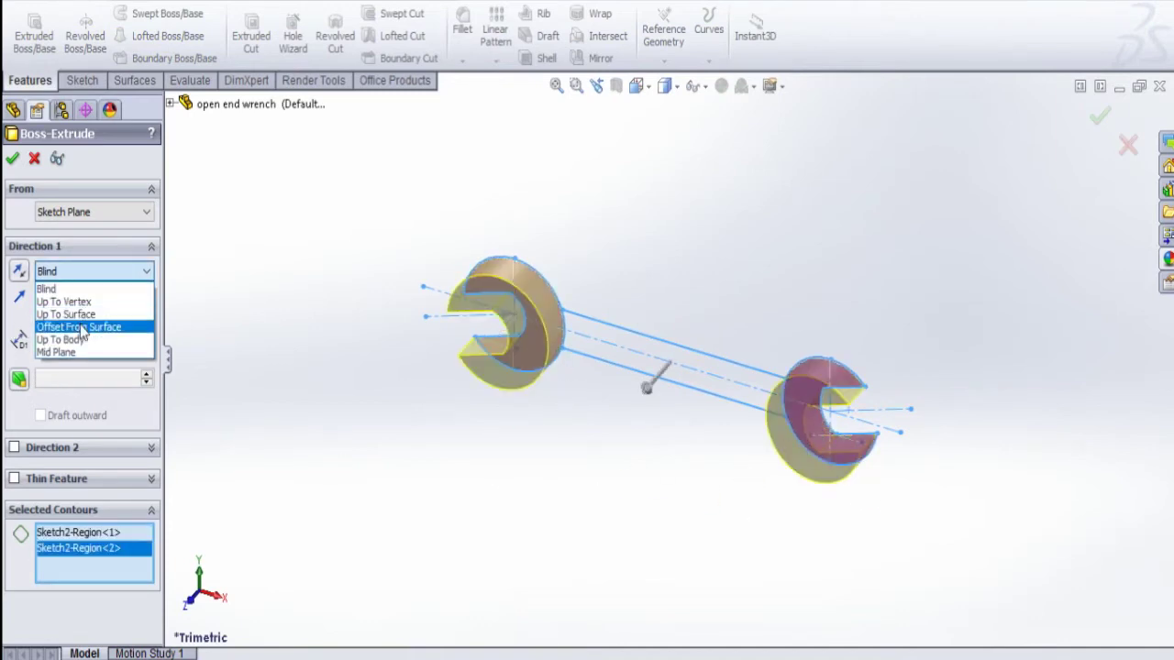
pyautogui.click(72, 353)
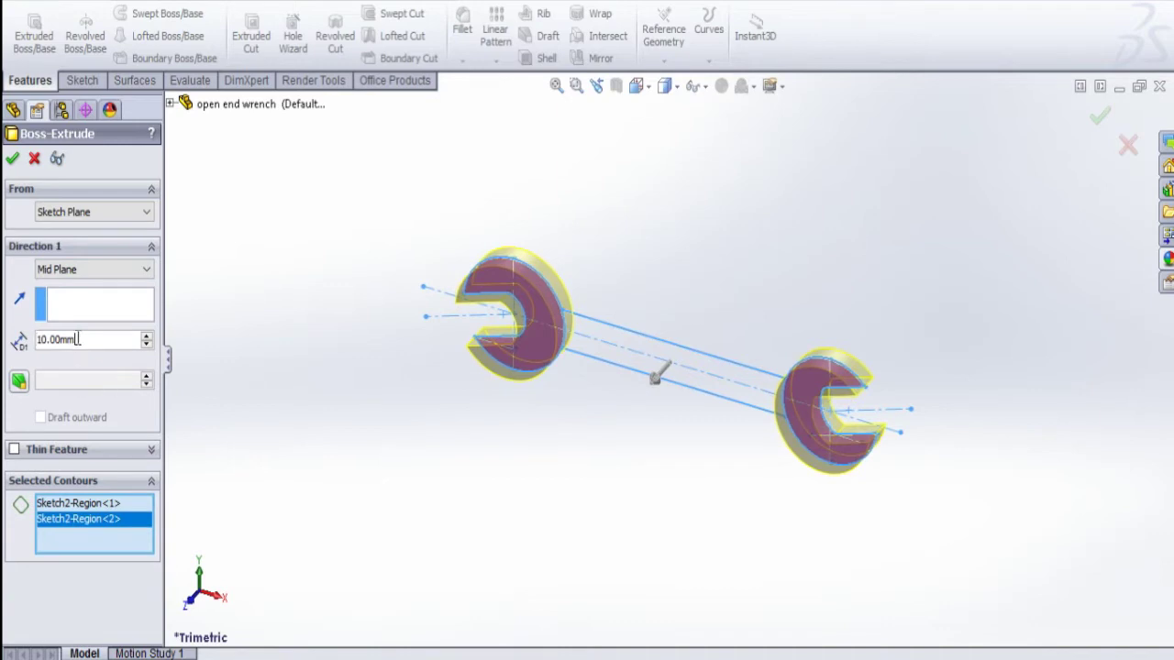
pyautogui.write('5')
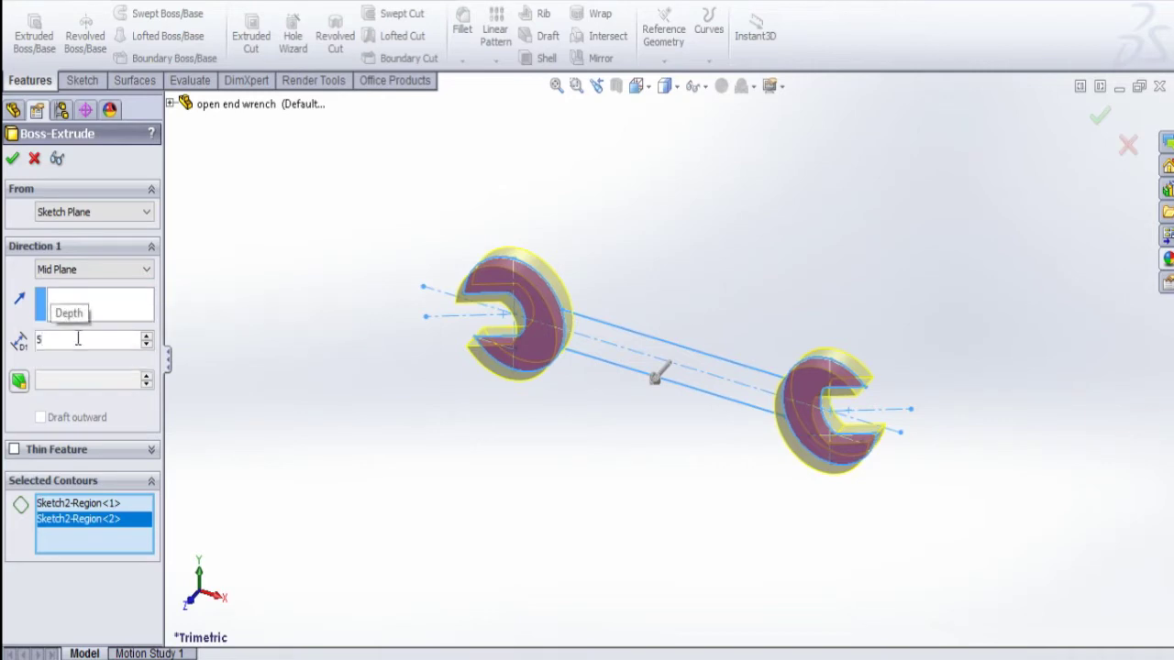
pyautogui.press('Return')
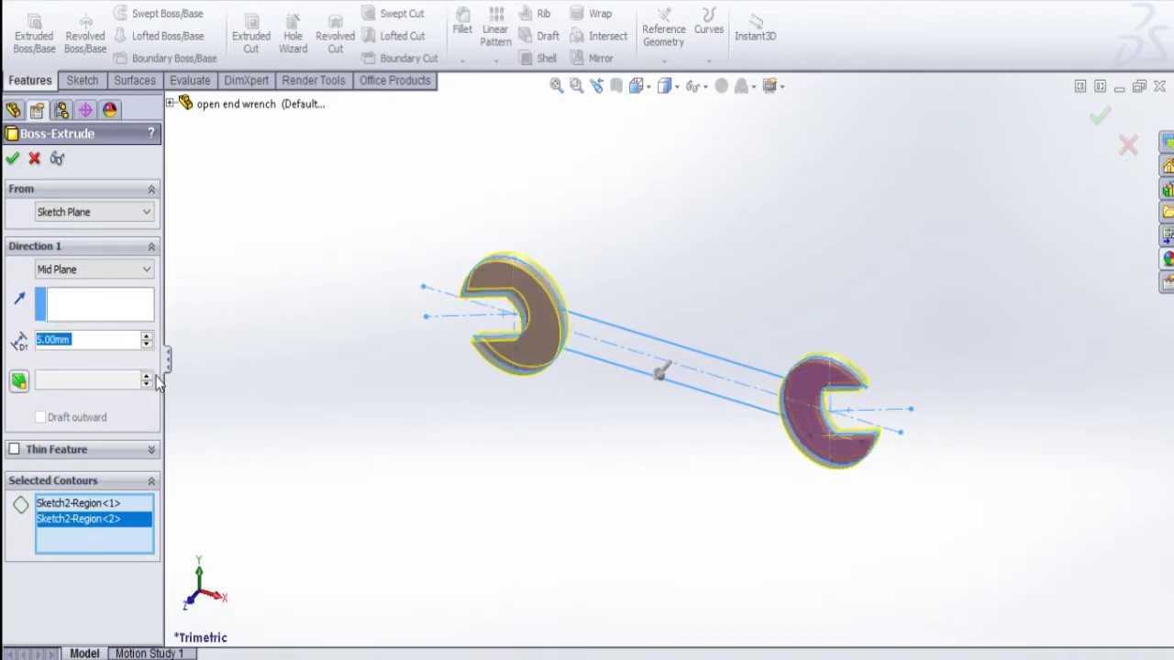
pyautogui.click(12, 159)
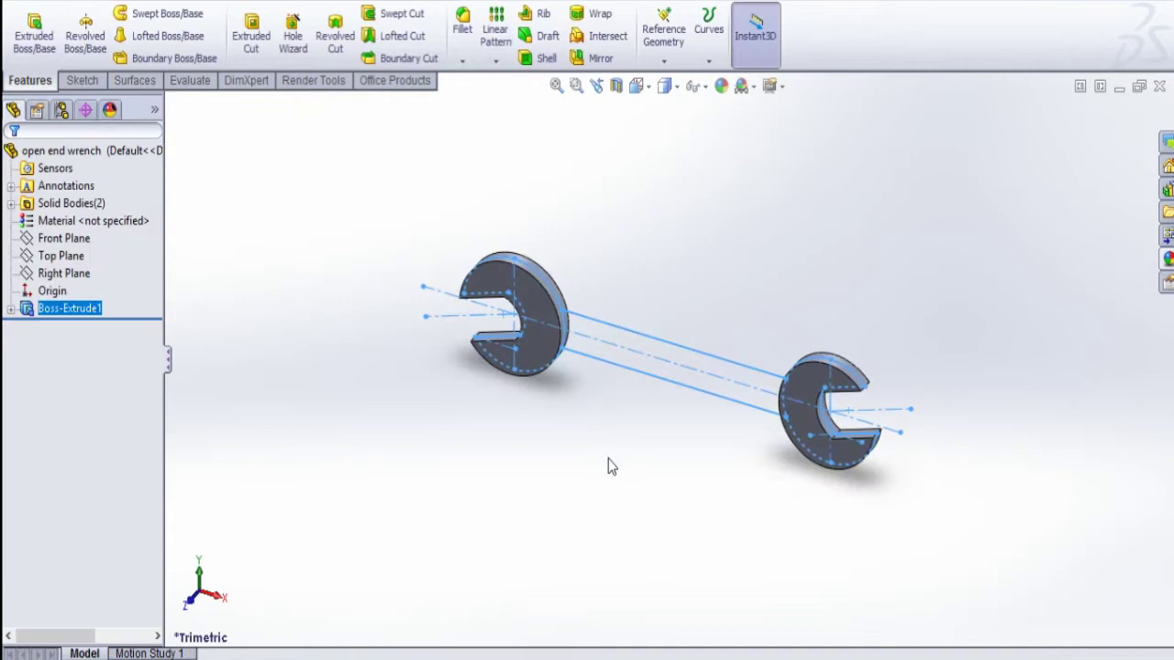
# - Reuse the same sketch to extrude the handle region between the heads as a Mid Plane boss, 2.5 mm deep, merged with the heads
pyautogui.click(11, 310)
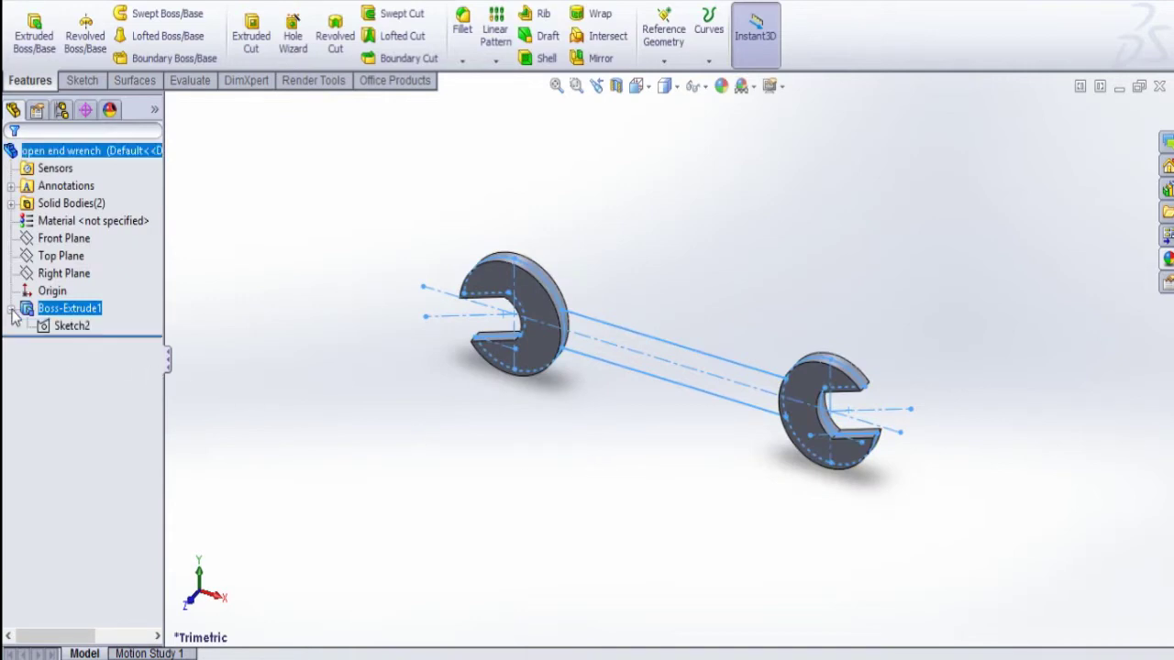
pyautogui.click(72, 327)
pyautogui.click(34, 35)
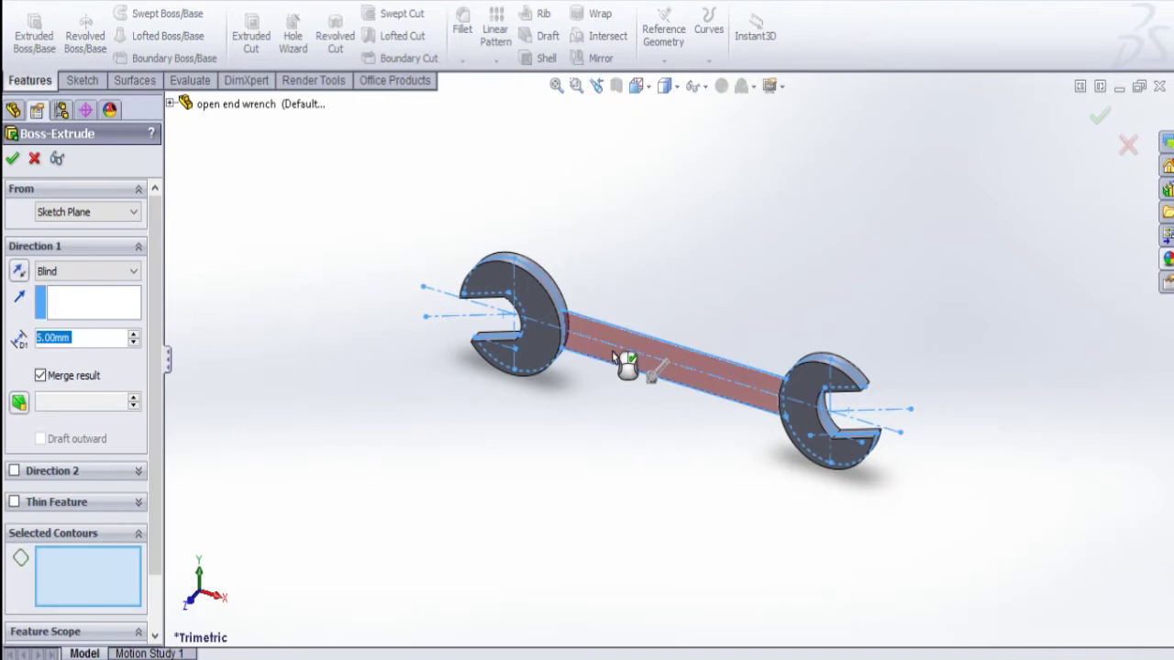
pyautogui.click(614, 358)
pyautogui.click(134, 271)
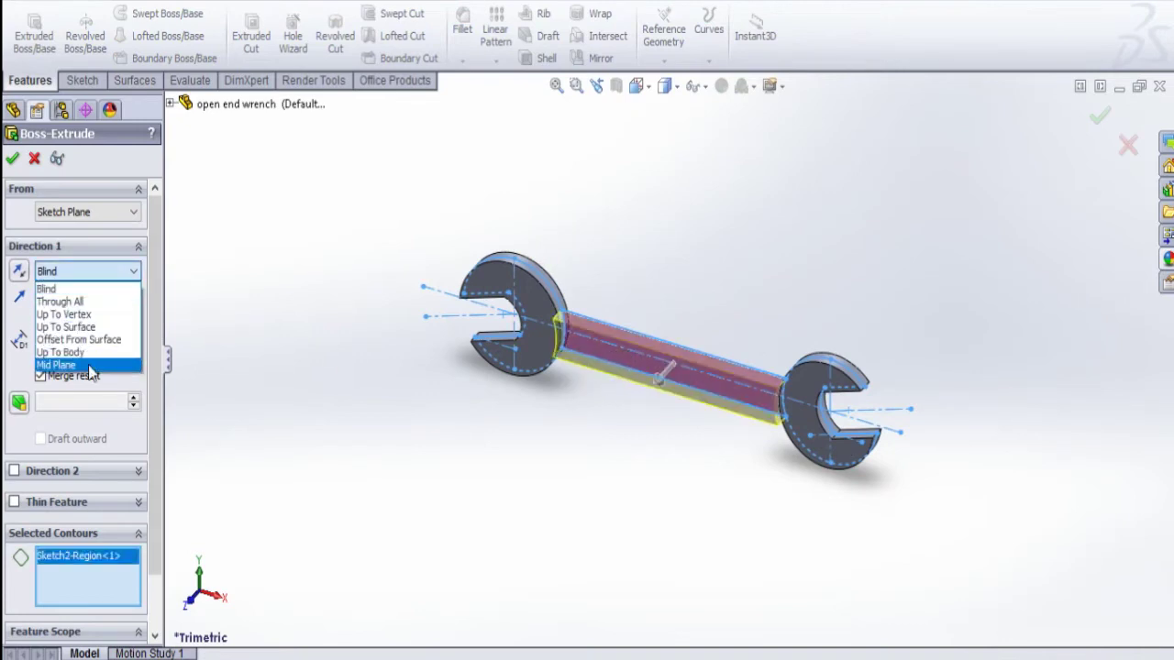
pyautogui.click(88, 365)
pyautogui.doubleClick(81, 340)
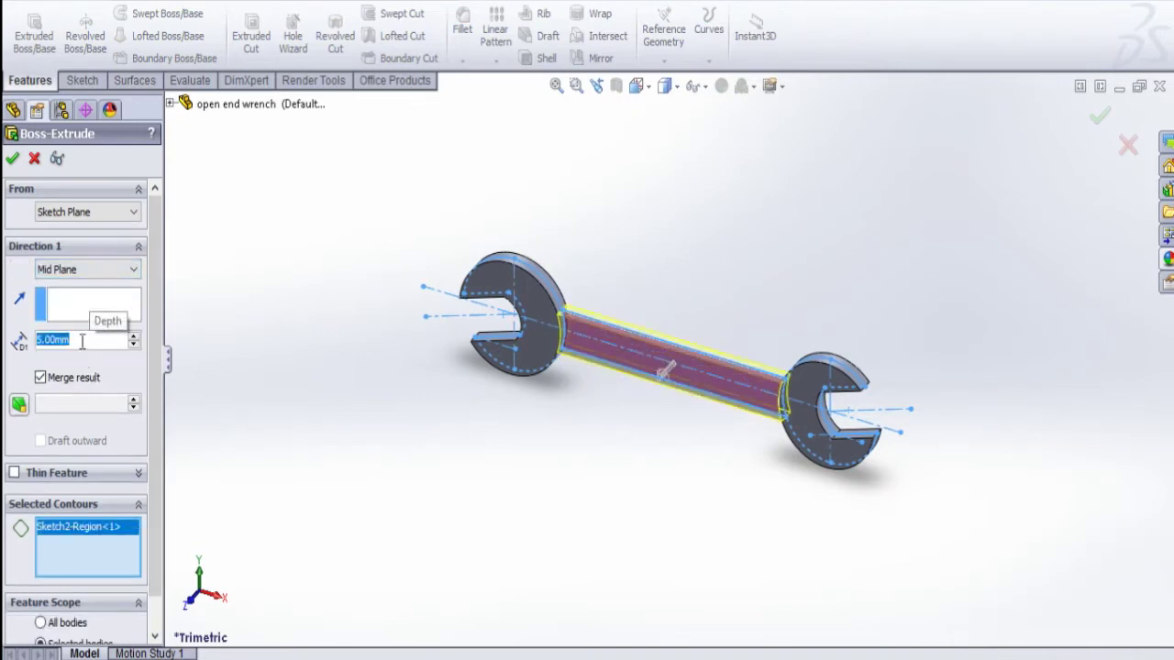
pyautogui.write('2.5')
pyautogui.press('Return')
pyautogui.click(12, 157)
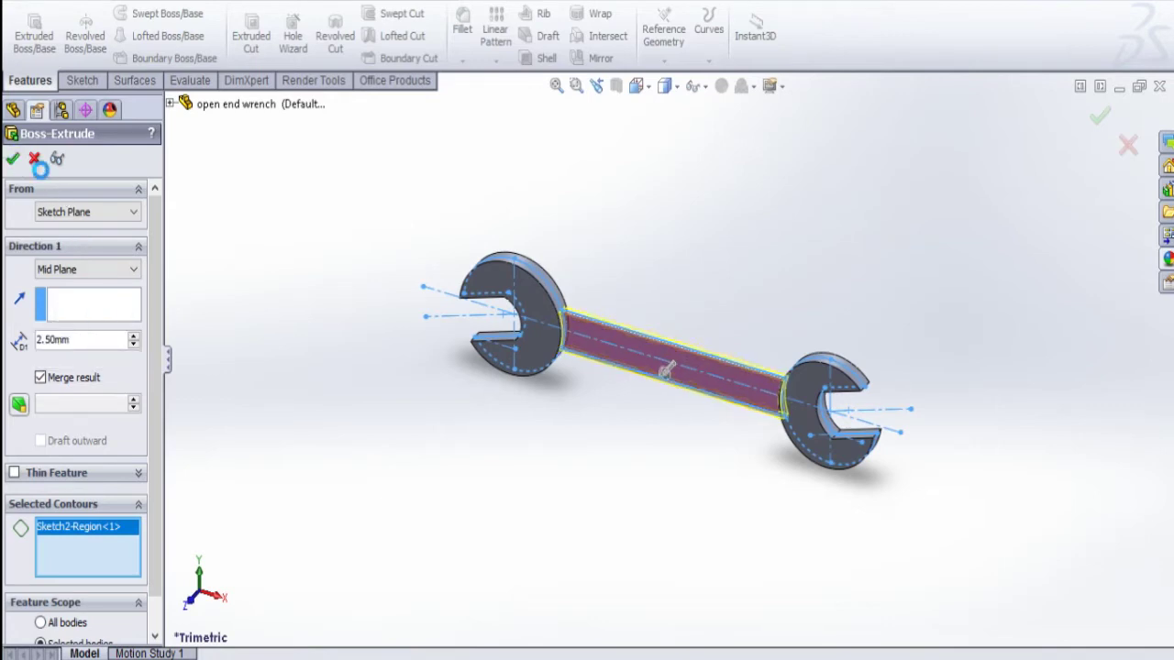
pyautogui.click(406, 338)
# - Fillet the two lower edges where the handle meets the heads with a constant radius of 47 mm
pyautogui.moveTo(668, 450); pyautogui.dragTo(399, 224, button='middle')
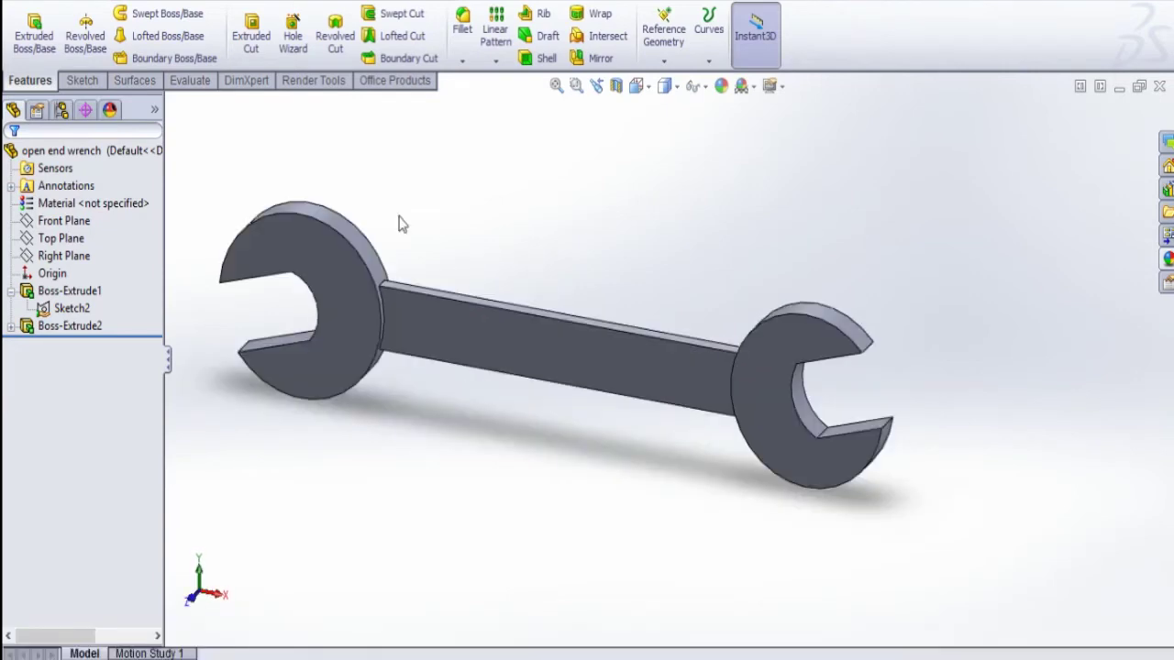
pyautogui.click(462, 23)
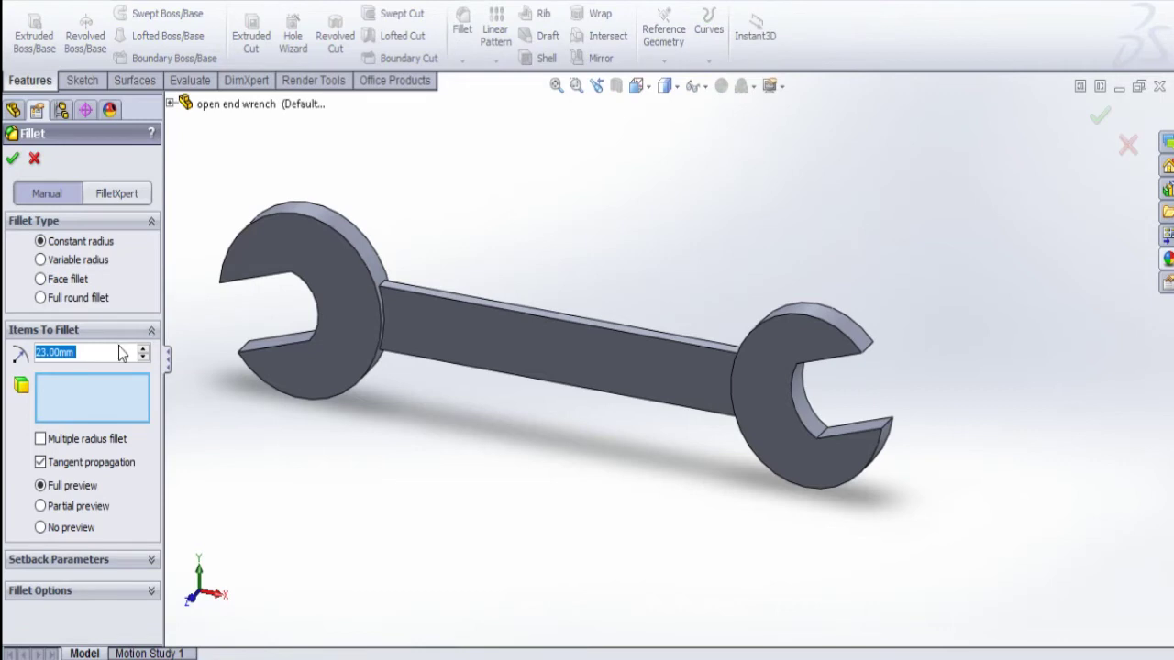
pyautogui.write('47')
pyautogui.press('Return')
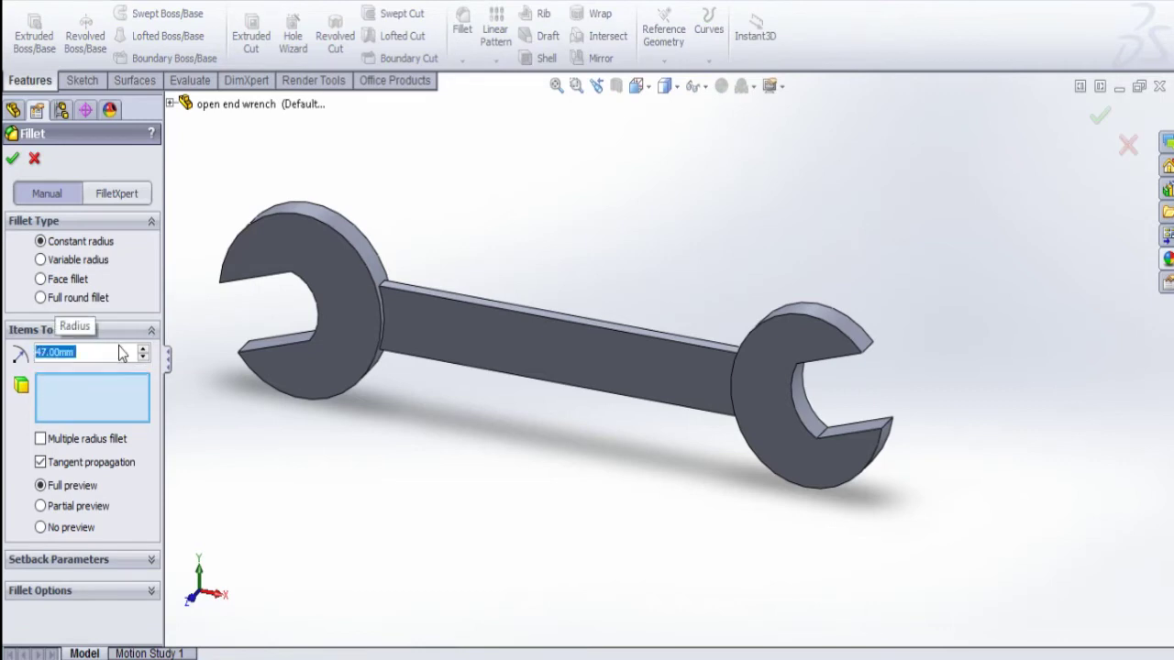
pyautogui.moveTo(426, 449); pyautogui.dragTo(393, 367, button='middle')
pyautogui.scroll(5, 459, 336)
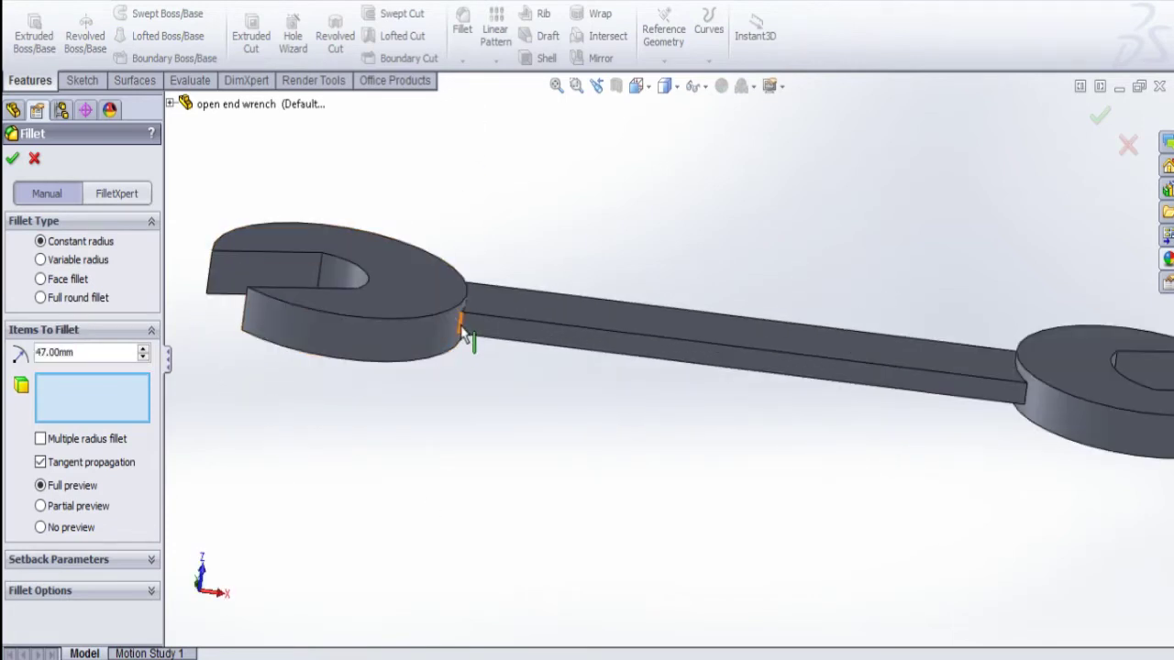
pyautogui.click(461, 326)
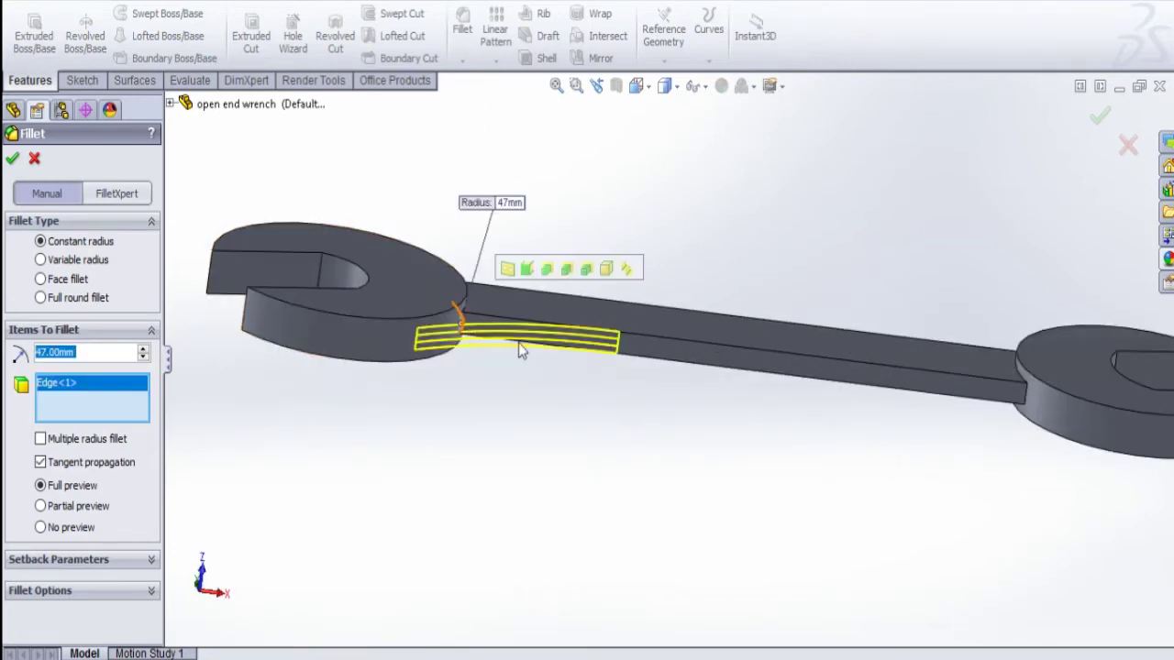
pyautogui.click(1030, 404)
pyautogui.moveTo(886, 471); pyautogui.dragTo(866, 630, button='middle')
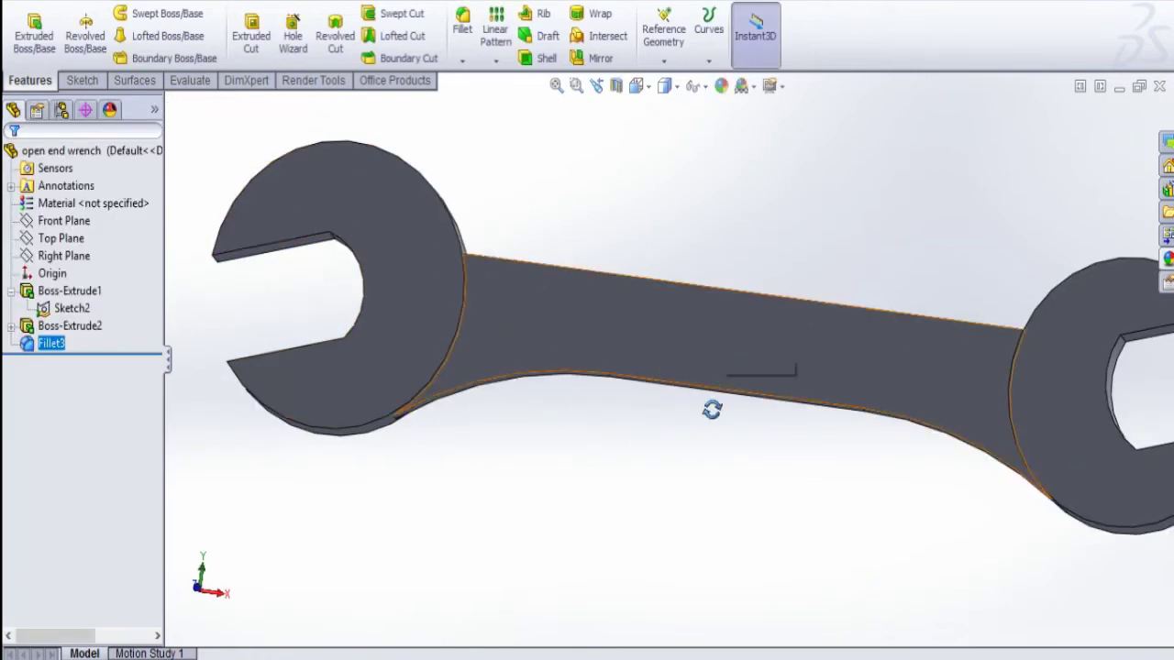
# - Fillet the two upper edges where the handle meets the heads with a constant radius of 23 mm
pyautogui.moveTo(715, 352); pyautogui.dragTo(697, 445, button='middle')
pyautogui.click(462, 26)
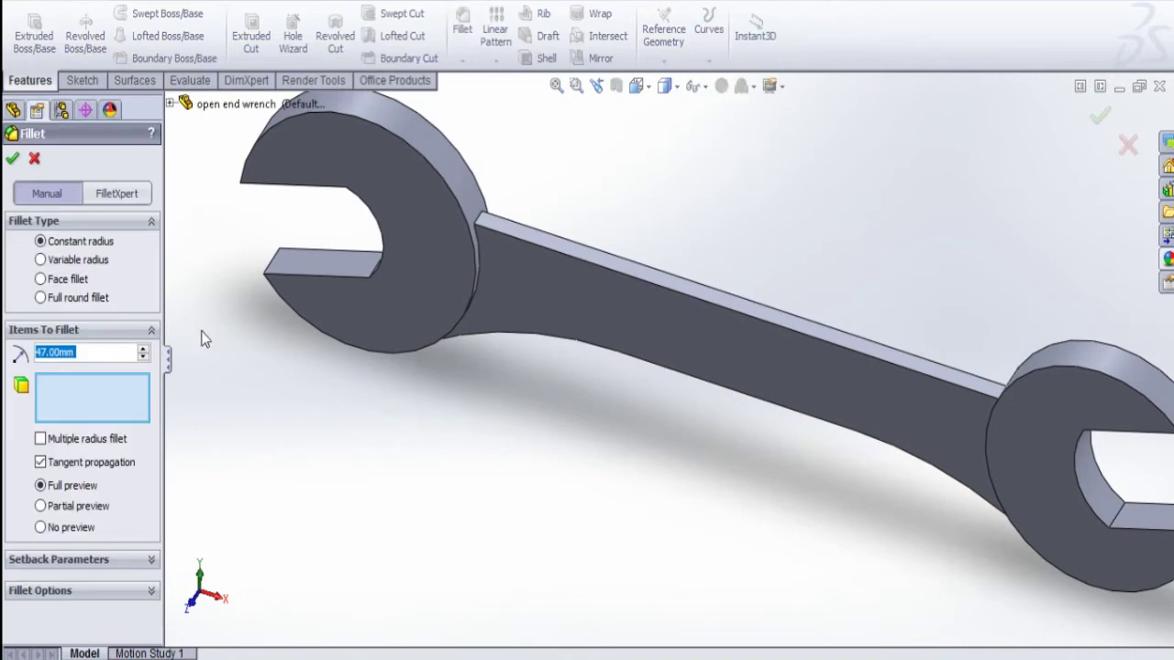
pyautogui.write('23')
pyautogui.press('Return')
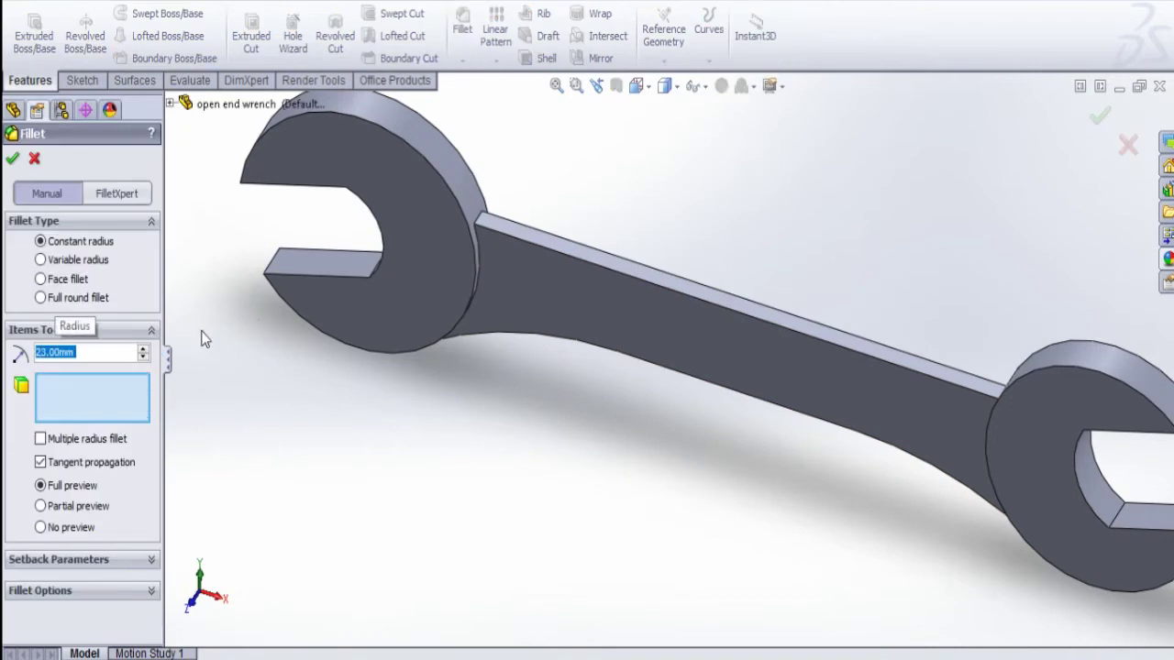
pyautogui.click(481, 224)
pyautogui.moveTo(1026, 455); pyautogui.dragTo(997, 351, button='middle')
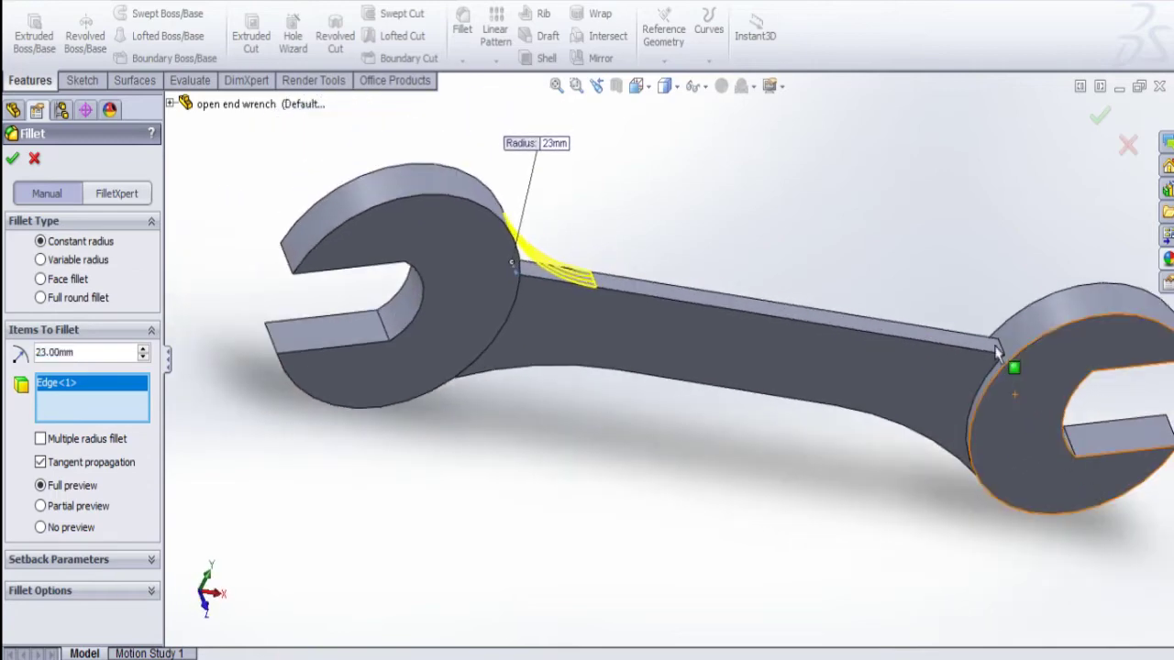
pyautogui.click(999, 352)
pyautogui.moveTo(886, 428); pyautogui.dragTo(785, 298, button='middle')
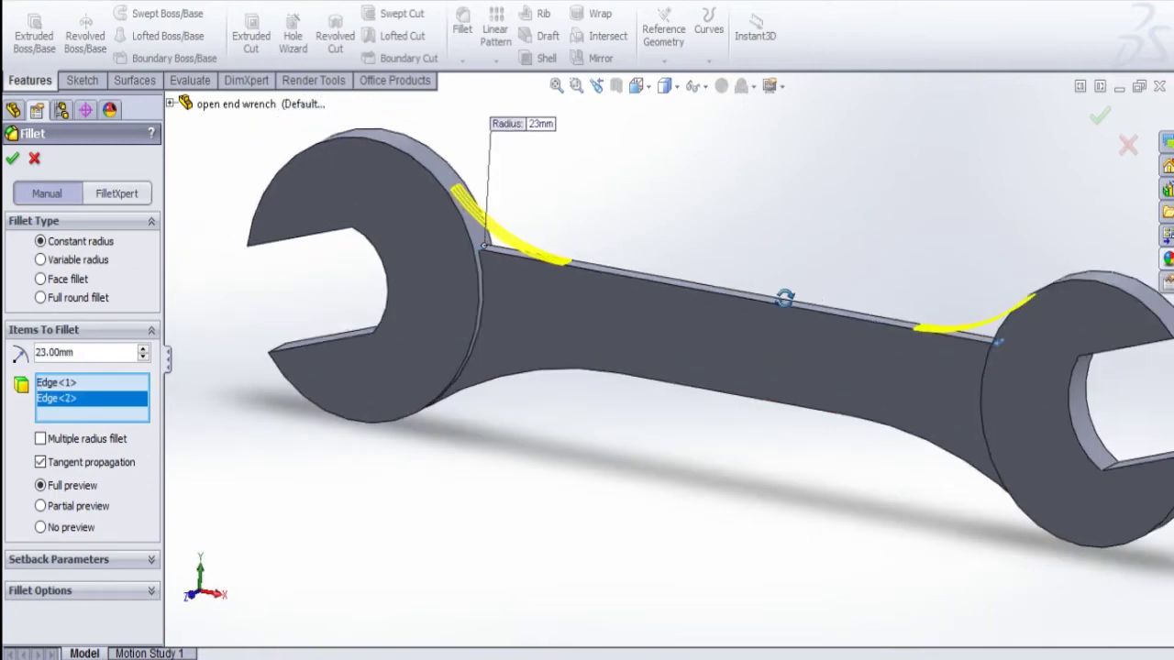
pyautogui.click(13, 158)
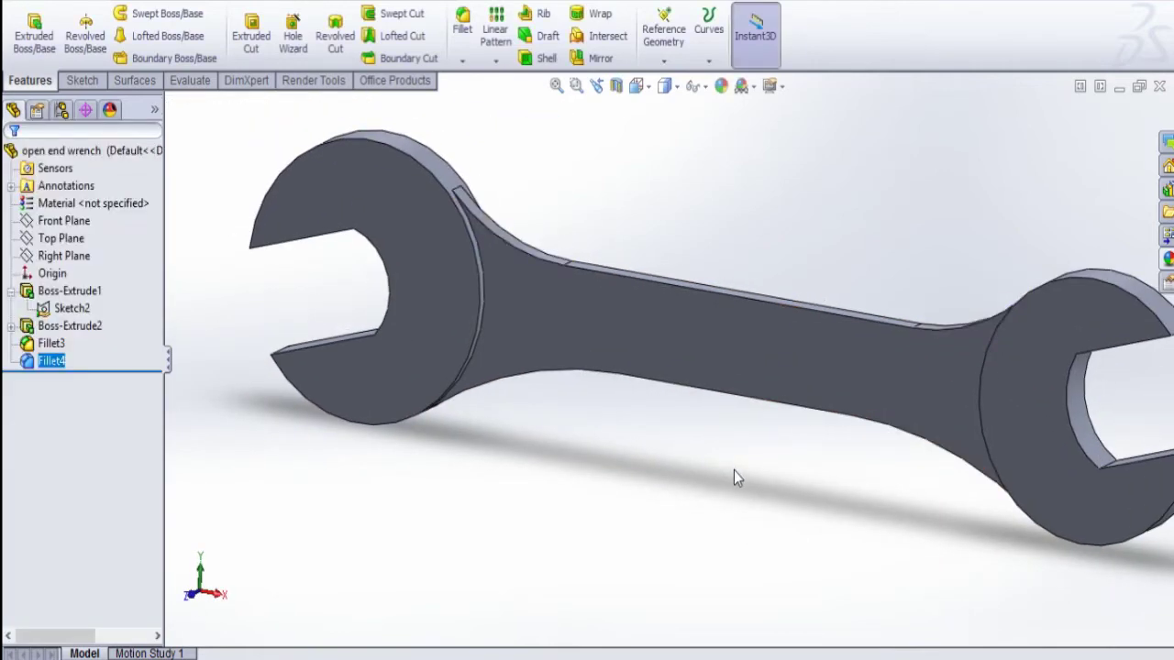
# - Start a sketch on the handle's flat face and convert the face's boundary edges into sketch entities
pyautogui.scroll(3, 733, 471)
pyautogui.moveTo(733, 471); pyautogui.dragTo(739, 254, button='middle')
pyautogui.click(711, 342)
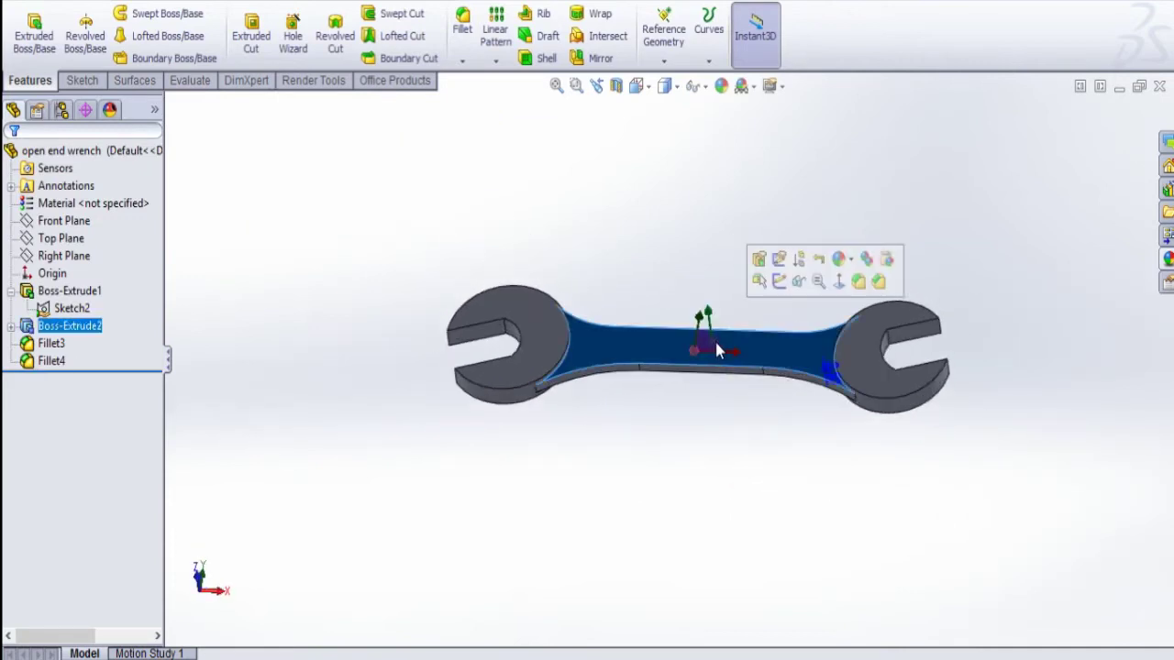
pyautogui.click(779, 281)
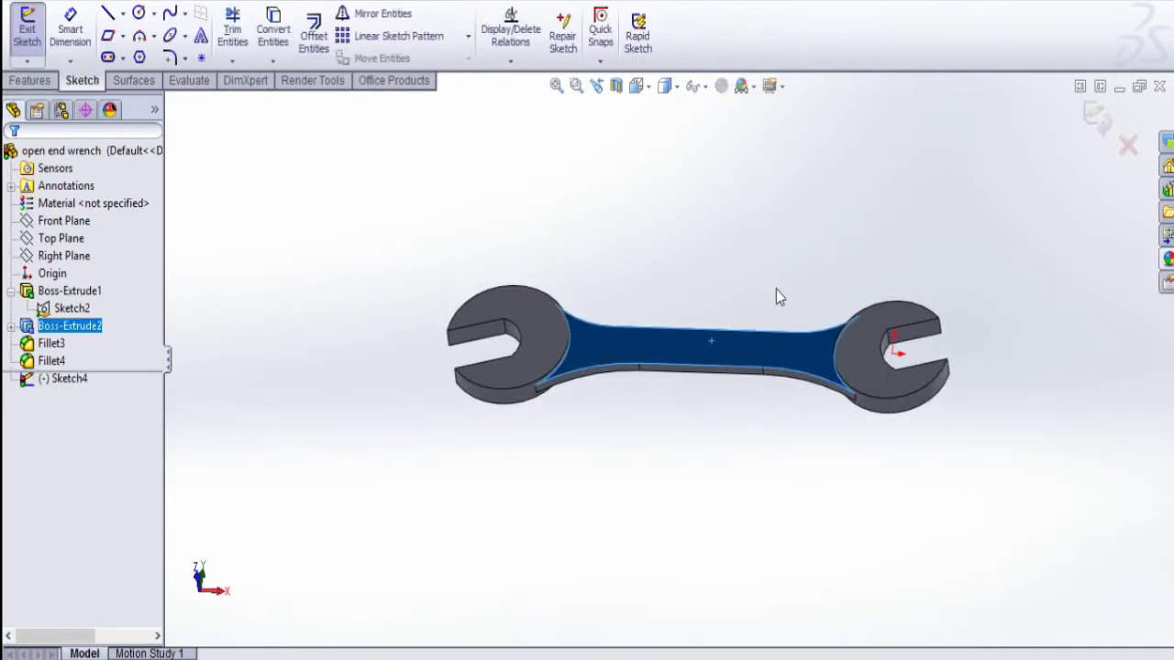
pyautogui.click(272, 37)
# - Offset the converted handle outline 3 mm inward as a chain, with bi-directional offset and dimensions enabled
pyautogui.moveTo(778, 358)
pyautogui.mouseDown(button='middle')
pyautogui.moveTo(742, 348)
pyautogui.moveTo(746, 385)
pyautogui.mouseUp(button='middle')
pyautogui.click(305, 40)
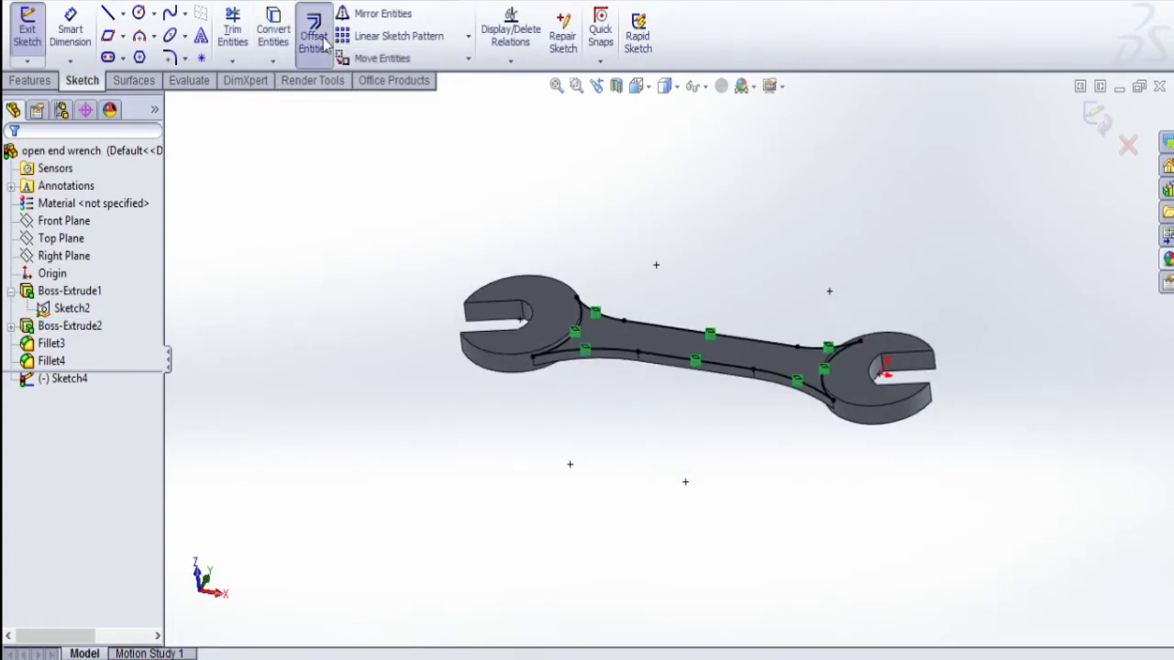
pyautogui.scroll(-3, 676, 291)
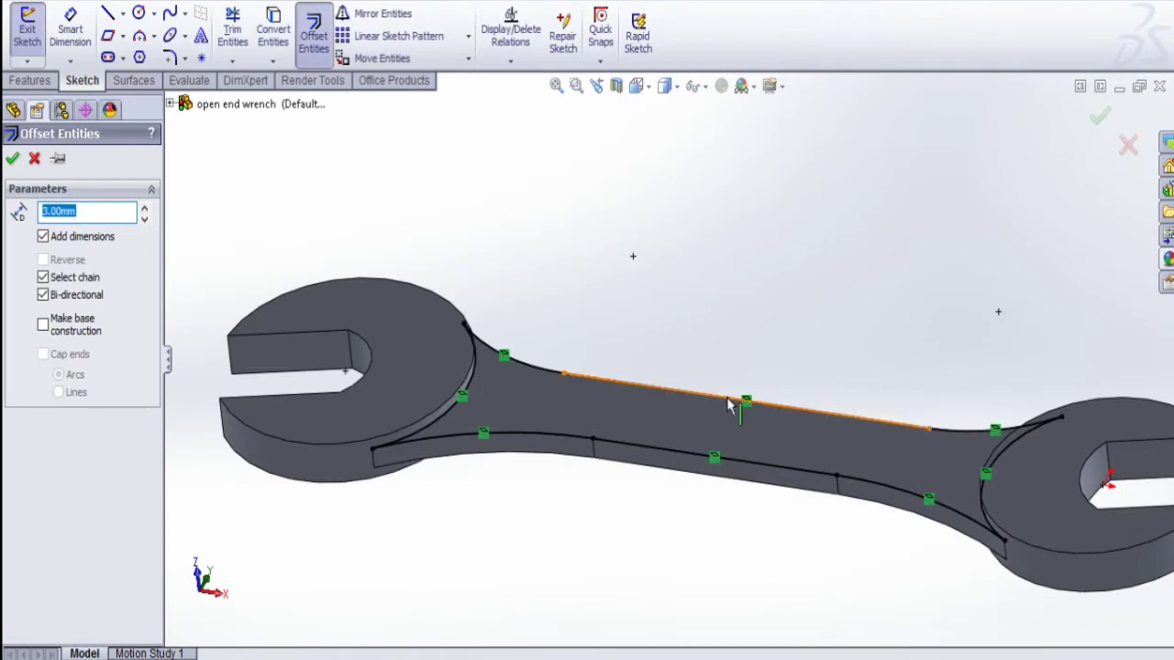
pyautogui.click(729, 406)
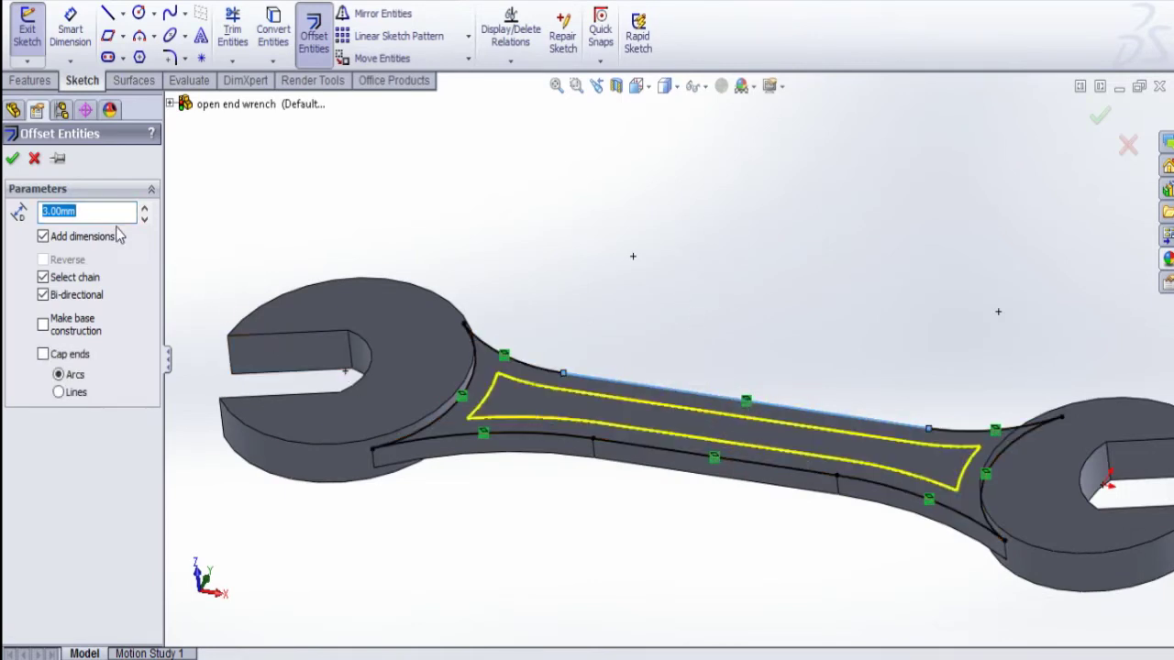
pyautogui.click(12, 159)
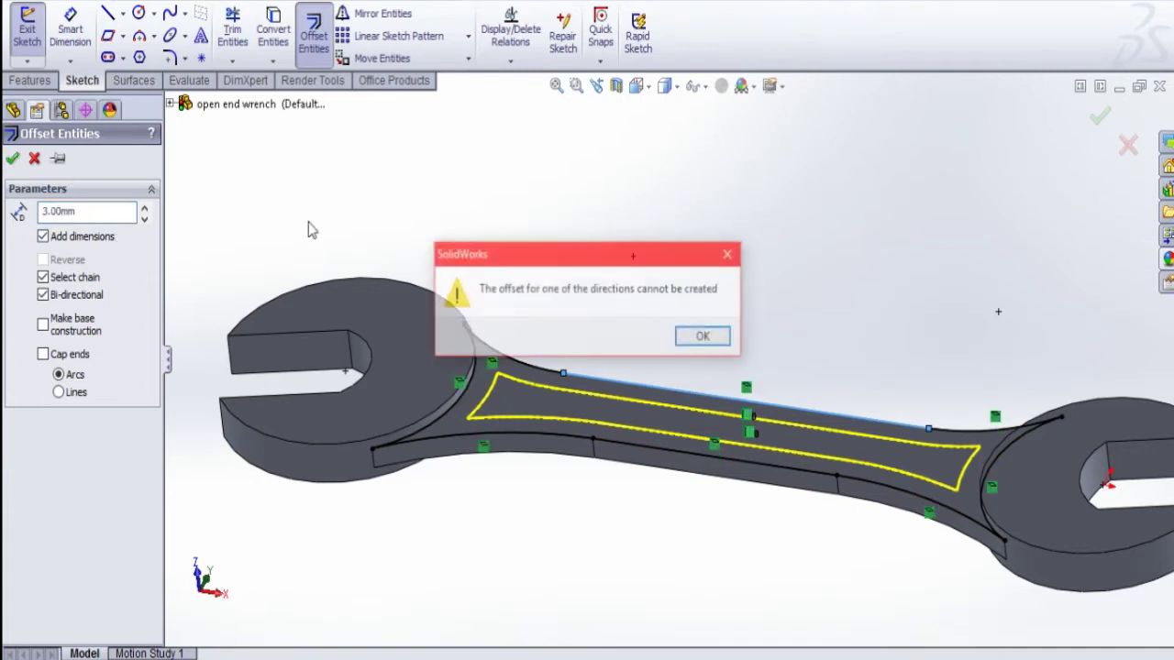
pyautogui.click(704, 339)
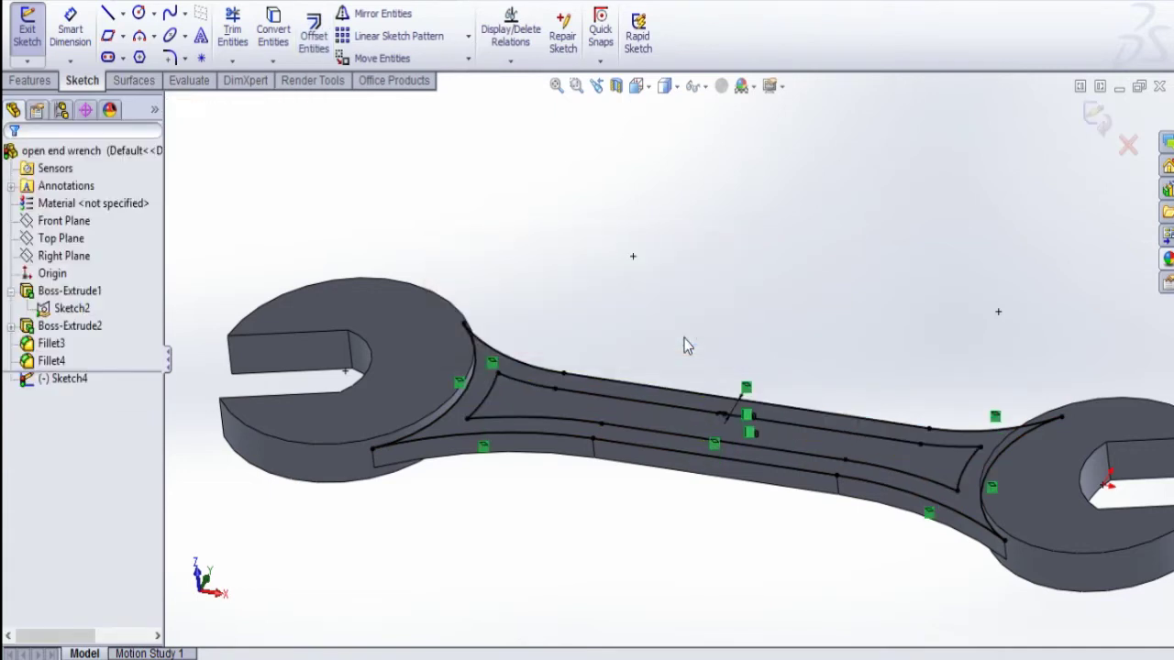
# - Cut the inner offset region of the handle sketch as a Blind Extruded Cut, 0.5 mm deep
pyautogui.click(30, 81)
pyautogui.click(251, 42)
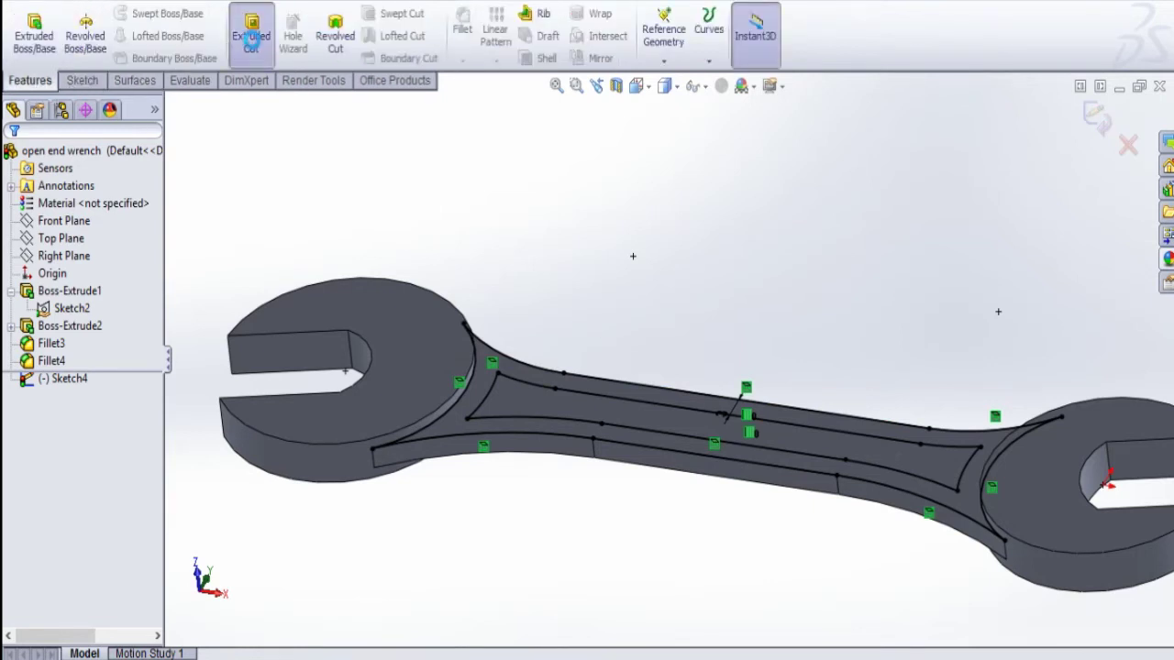
pyautogui.click(116, 535)
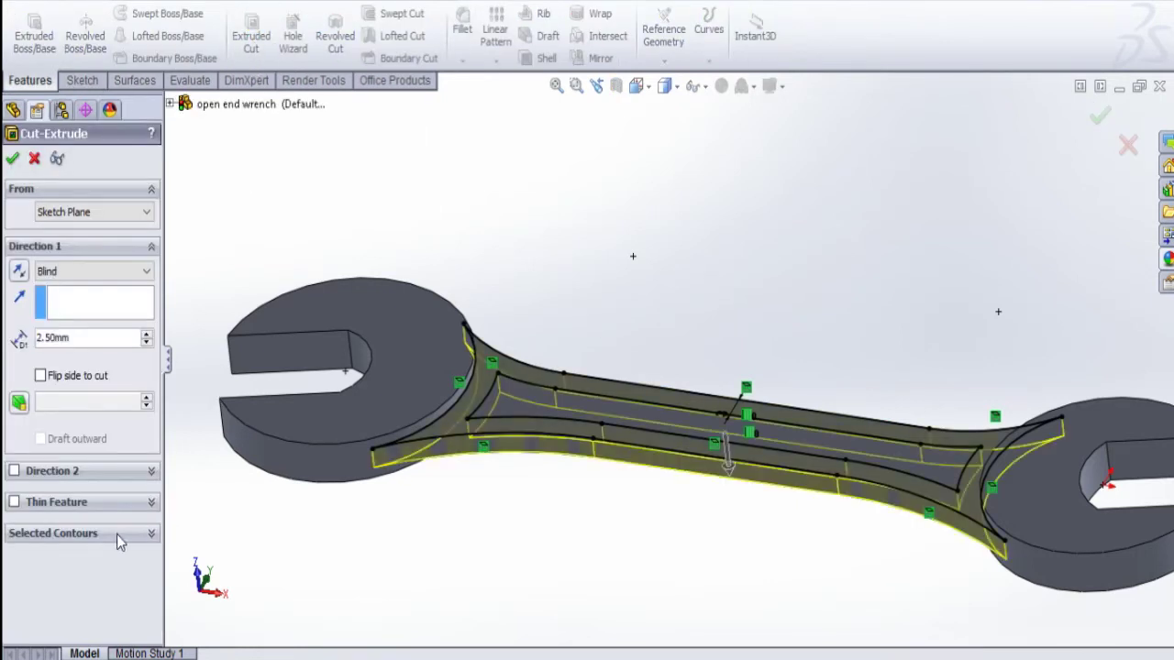
pyautogui.click(676, 427)
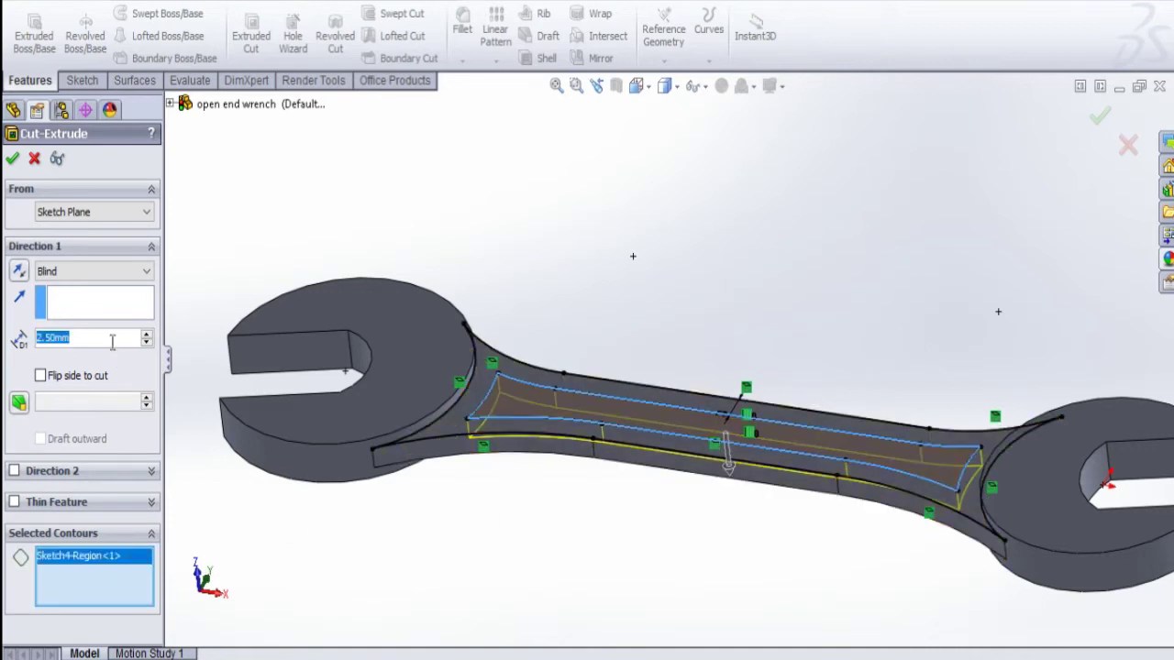
pyautogui.write('.5')
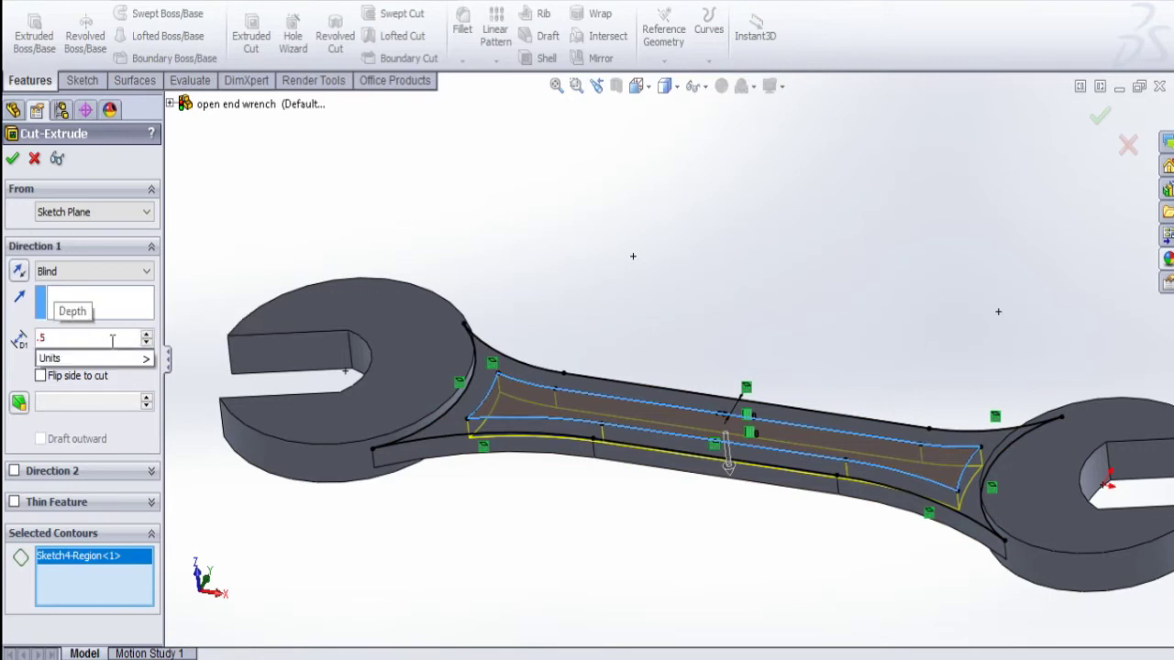
pyautogui.press('Return')
pyautogui.click(12, 160)
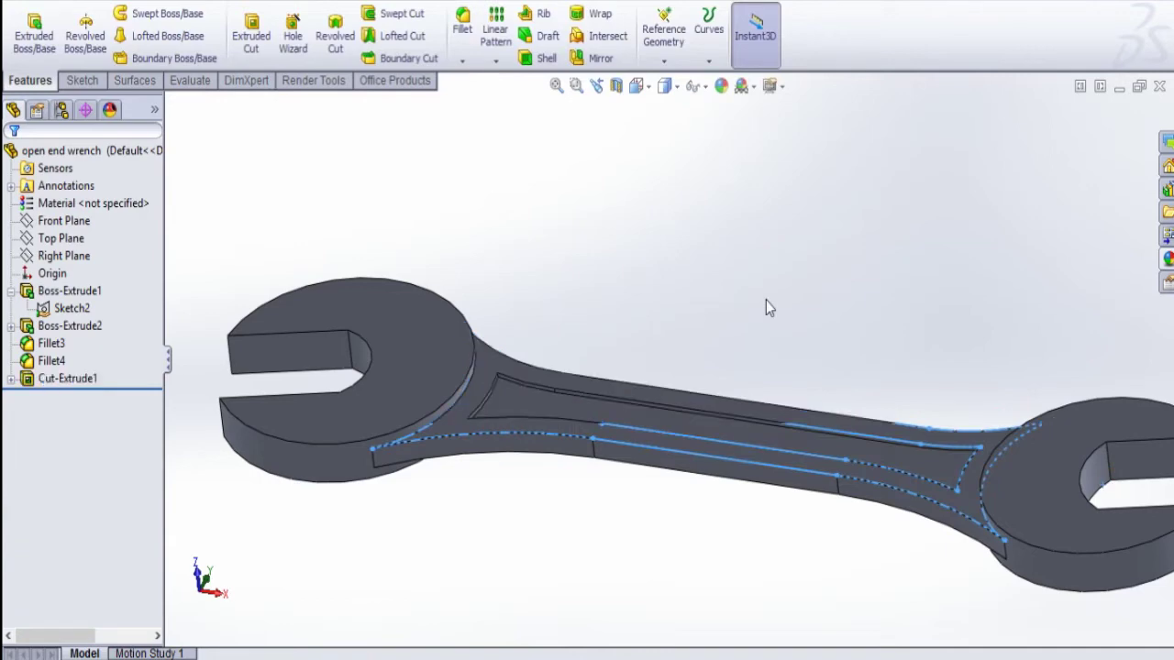
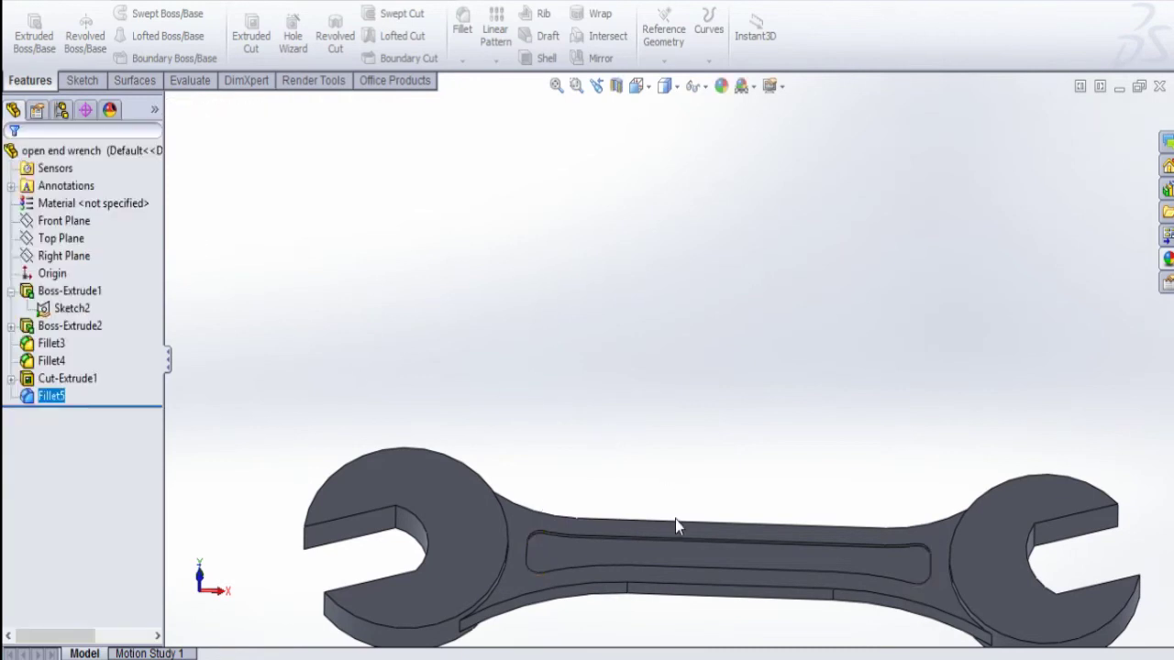
# - Mirror the handle's recess cut and its corner fillet about the Front Plane
pyautogui.moveTo(712, 591); pyautogui.dragTo(769, 590, button='middle')
pyautogui.click(77, 223)
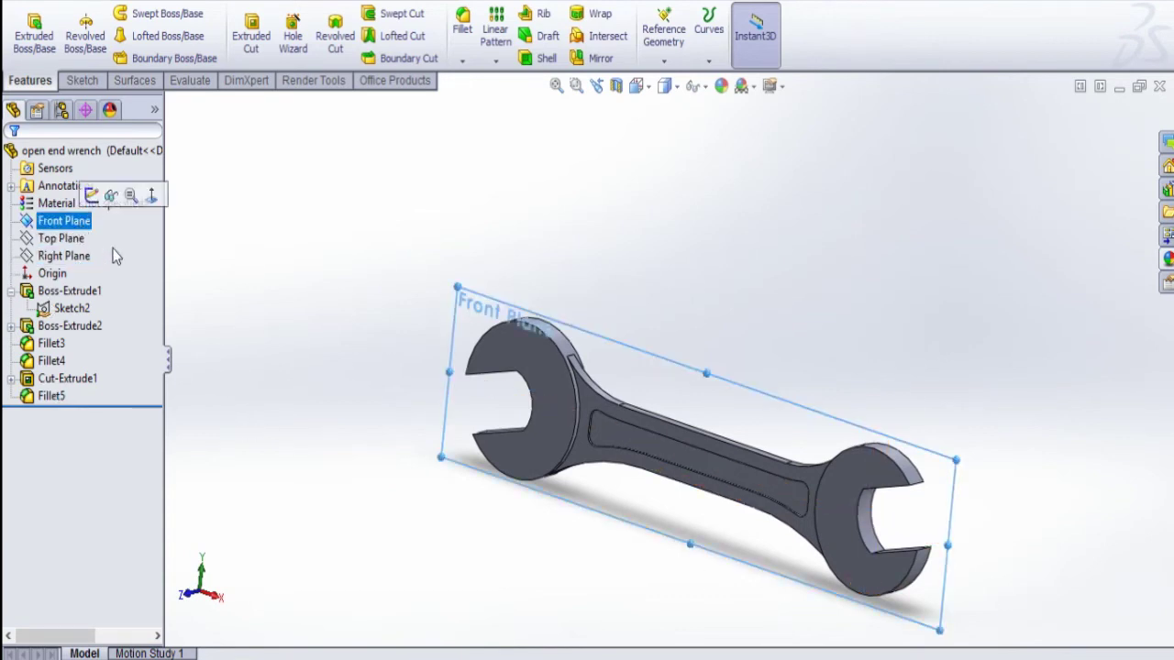
pyautogui.click(600, 59)
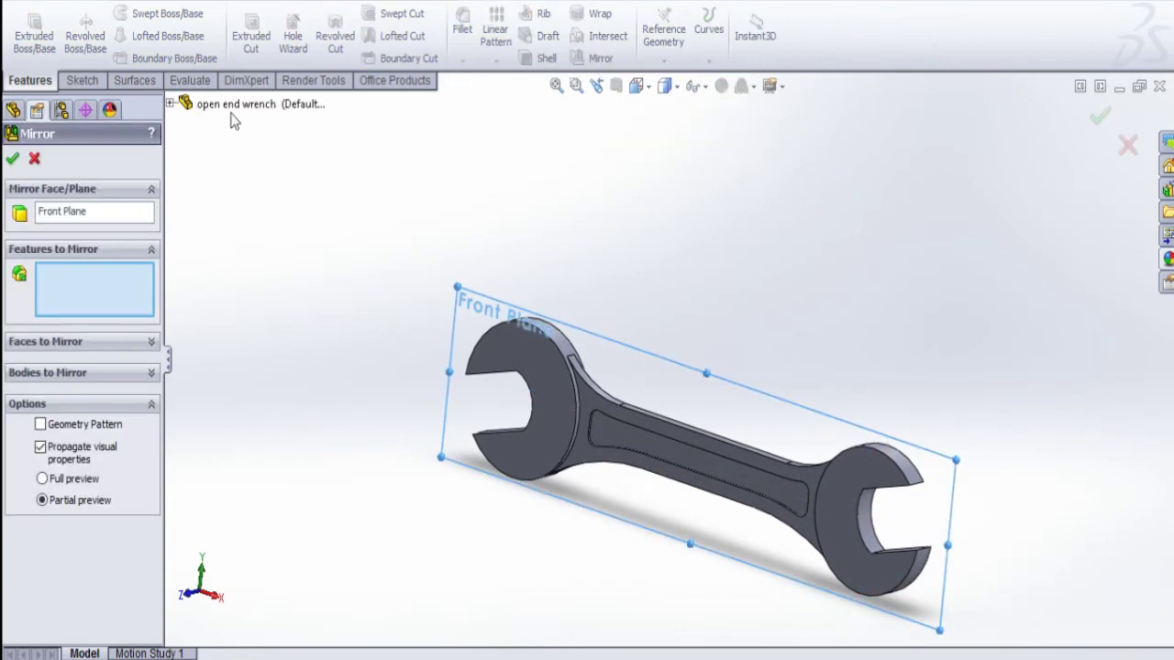
pyautogui.click(170, 105)
pyautogui.moveTo(535, 486)
pyautogui.mouseDown(button='middle')
pyautogui.moveTo(558, 545)
pyautogui.moveTo(453, 505)
pyautogui.moveTo(531, 500)
pyautogui.mouseUp(button='middle')
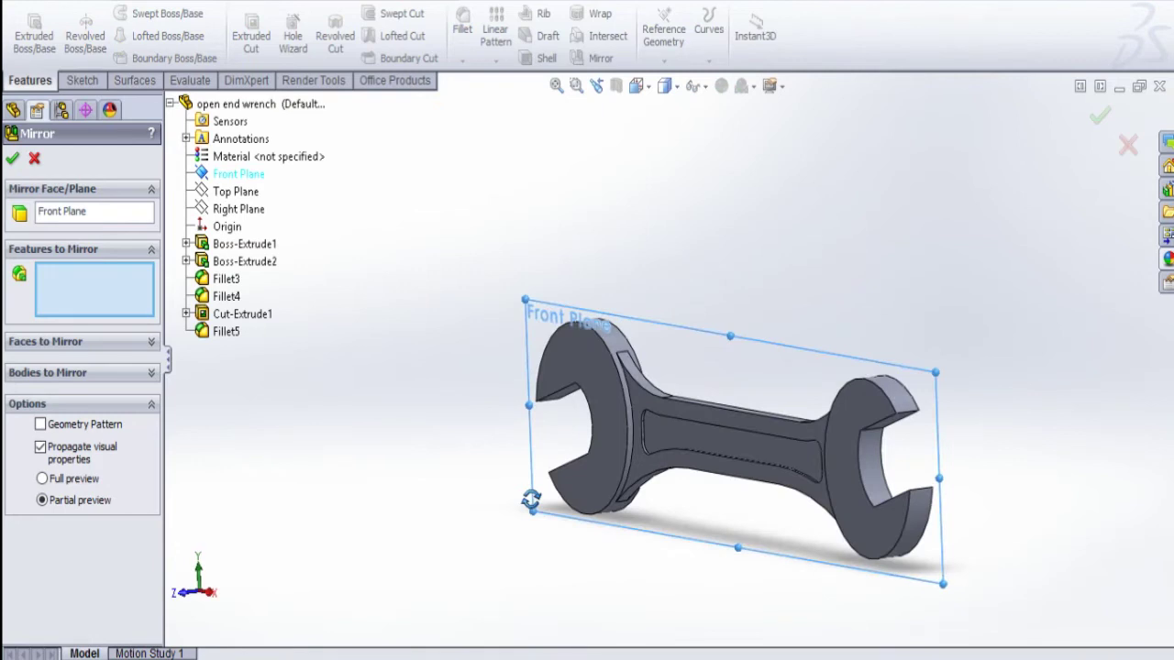
pyautogui.click(226, 332)
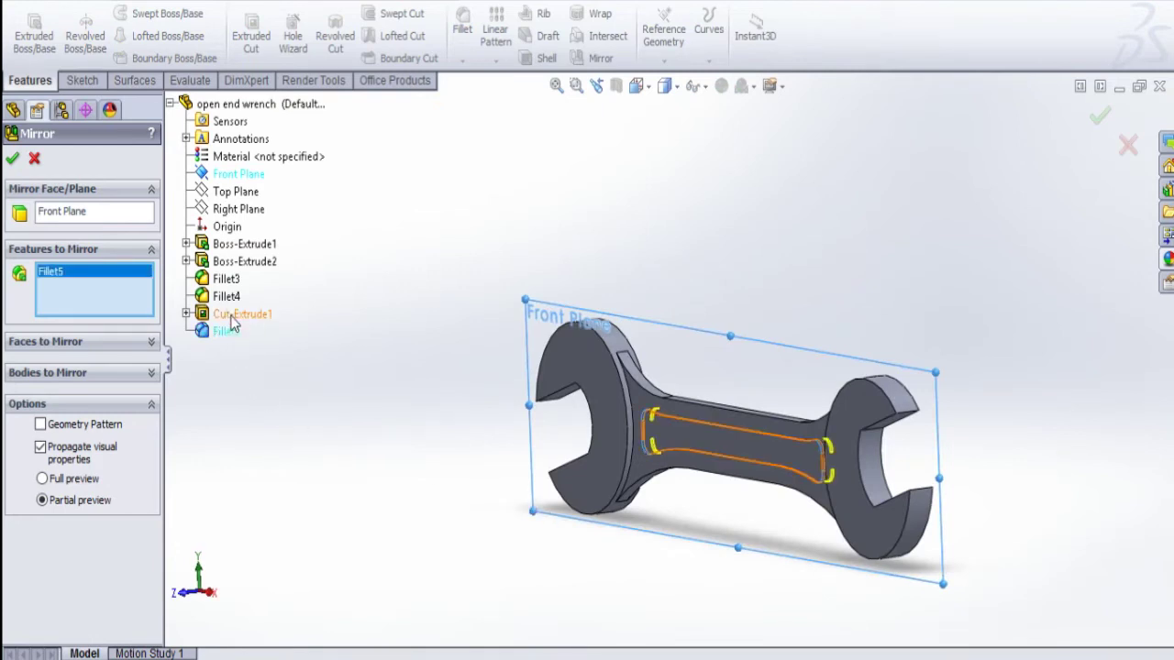
pyautogui.click(232, 315)
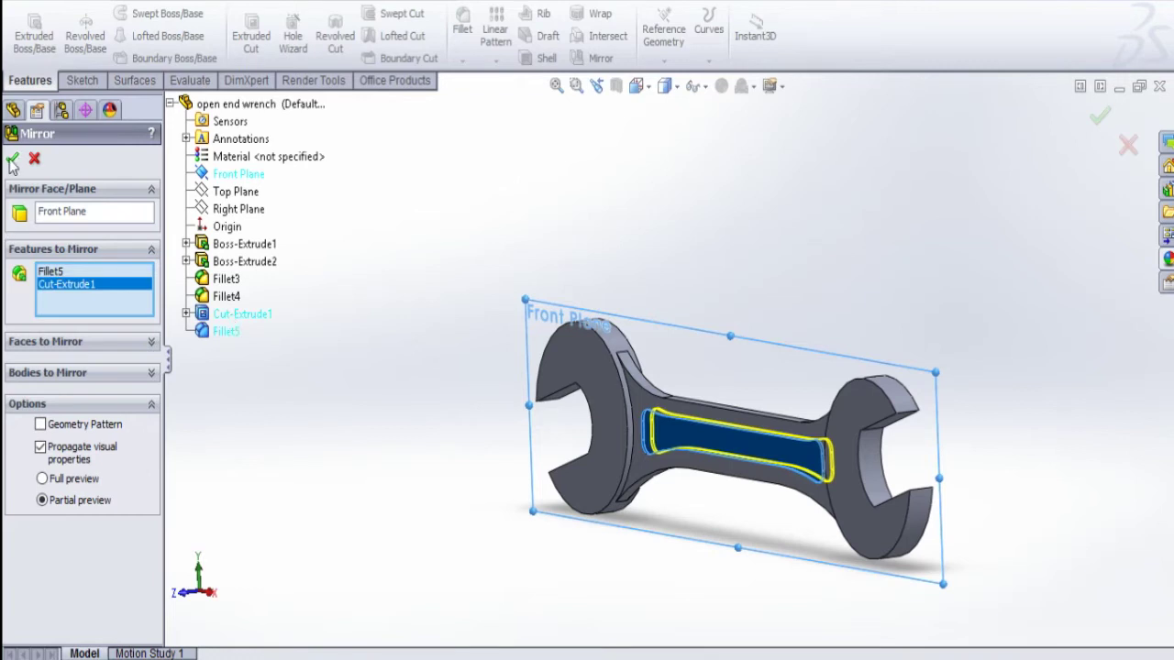
pyautogui.press('Return')
# - Set up a 0.3 mm constant radius fillet on one head's front face, both heads' outer rim edges and the handle's lower edges
pyautogui.moveTo(707, 537); pyautogui.dragTo(777, 556, button='middle')
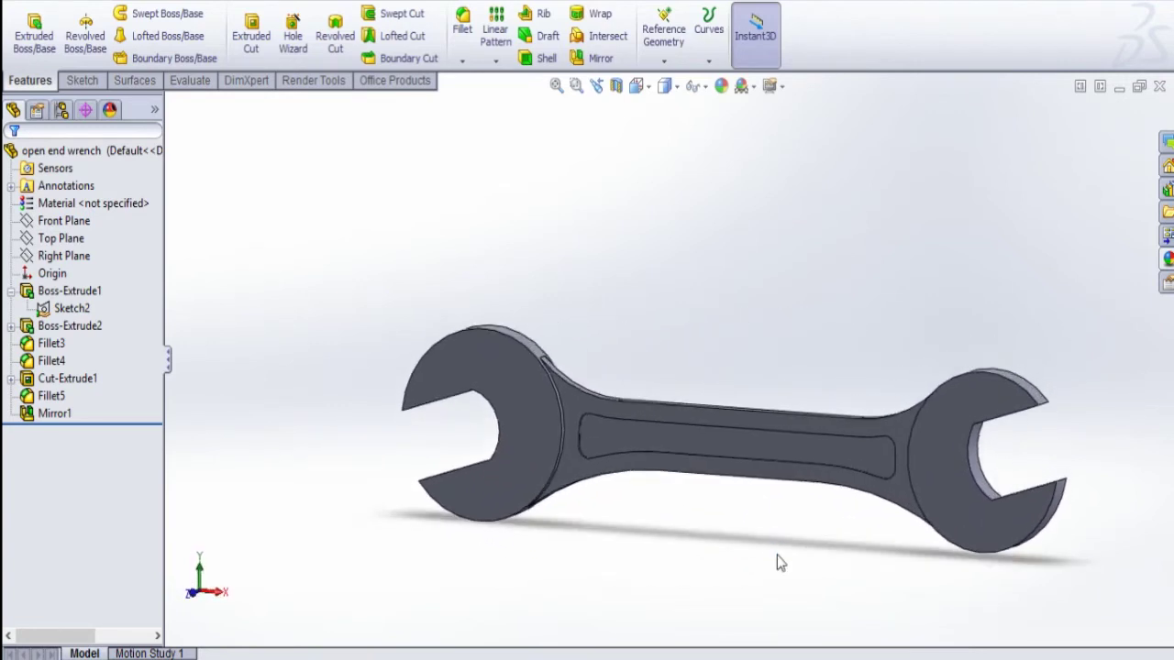
pyautogui.scroll(3, 777, 562)
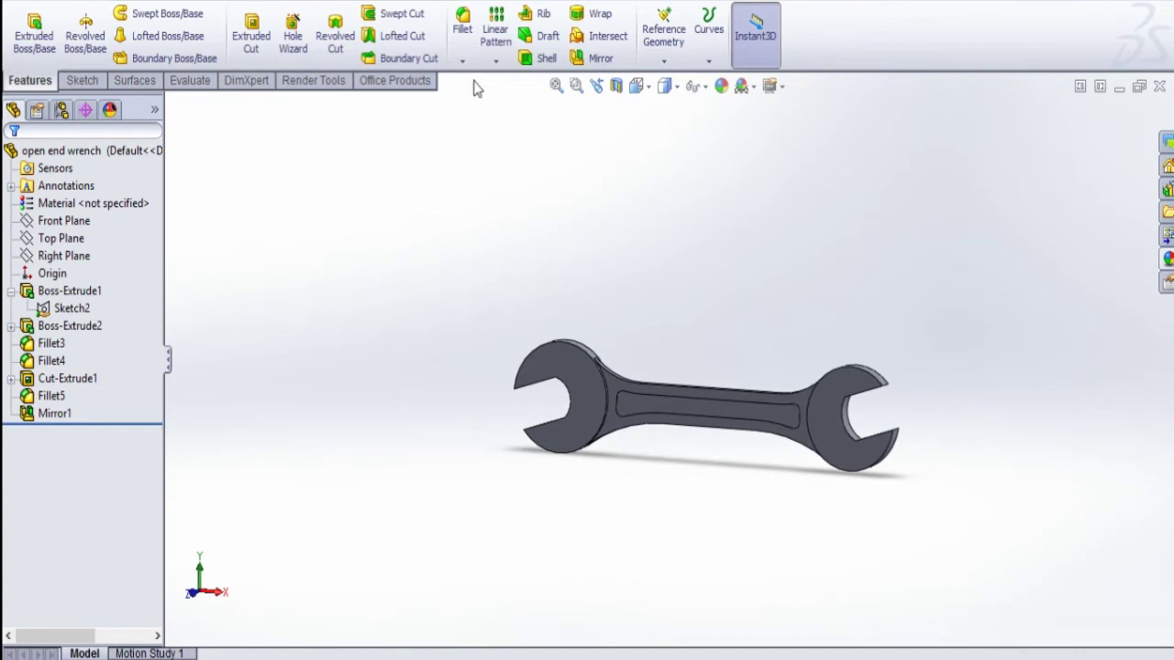
pyautogui.click(464, 27)
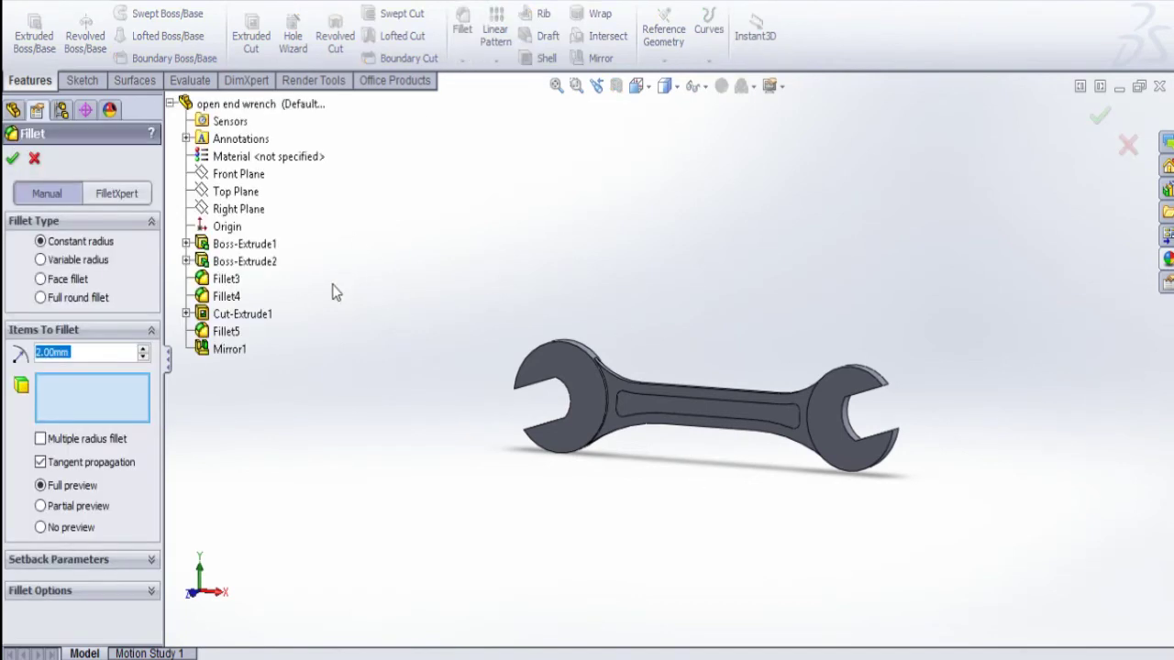
pyautogui.write('0.3')
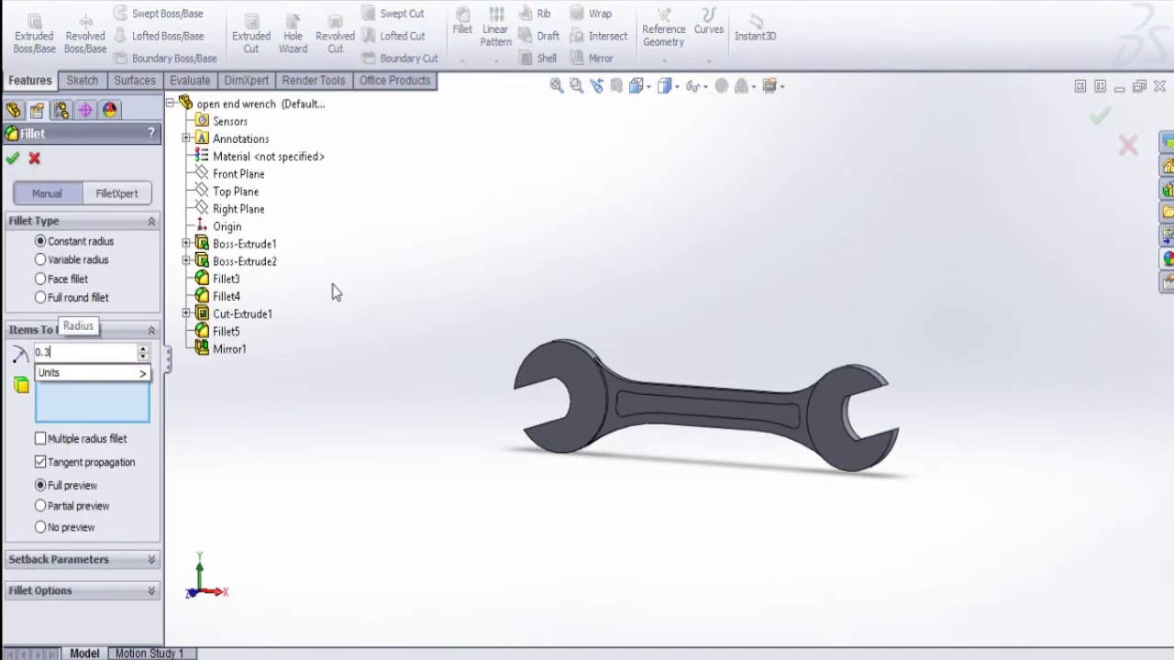
pyautogui.press('Return')
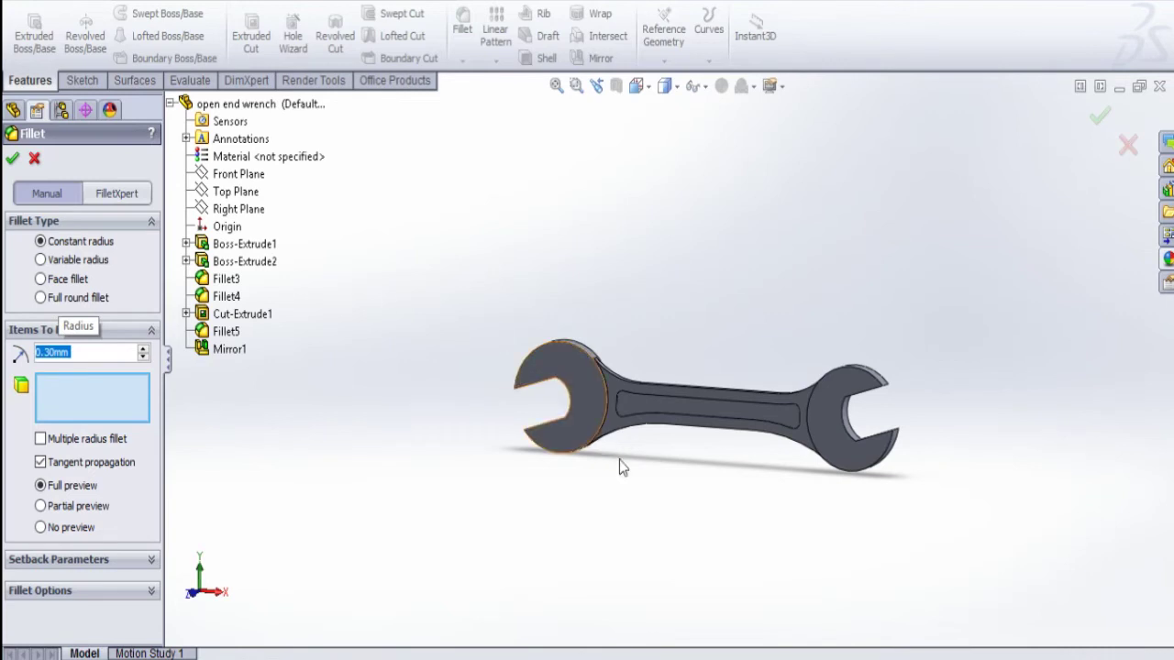
pyautogui.moveTo(644, 447); pyautogui.dragTo(686, 327, button='middle')
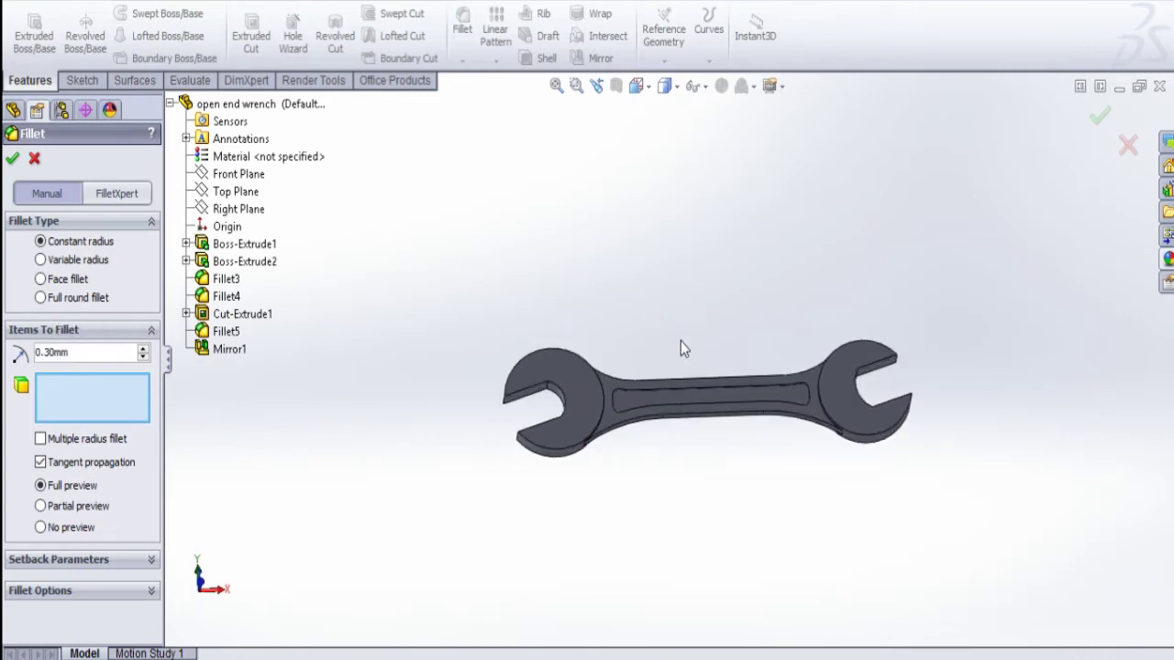
pyautogui.scroll(-3, 594, 471)
pyautogui.click(566, 405)
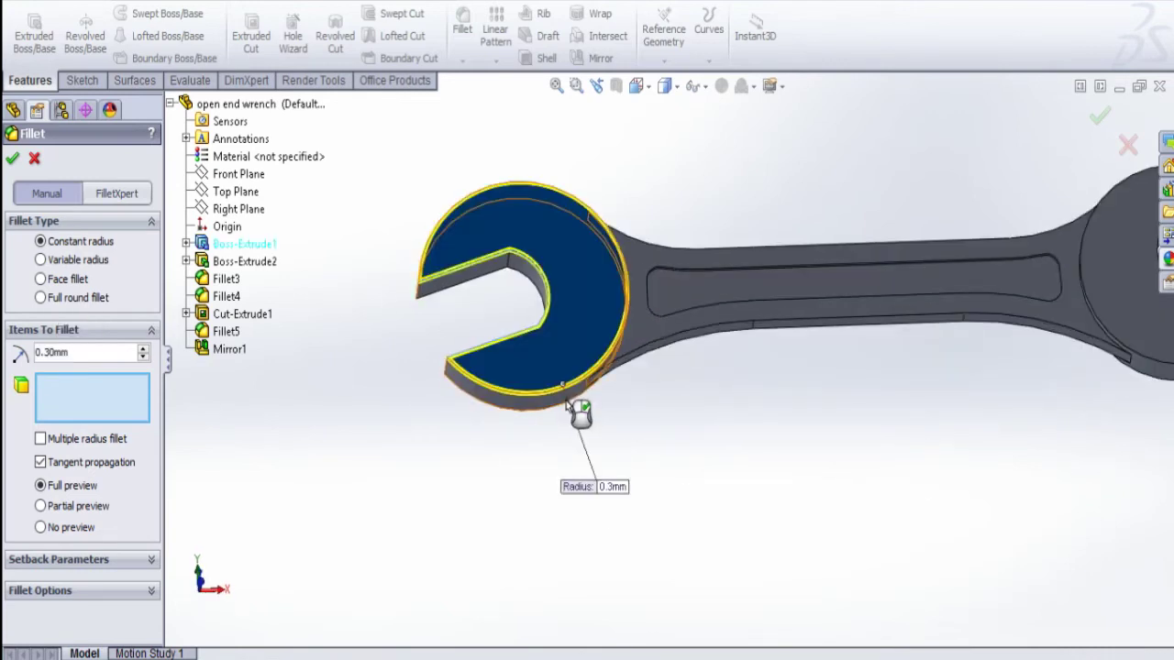
pyautogui.click(565, 407)
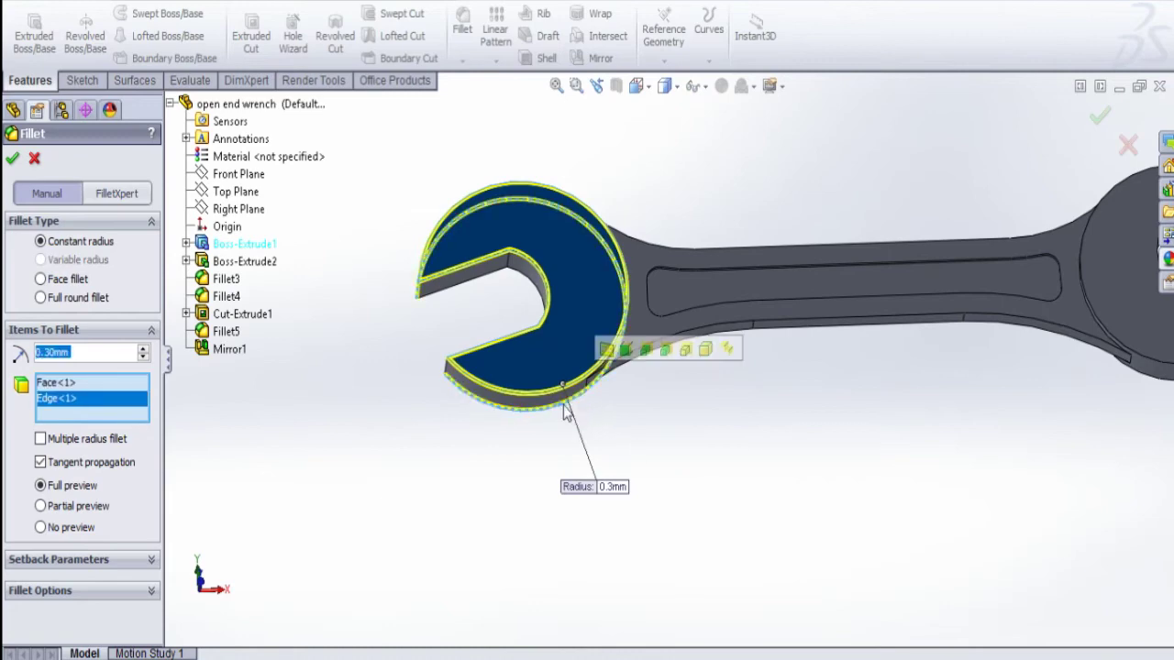
pyautogui.click(787, 326)
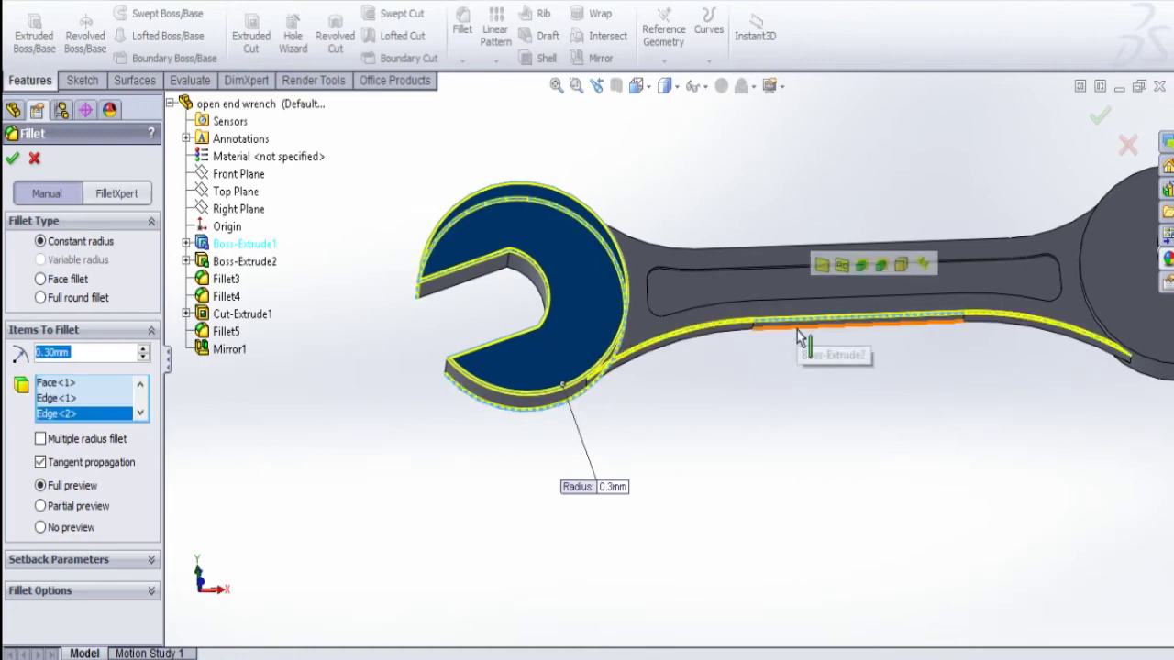
pyautogui.scroll(2, 956, 348)
pyautogui.scroll(-3, 957, 348)
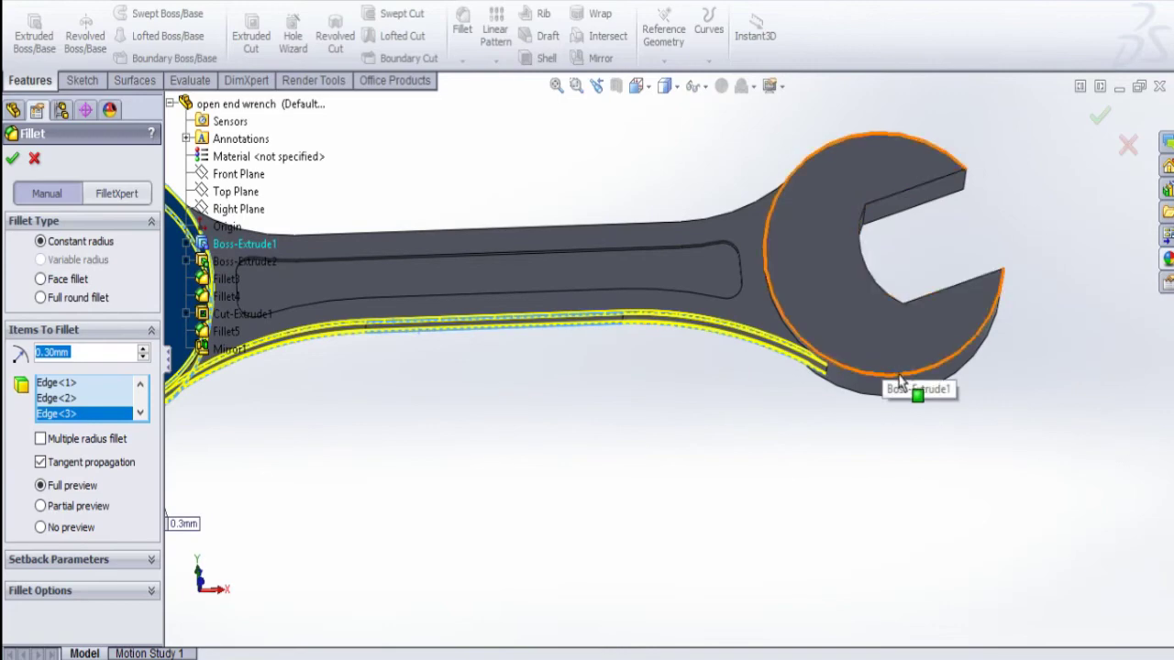
pyautogui.click(900, 379)
# - Add the handle's two upper long edges to the 0.3 mm fillet and apply it
pyautogui.moveTo(862, 301); pyautogui.dragTo(703, 498, button='middle')
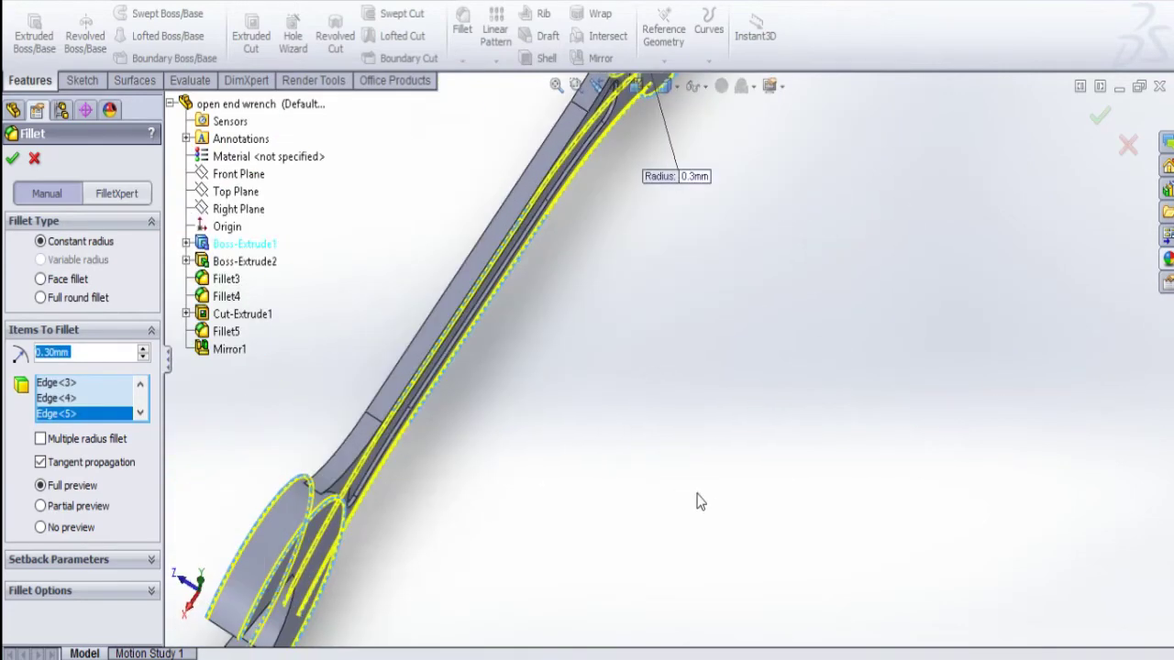
pyautogui.click(421, 329)
pyautogui.moveTo(448, 339); pyautogui.dragTo(385, 154, button='middle')
pyautogui.moveTo(417, 317); pyautogui.dragTo(565, 365, button='middle')
pyautogui.click(561, 381)
pyautogui.scroll(5, 558, 375)
pyautogui.moveTo(557, 374); pyautogui.dragTo(595, 281, button='middle')
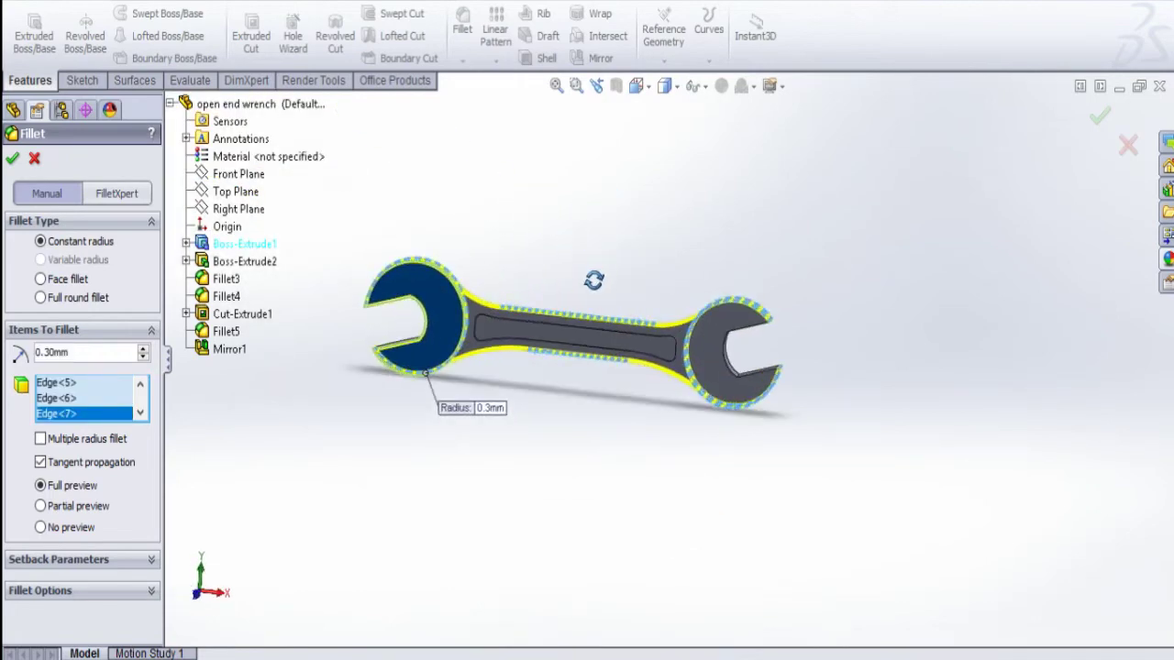
pyautogui.click(12, 160)
# - Assign the AISI 4340 Steel, normalized material to the wrench
pyautogui.moveTo(585, 337); pyautogui.dragTo(613, 330, button='middle')
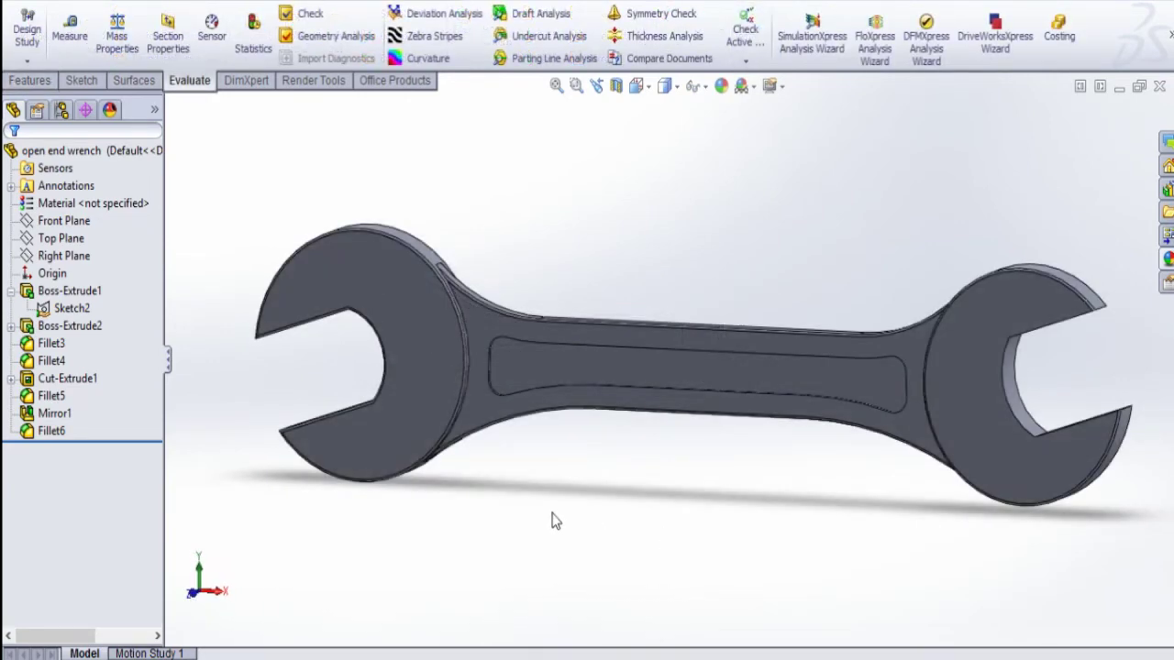
pyautogui.click(138, 209)
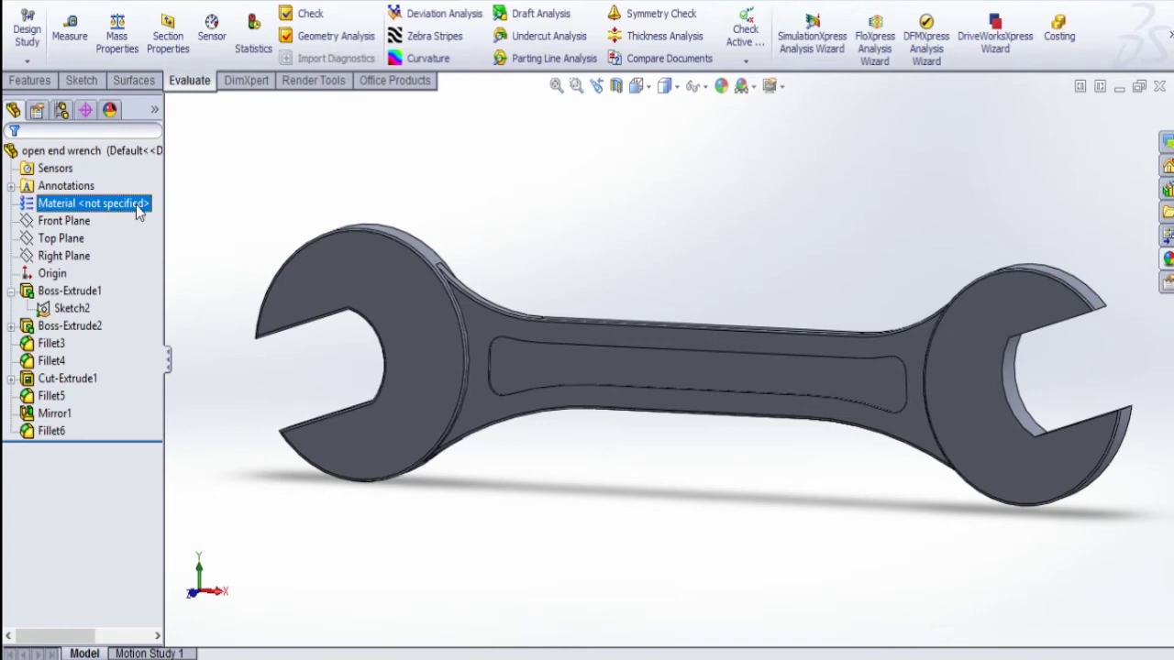
pyautogui.rightClick(135, 205)
pyautogui.click(173, 216)
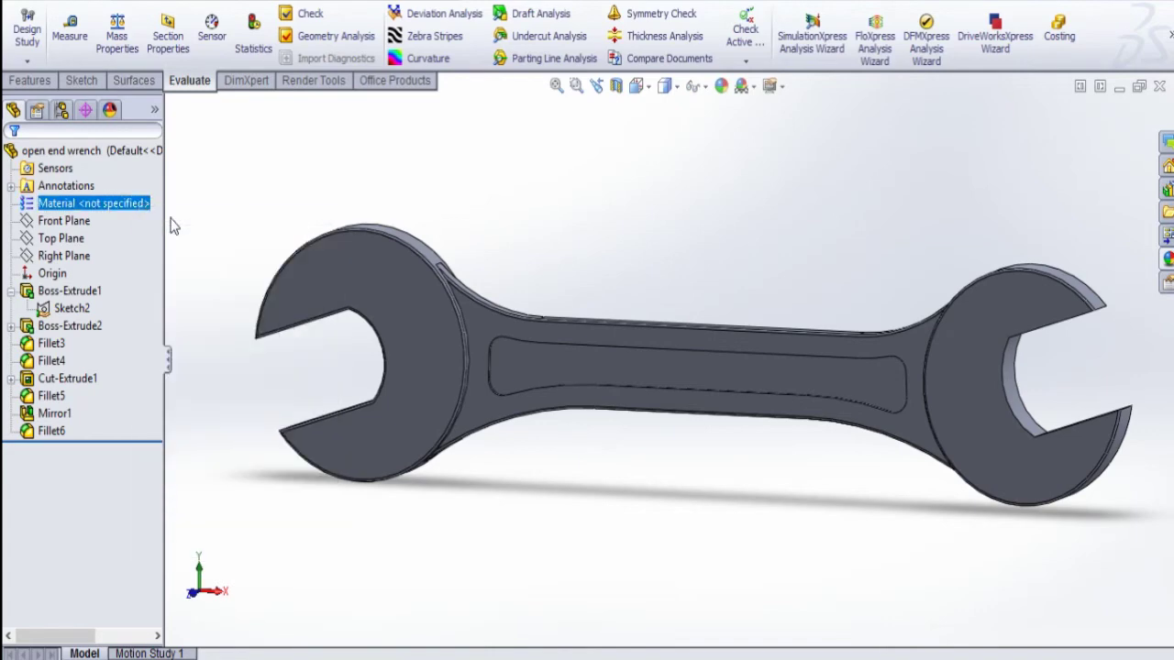
pyautogui.moveTo(508, 362); pyautogui.dragTo(507, 450)
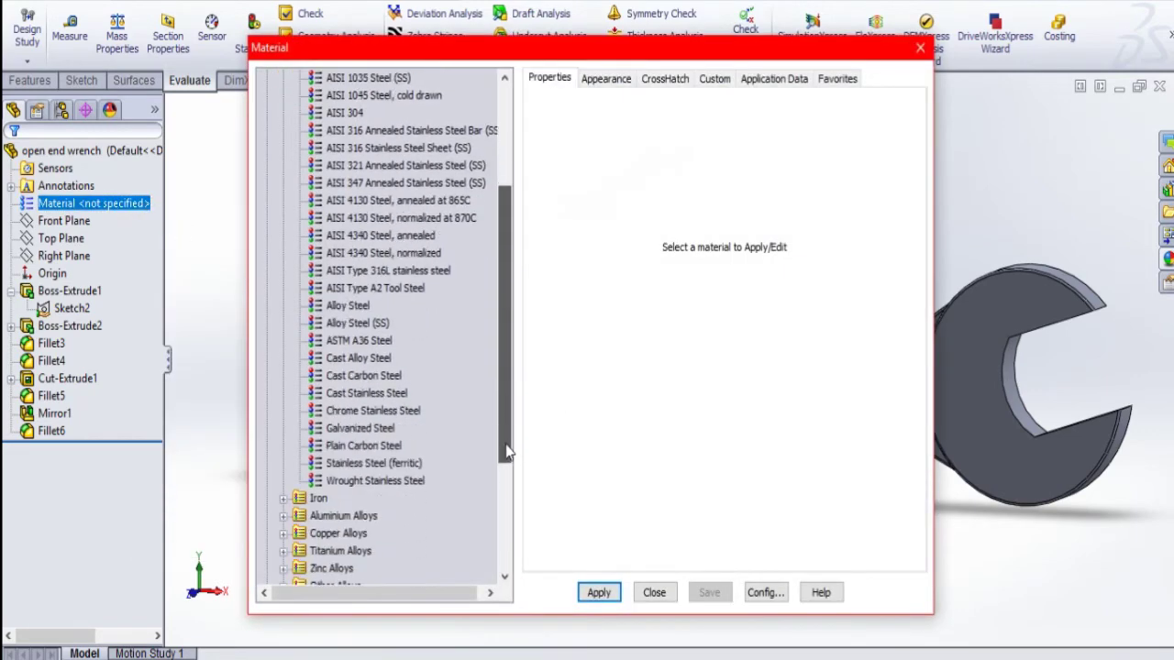
pyautogui.click(361, 257)
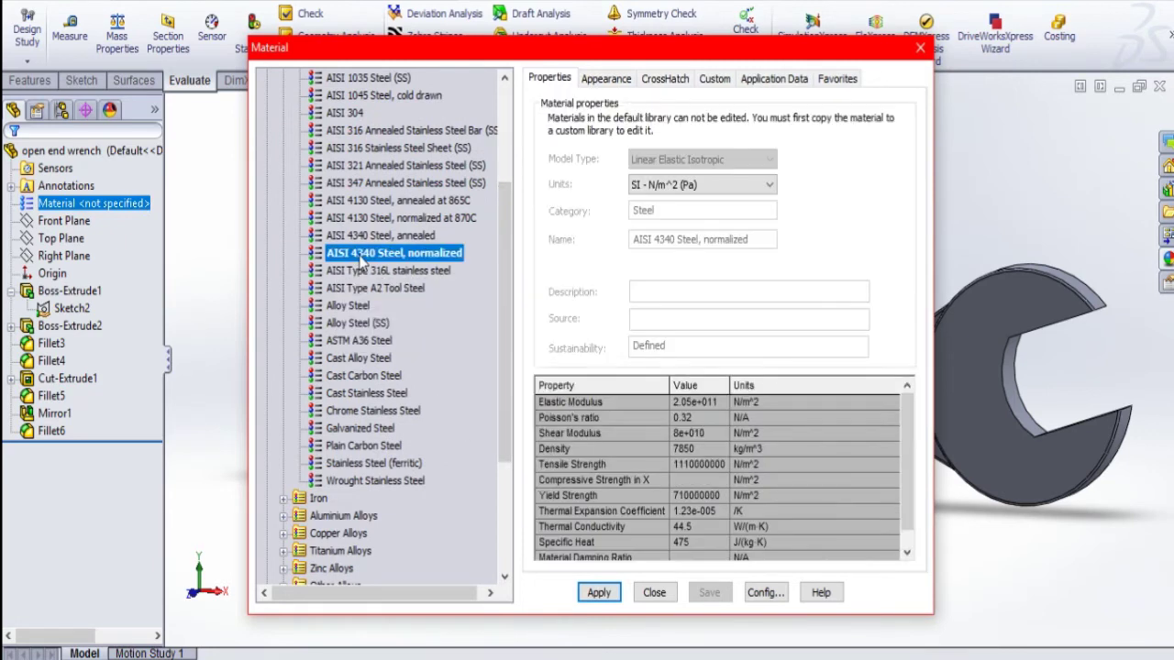
pyautogui.click(598, 593)
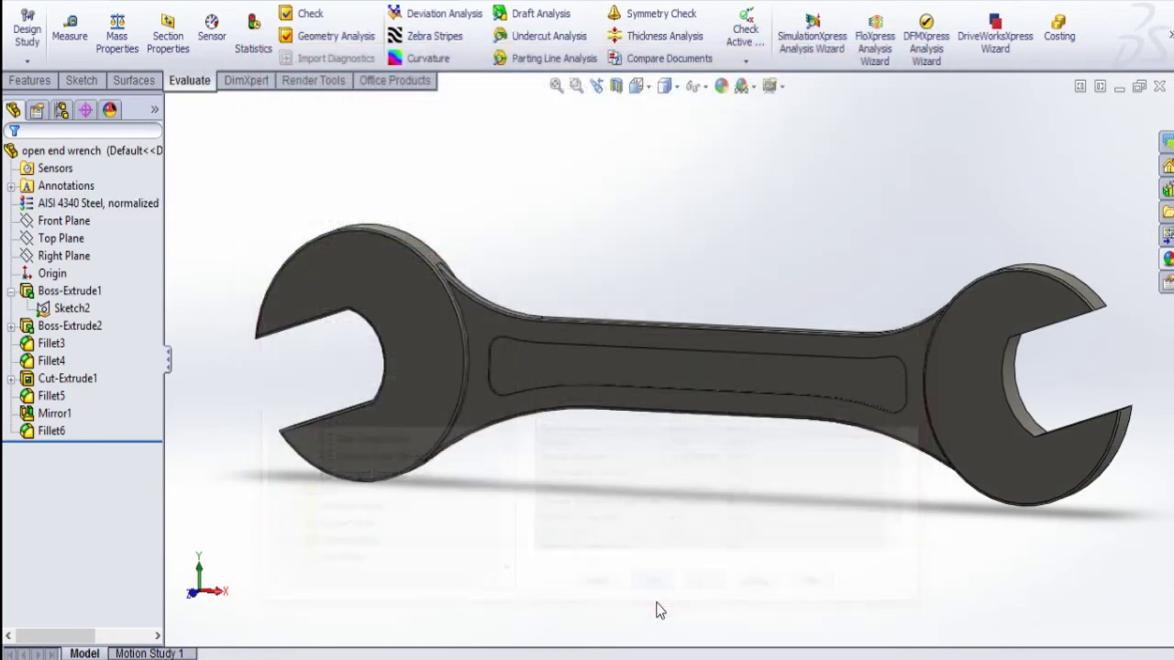
pyautogui.click(654, 592)
pyautogui.press('f')
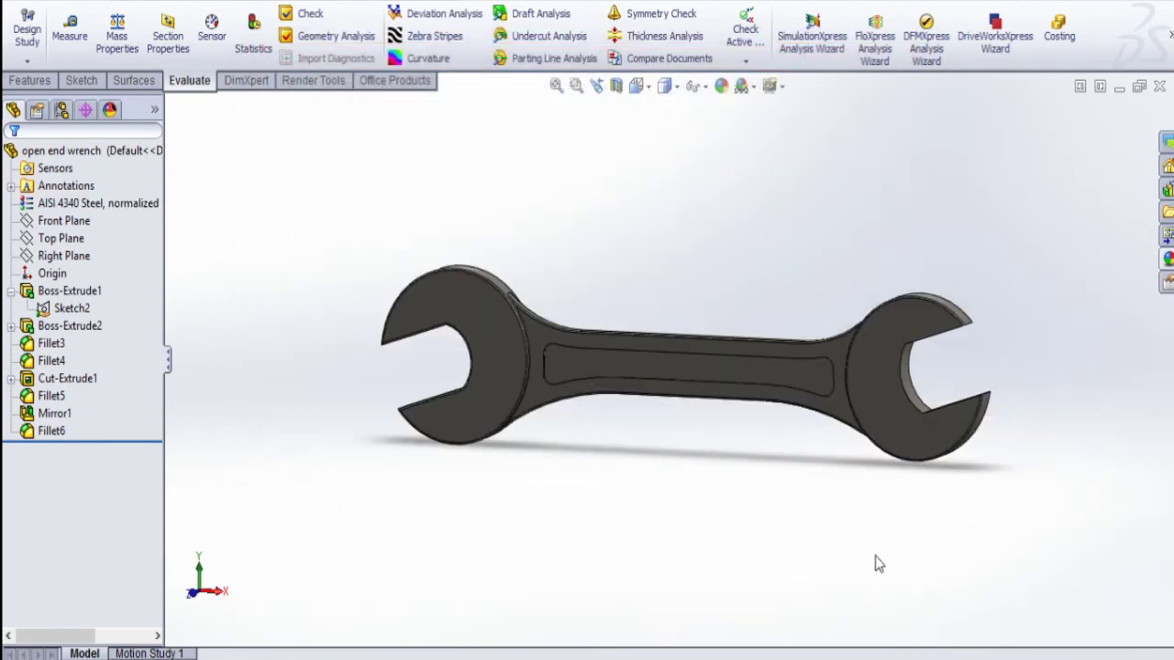
# - Select the outer faces of both heads and the handle and apply the dark powdercoat appearance to them
pyautogui.moveTo(755, 463); pyautogui.dragTo(733, 498, button='middle')
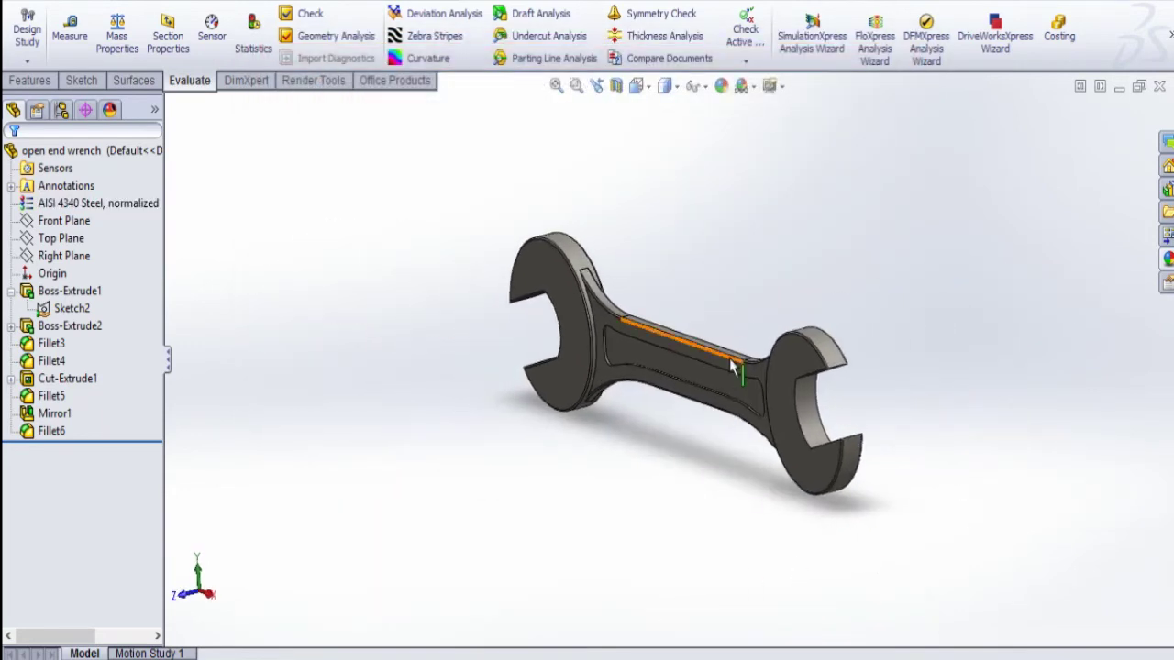
pyautogui.moveTo(794, 412); pyautogui.dragTo(798, 430, button='middle')
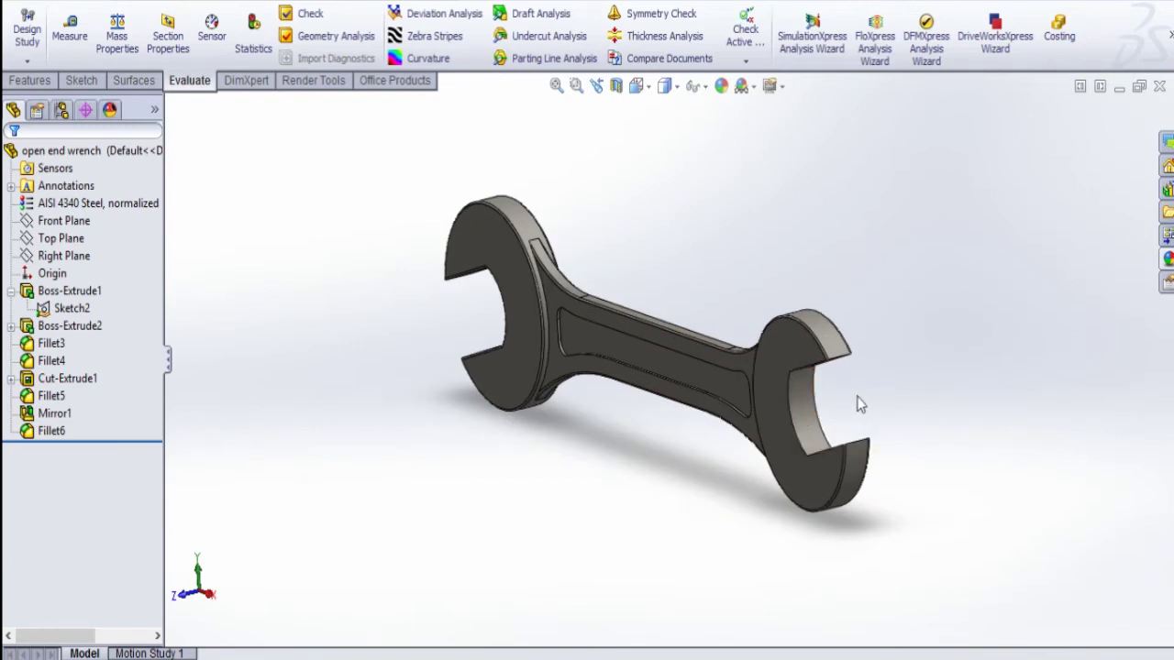
pyautogui.click(1168, 259)
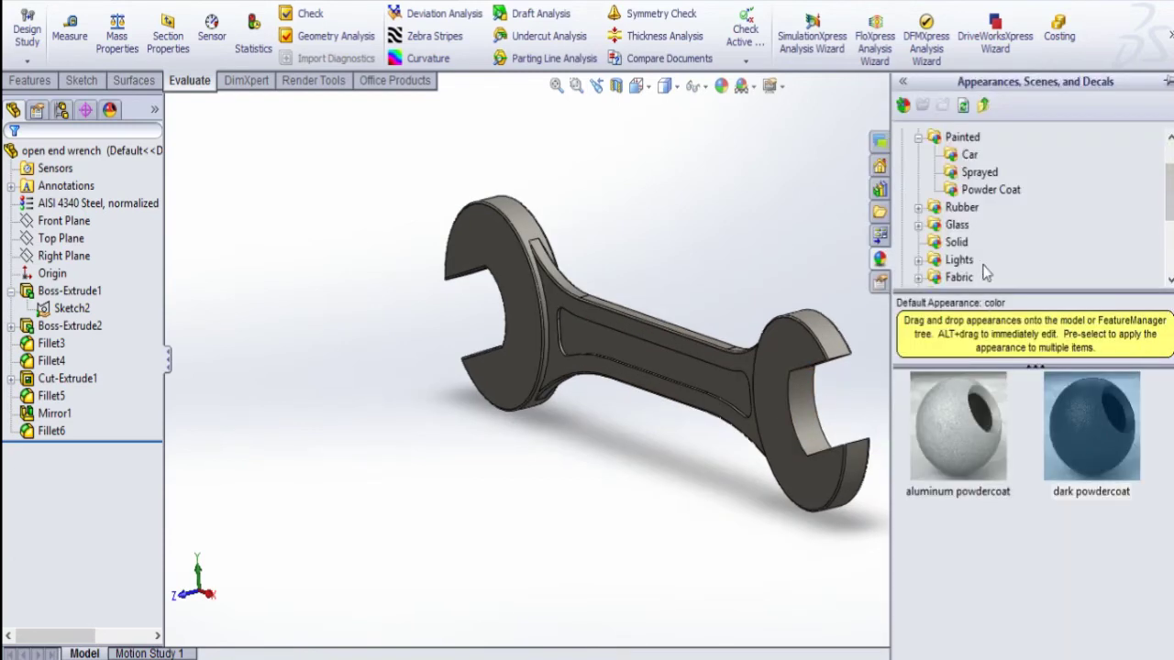
pyautogui.moveTo(1107, 446); pyautogui.dragTo(770, 468)
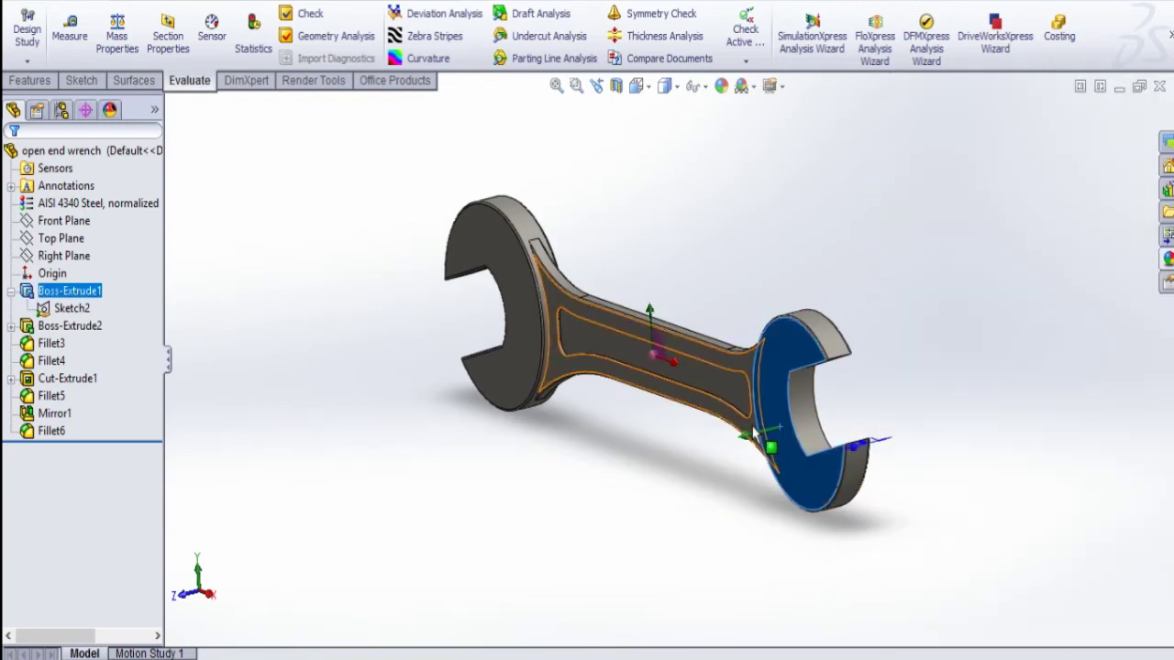
pyautogui.keyDown('ctrl'); pyautogui.click(536, 250); pyautogui.keyUp('ctrl')
pyautogui.moveTo(537, 249); pyautogui.dragTo(471, 427, button='middle')
pyautogui.click(917, 257)
pyautogui.moveTo(917, 256); pyautogui.dragTo(655, 376, button='middle')
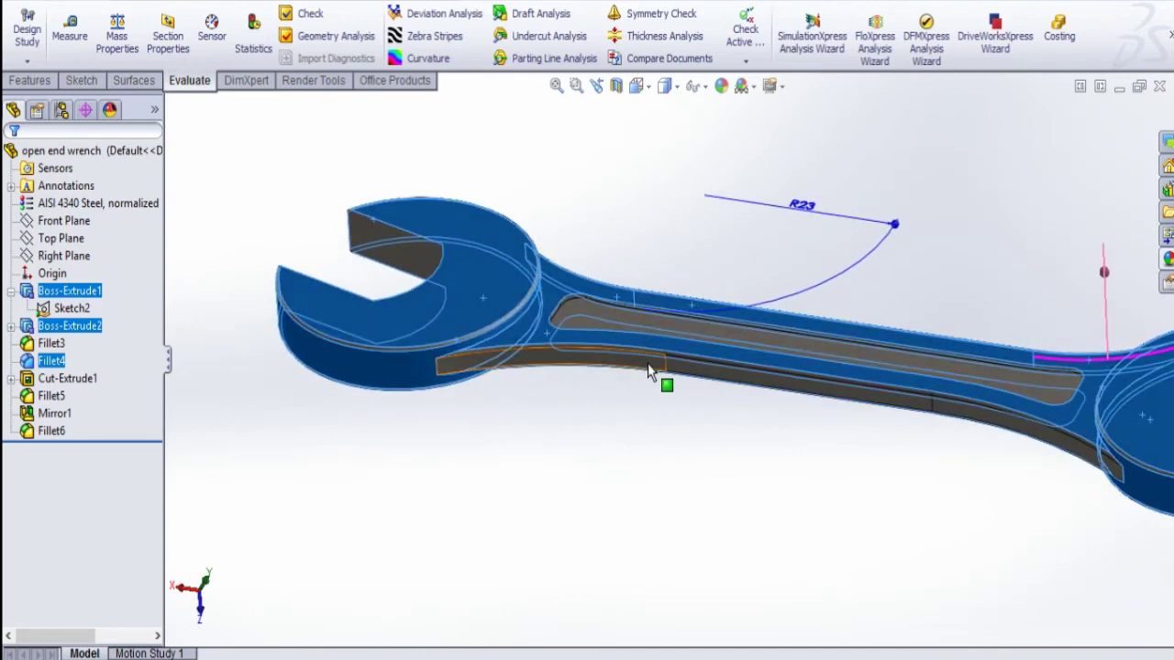
pyautogui.keyDown('ctrl'); pyautogui.click(728, 388); pyautogui.keyUp('ctrl')
pyautogui.moveTo(1004, 463); pyautogui.dragTo(831, 501, button='middle')
pyautogui.click(794, 516)
# - Apply a dark red appearance to the handle recesses on both sides and the inner jaw faces of both heads
pyautogui.scroll(5, 715, 336)
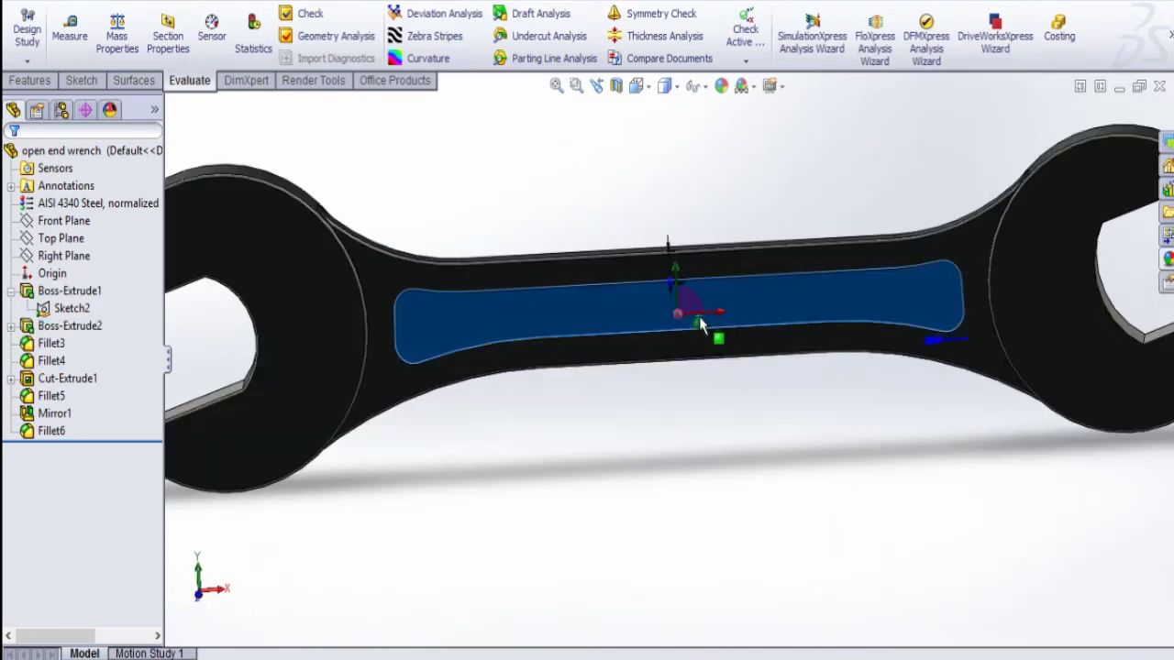
pyautogui.click(715, 336)
pyautogui.scroll(-5, 691, 495)
pyautogui.moveTo(691, 495); pyautogui.dragTo(480, 256, button='middle')
pyautogui.keyDown('ctrl'); pyautogui.click(555, 394); pyautogui.keyUp('ctrl')
pyautogui.scroll(5, 479, 257)
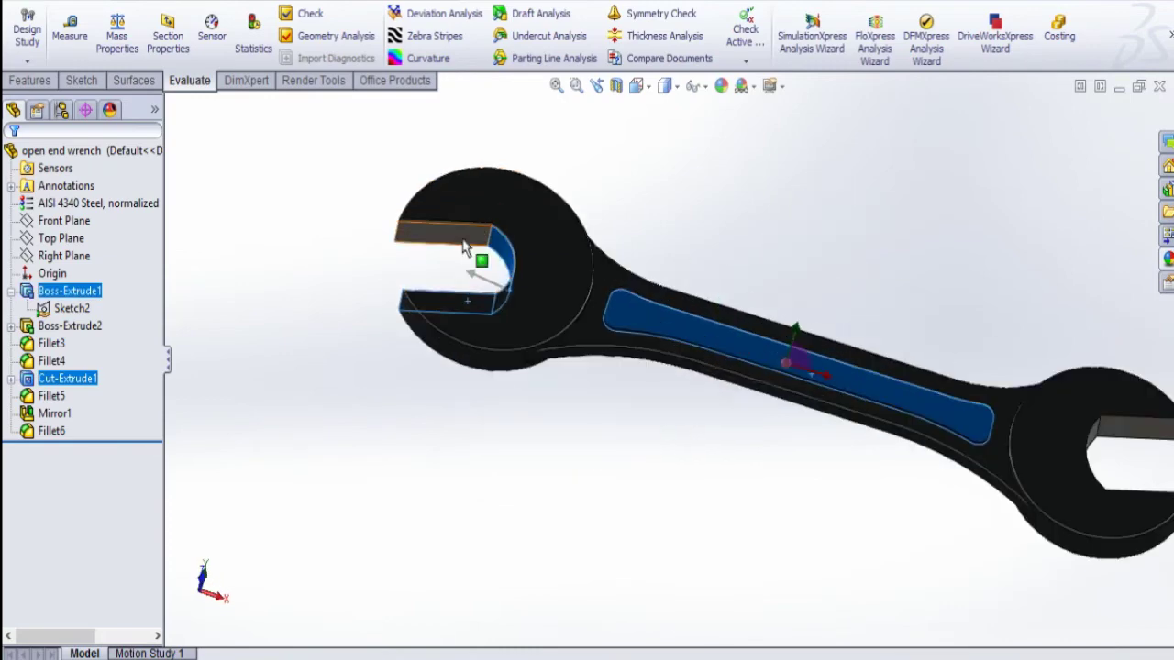
pyautogui.scroll(-5, 480, 257)
pyautogui.moveTo(945, 565); pyautogui.dragTo(642, 440, button='middle')
pyautogui.keyDown('ctrl'); pyautogui.click(839, 372); pyautogui.keyUp('ctrl')
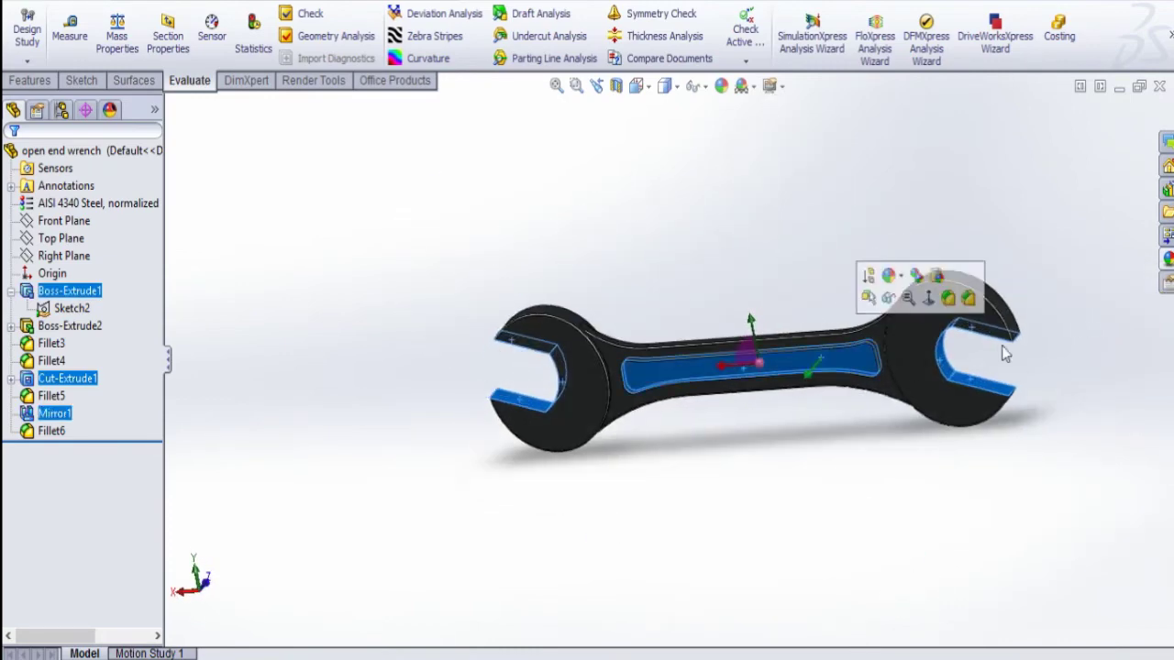
pyautogui.click(1169, 266)
pyautogui.scroll(-3, 1068, 438)
pyautogui.click(957, 606)
pyautogui.moveTo(786, 529); pyautogui.dragTo(746, 412, button='middle')
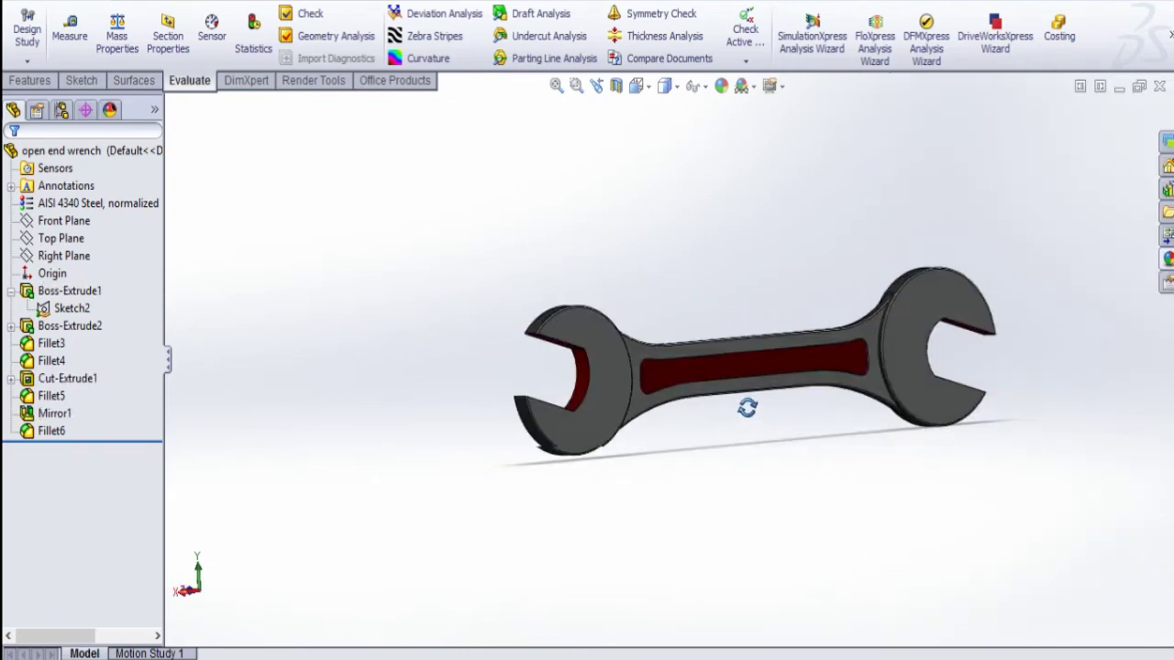
# - Sketch the text 12 on the handle's front face, at the recess's left end, with 80% width and spacing, and extrude it
pyautogui.click(639, 85)
pyautogui.click(724, 135)
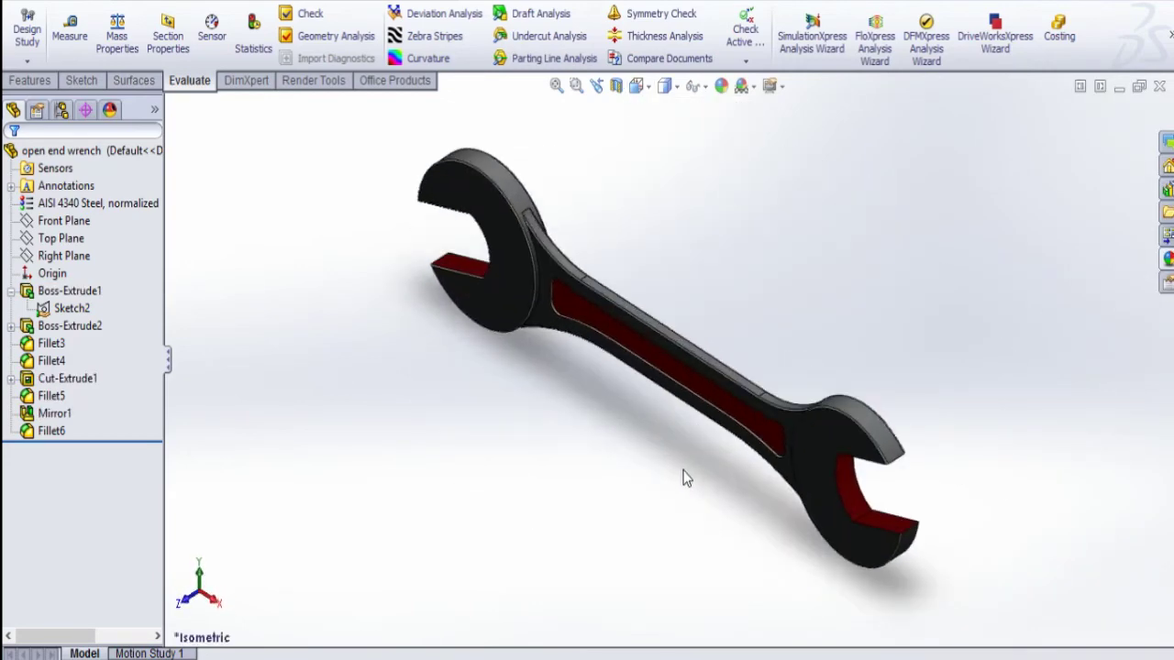
pyautogui.moveTo(683, 478); pyautogui.dragTo(527, 443, button='middle')
pyautogui.click(81, 81)
pyautogui.click(663, 330)
pyautogui.click(26, 27)
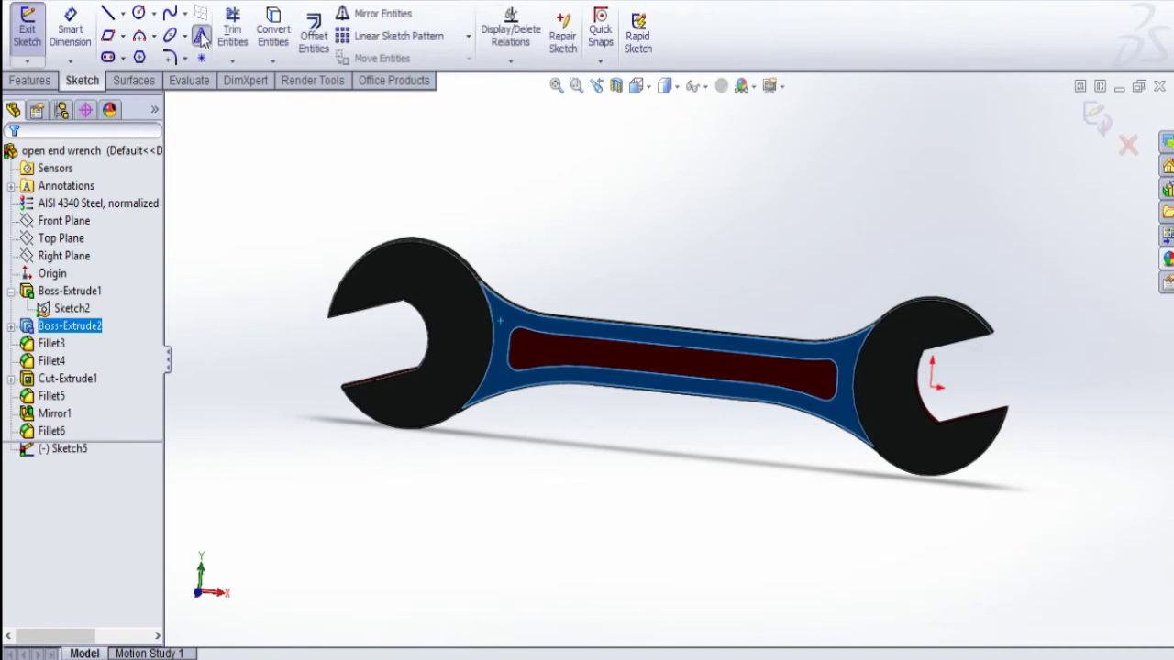
pyautogui.click(201, 35)
pyautogui.click(87, 589)
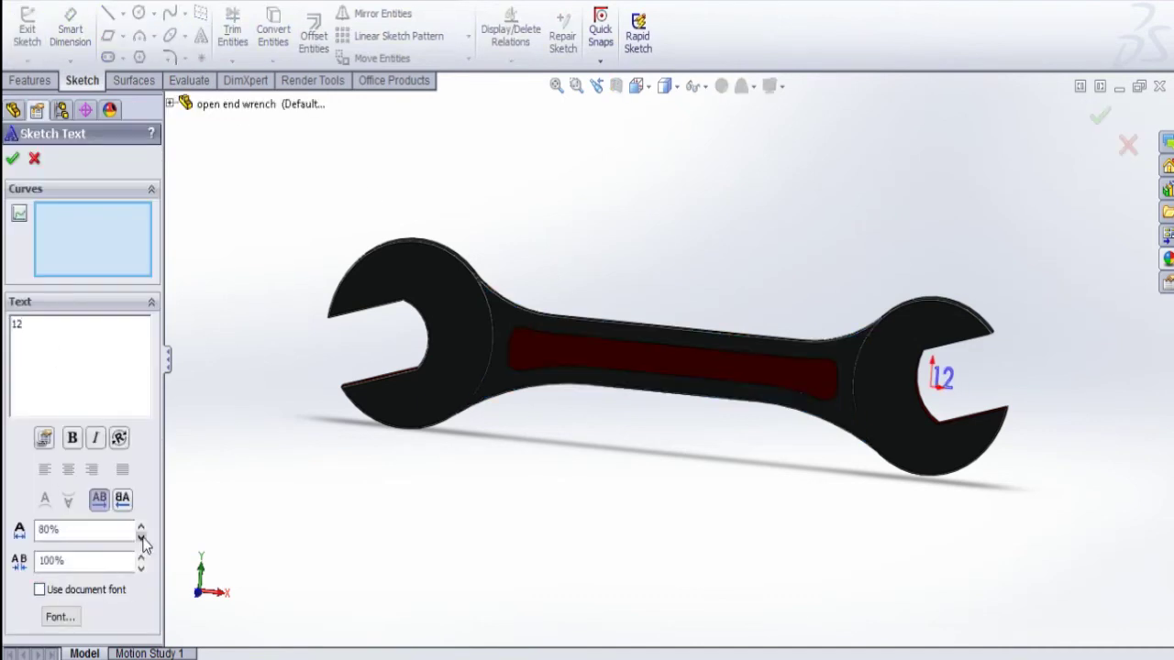
pyautogui.scroll(-3, 513, 385)
pyautogui.click(485, 342)
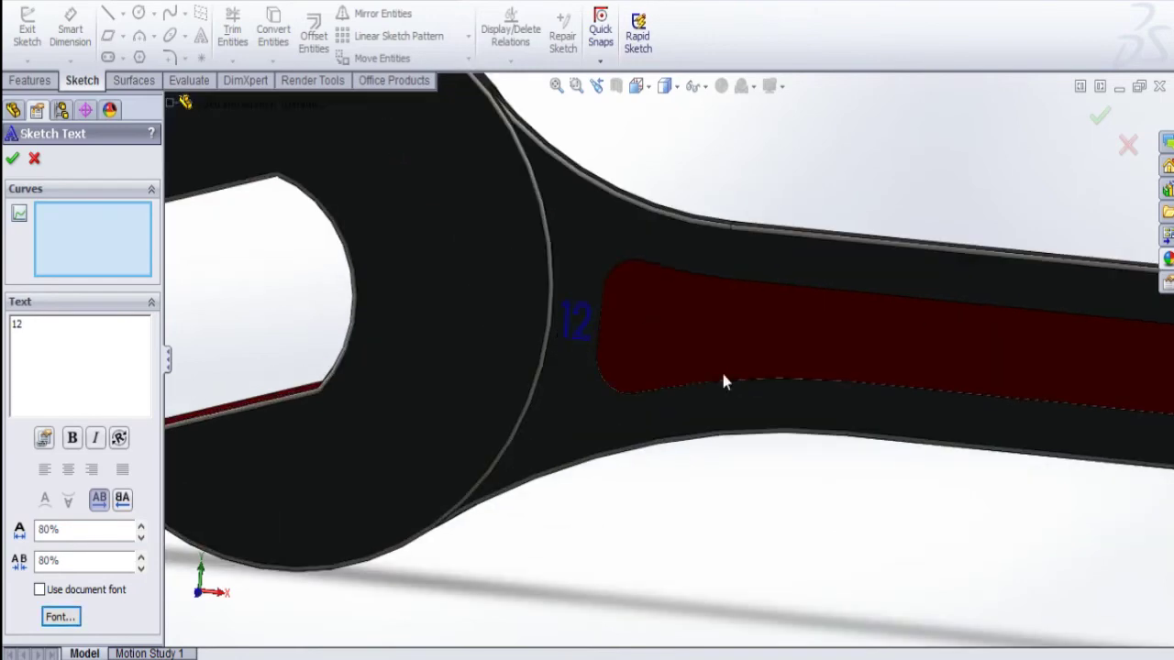
pyautogui.scroll(3, 725, 380)
pyautogui.click(12, 158)
pyautogui.click(26, 27)
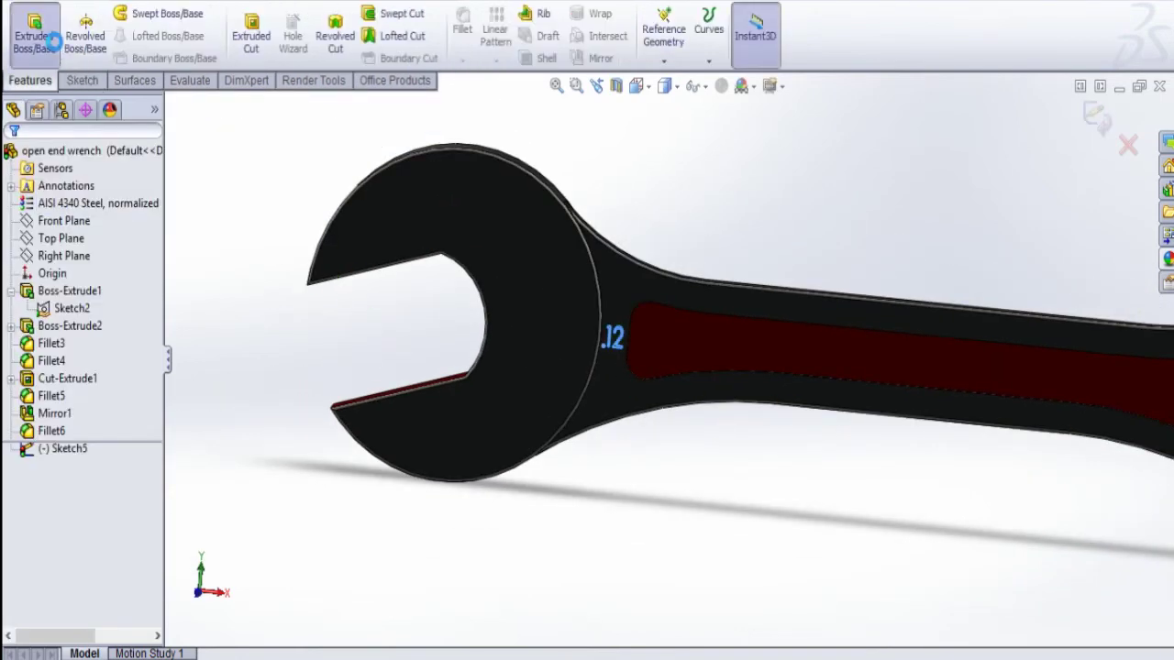
pyautogui.click(54, 40)
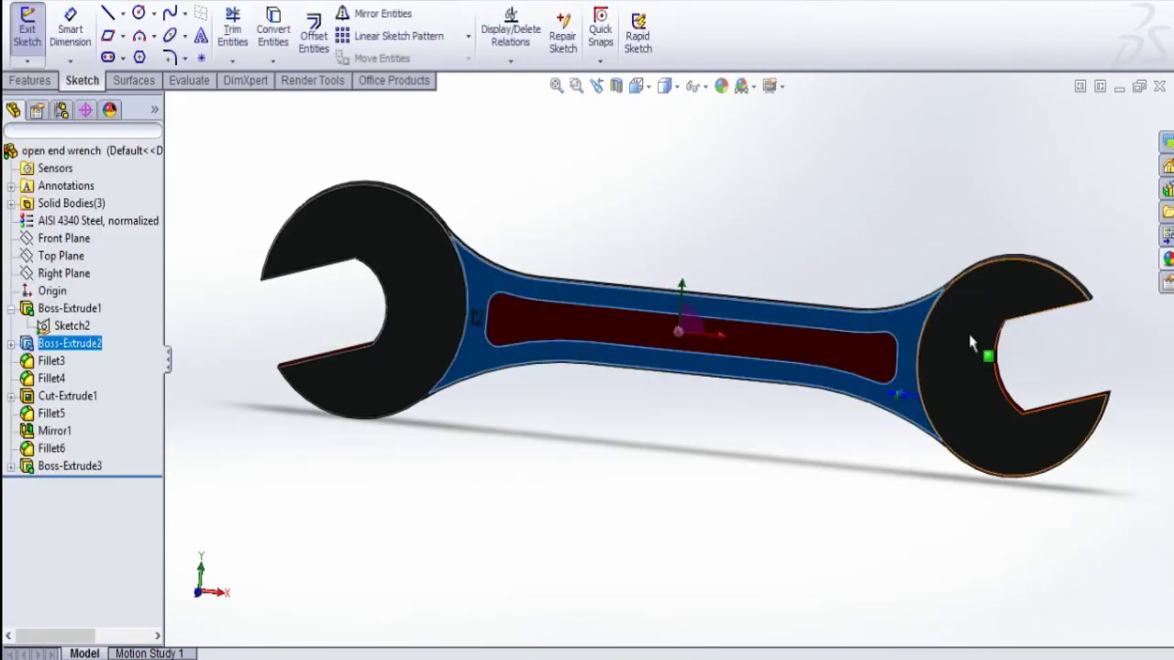
# - Add the sketch text 13 with 80% width and spacing between the recess's right end and the adjacent head
pyautogui.click(201, 37)
pyautogui.write('13')
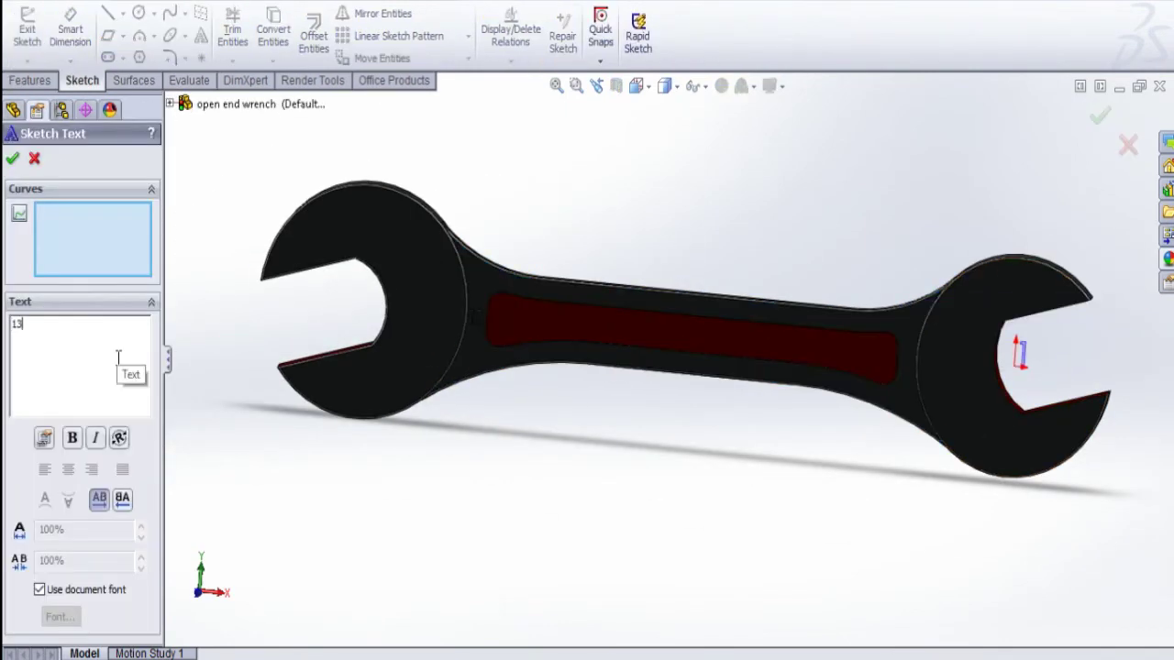
pyautogui.click(39, 590)
pyautogui.click(60, 618)
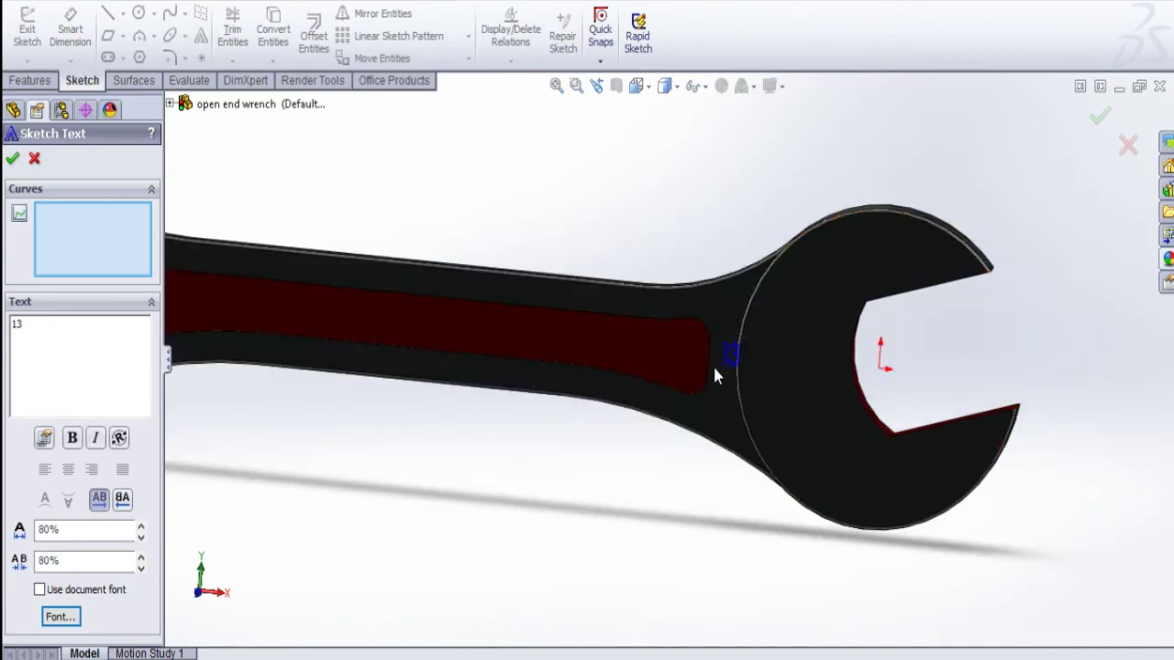
pyautogui.hotkey('ctrl', '1')
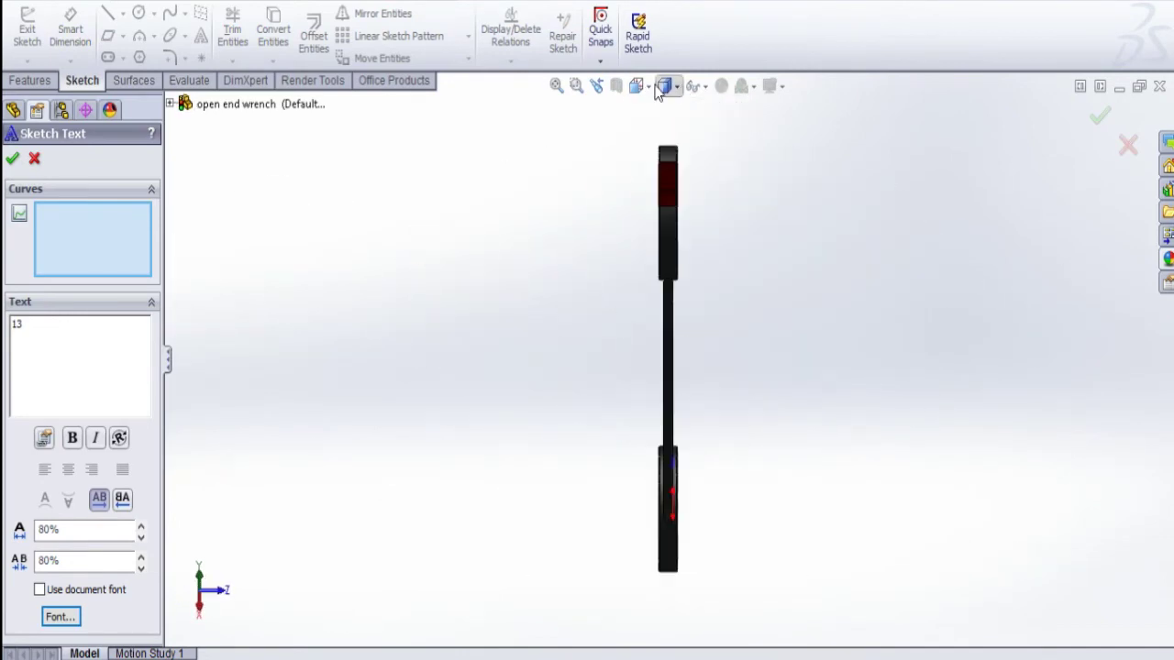
pyautogui.scroll(-3, 743, 381)
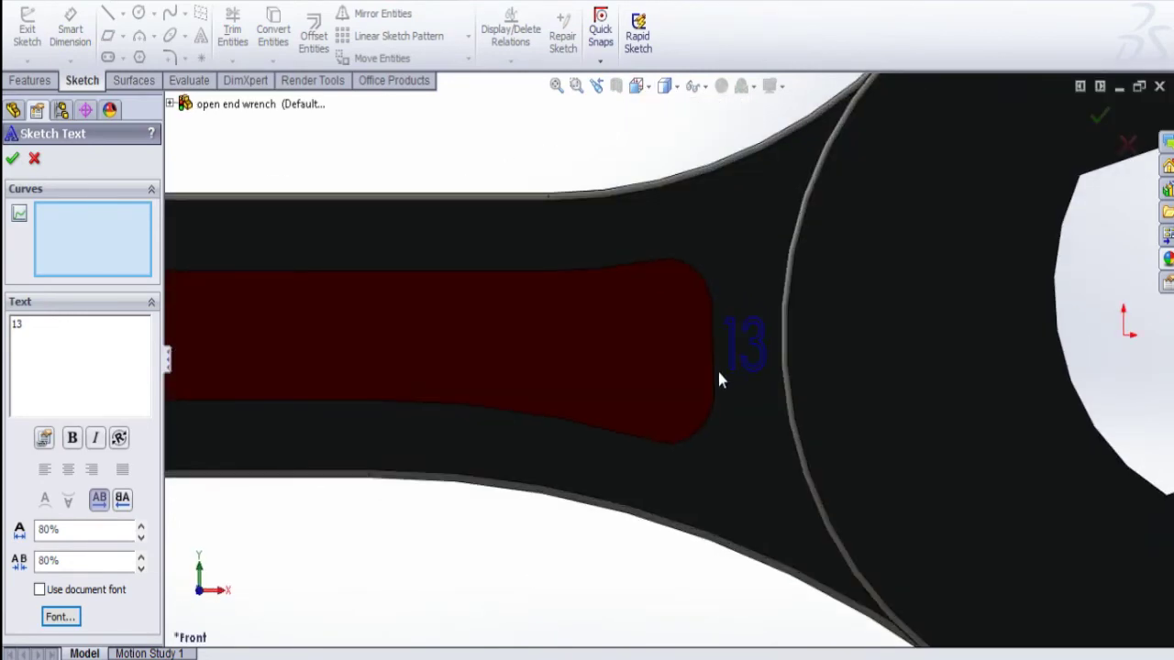
pyautogui.scroll(2, 266, 371)
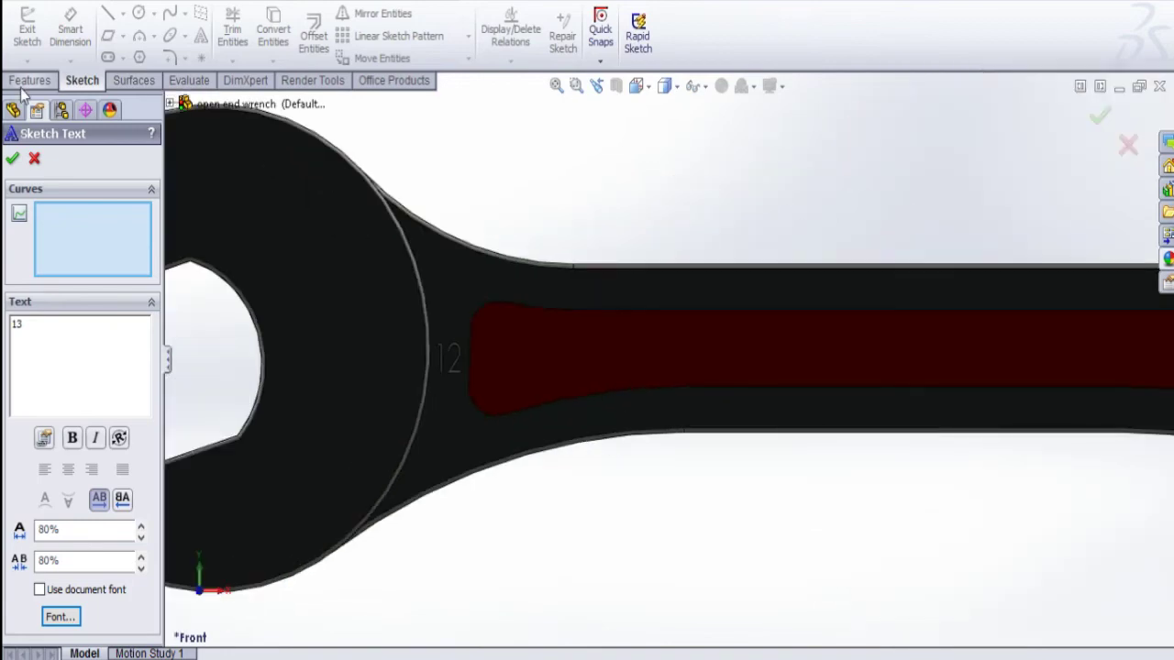
# - Extrude the 13 text as a Blind boss 0.70 mm deep, without merging the result
pyautogui.click(27, 35)
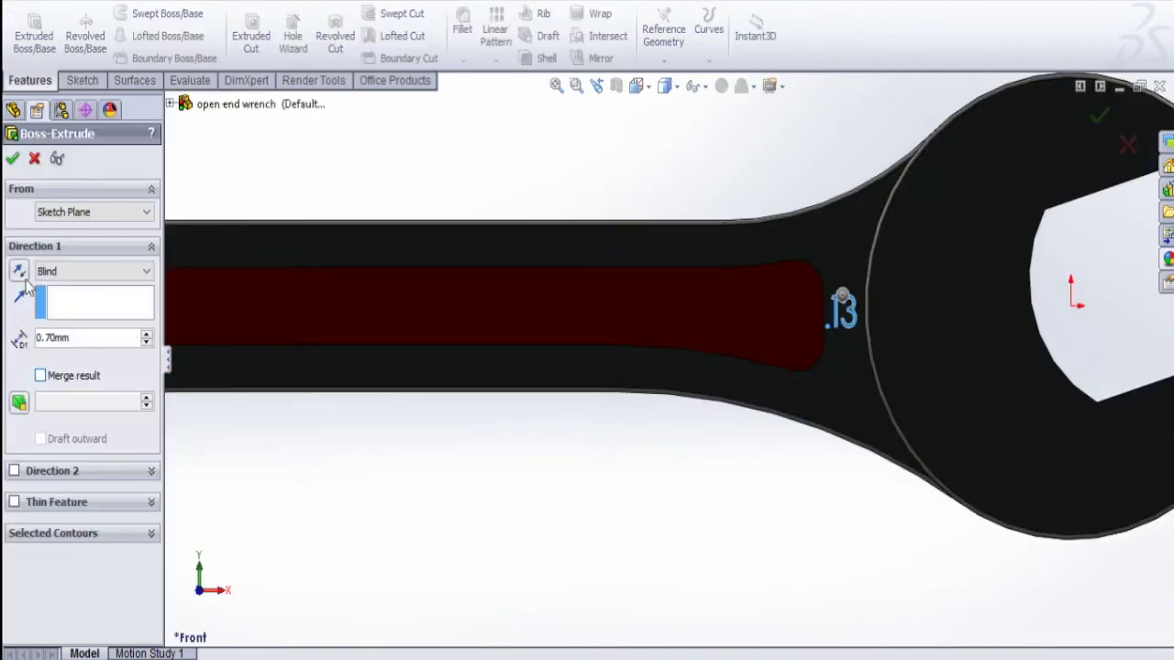
pyautogui.press('Return')
pyautogui.scroll(3, 453, 434)
pyautogui.scroll(-4, 757, 374)
pyautogui.moveTo(758, 374); pyautogui.dragTo(513, 362, button='middle')
pyautogui.scroll(-3, 789, 477)
pyautogui.moveTo(788, 477)
pyautogui.mouseDown(button='middle')
pyautogui.moveTo(736, 474)
pyautogui.moveTo(776, 459)
pyautogui.mouseUp(button='middle')
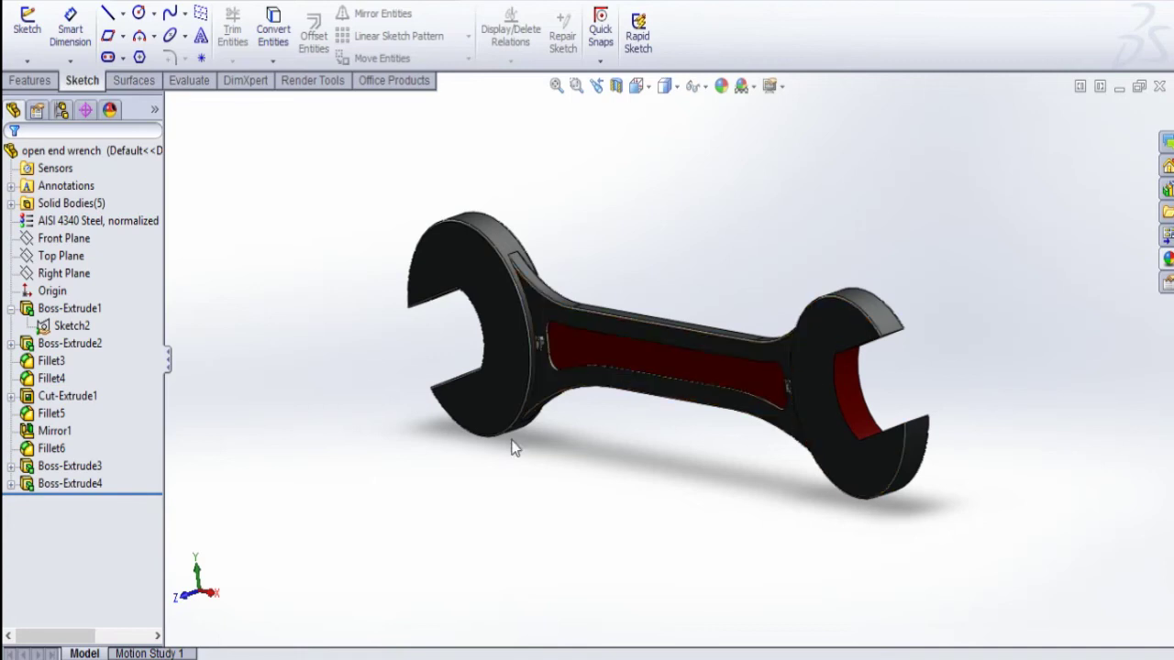
# - Measure the distance between the two parallel jaw faces of the head marked 13
pyautogui.click(189, 81)
pyautogui.click(69, 28)
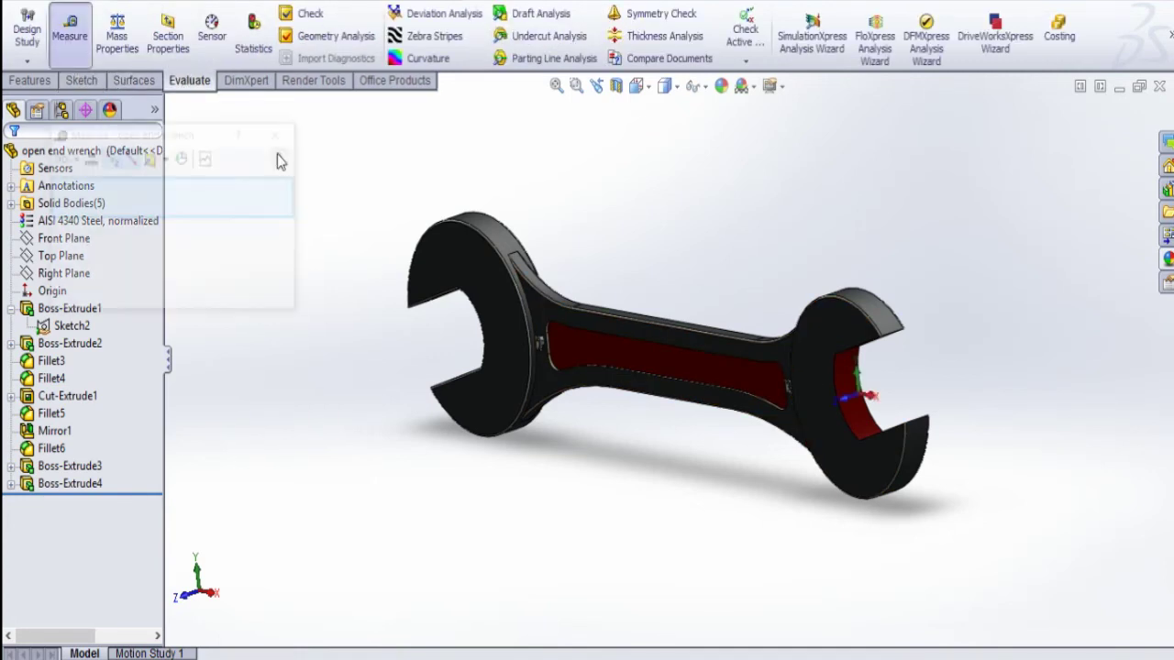
pyautogui.moveTo(894, 457); pyautogui.dragTo(886, 226, button='middle')
pyautogui.click(1003, 532)
pyautogui.click(886, 226)
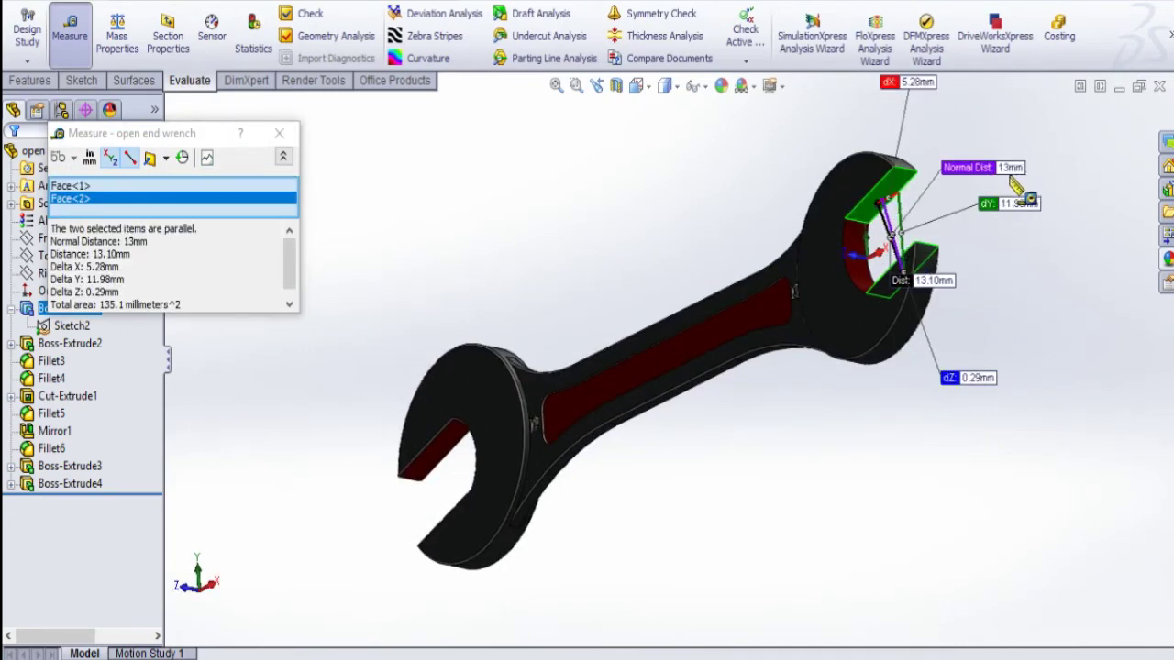
pyautogui.moveTo(851, 337); pyautogui.dragTo(500, 431, button='middle')
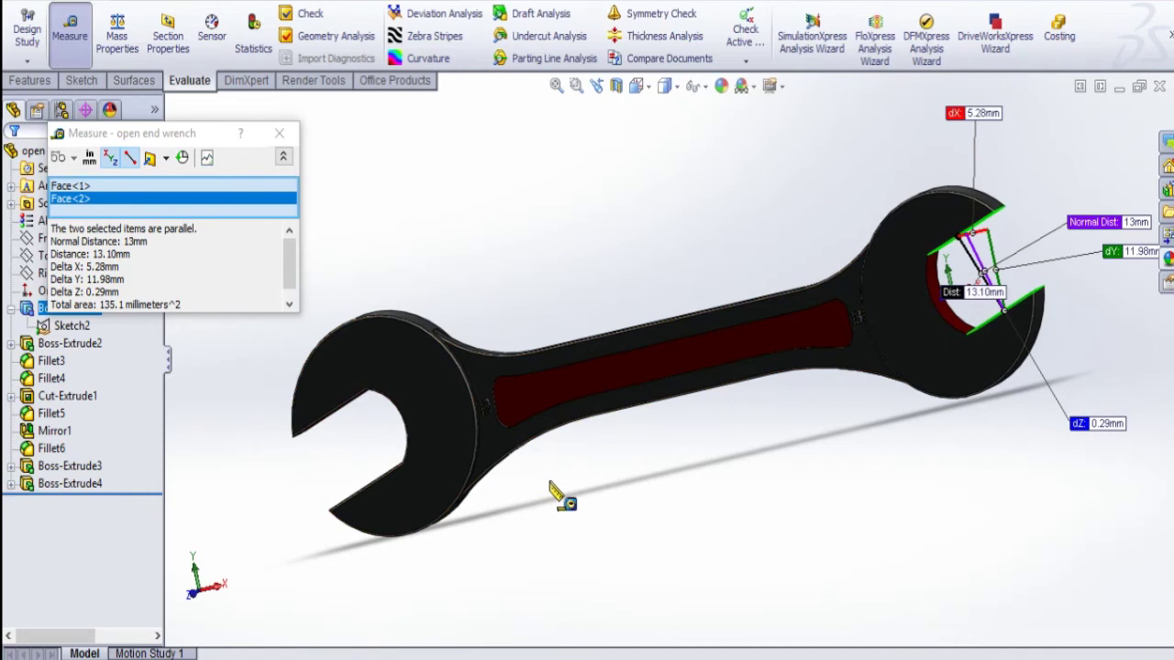
pyautogui.moveTo(716, 461); pyautogui.dragTo(704, 530, button='middle')
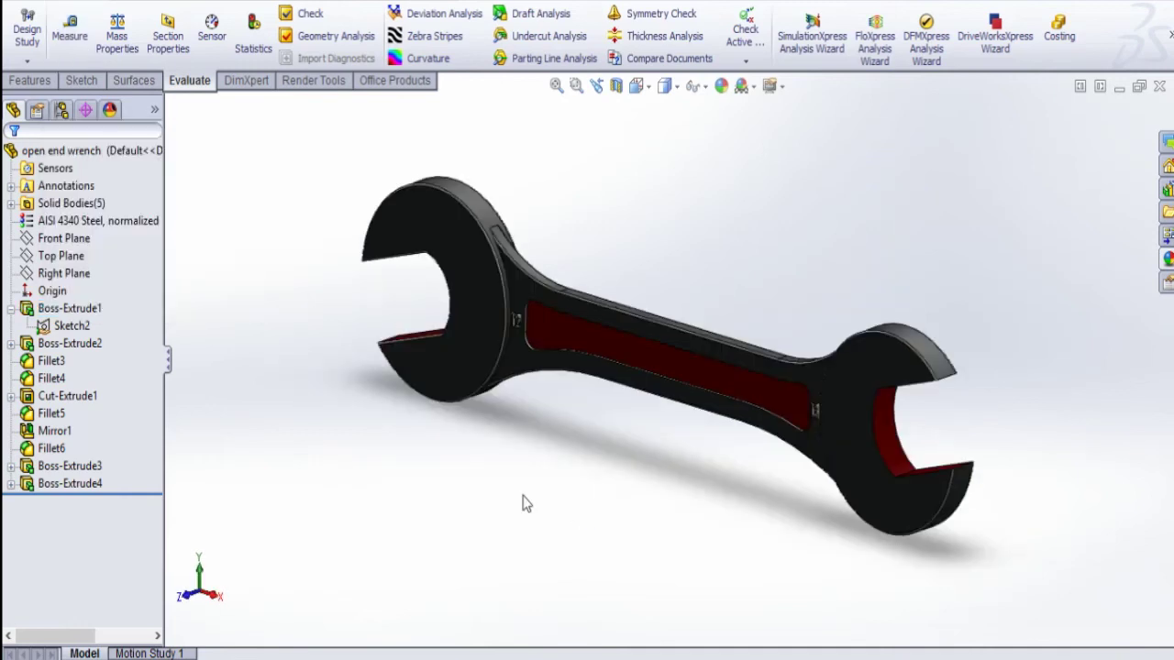
# - Scale the main wrench body uniformly about its centroid by a factor of 14/13
pyautogui.click(233, 3)
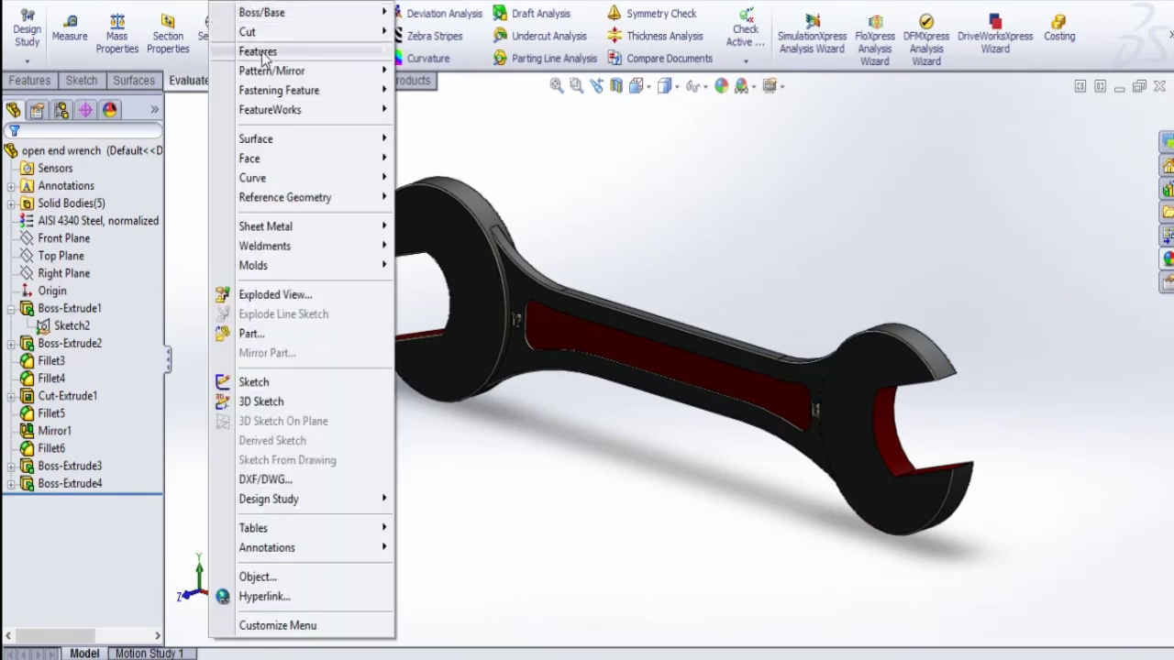
pyautogui.moveTo(257, 52)
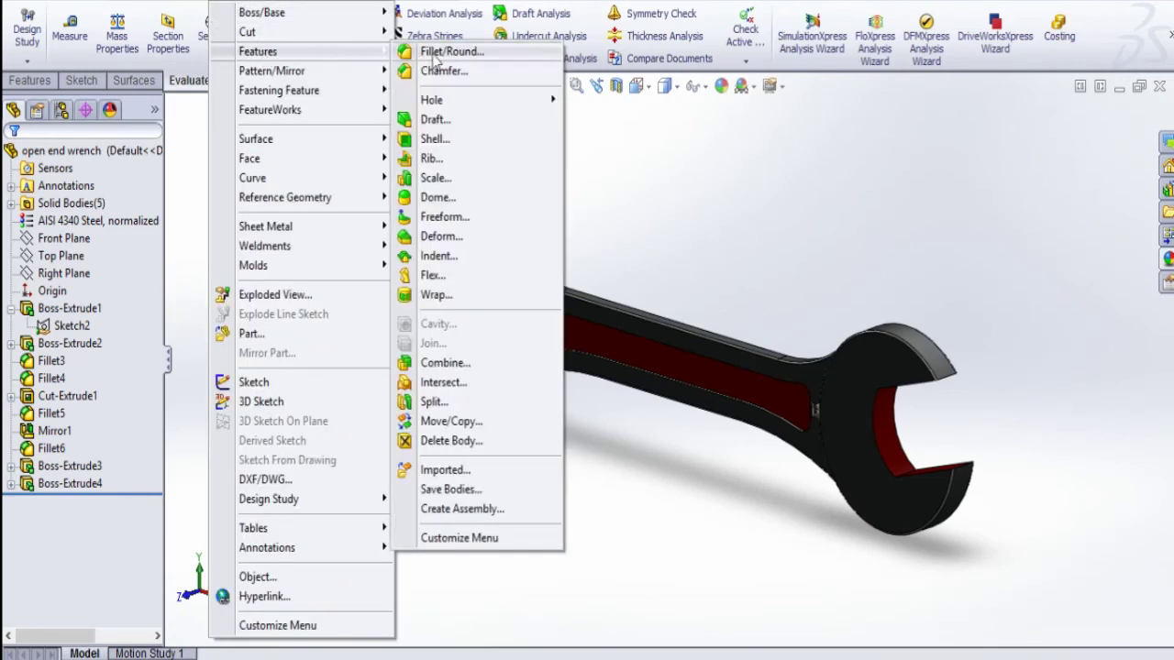
pyautogui.click(439, 180)
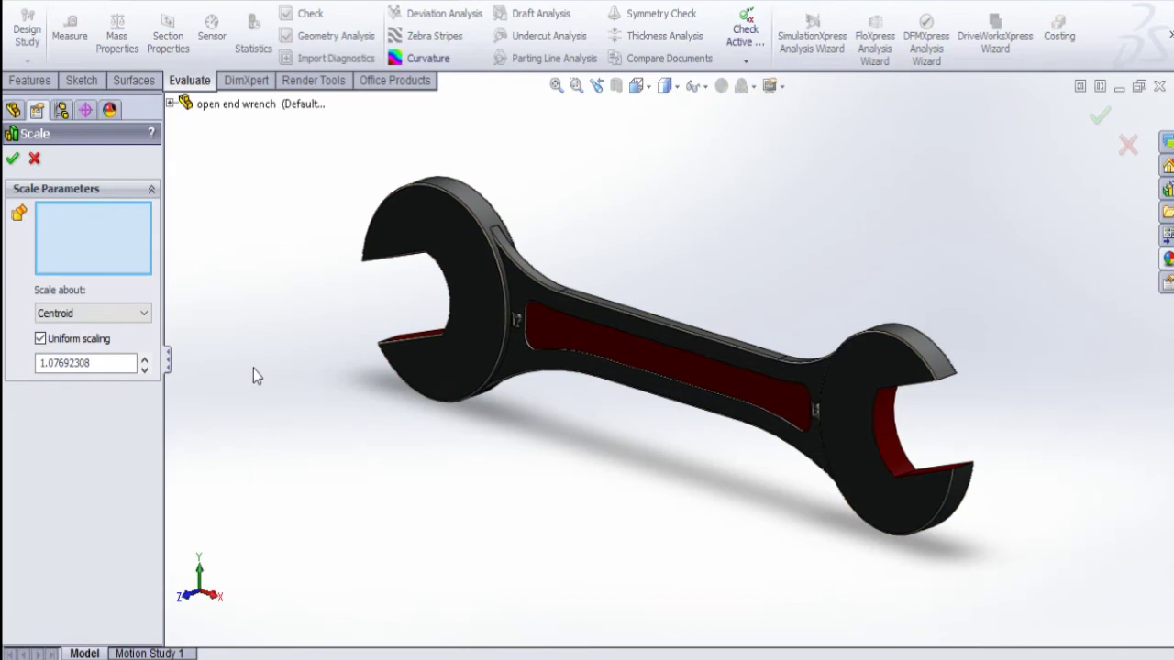
pyautogui.doubleClick(119, 363)
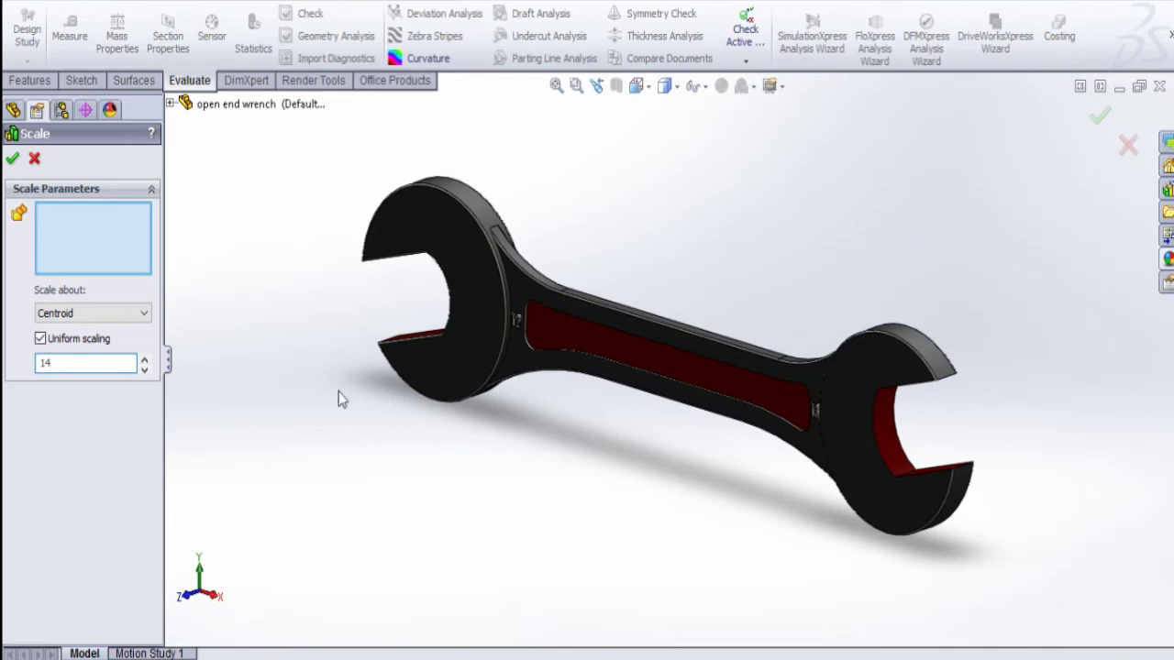
pyautogui.write('/13')
pyautogui.click(495, 289)
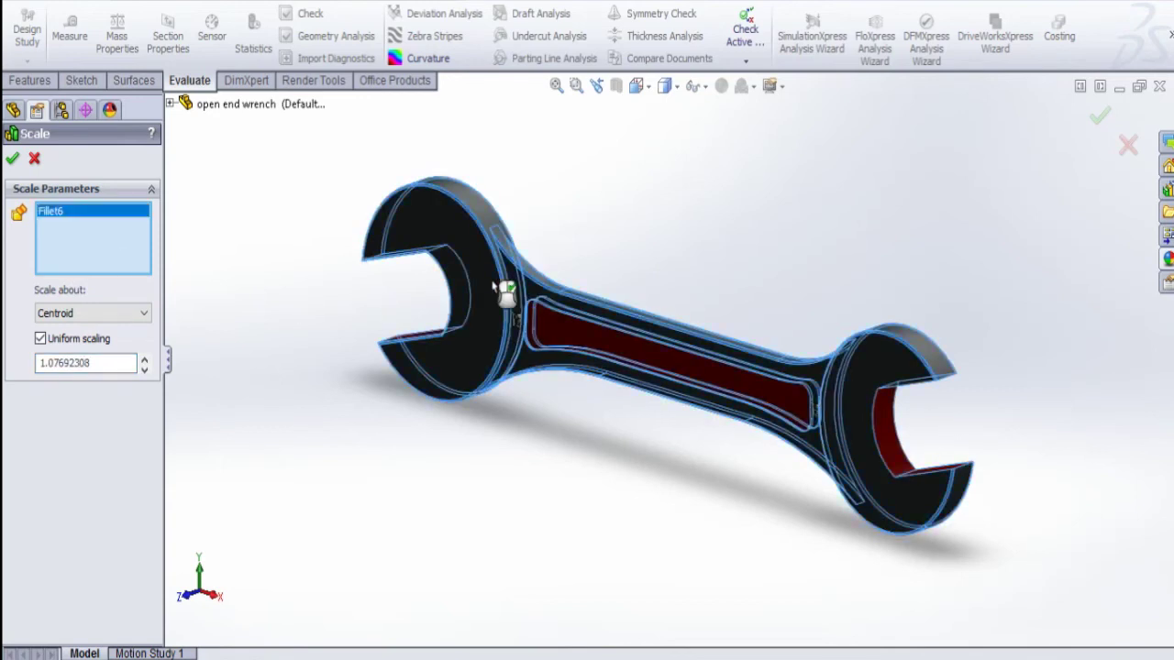
pyautogui.click(14, 160)
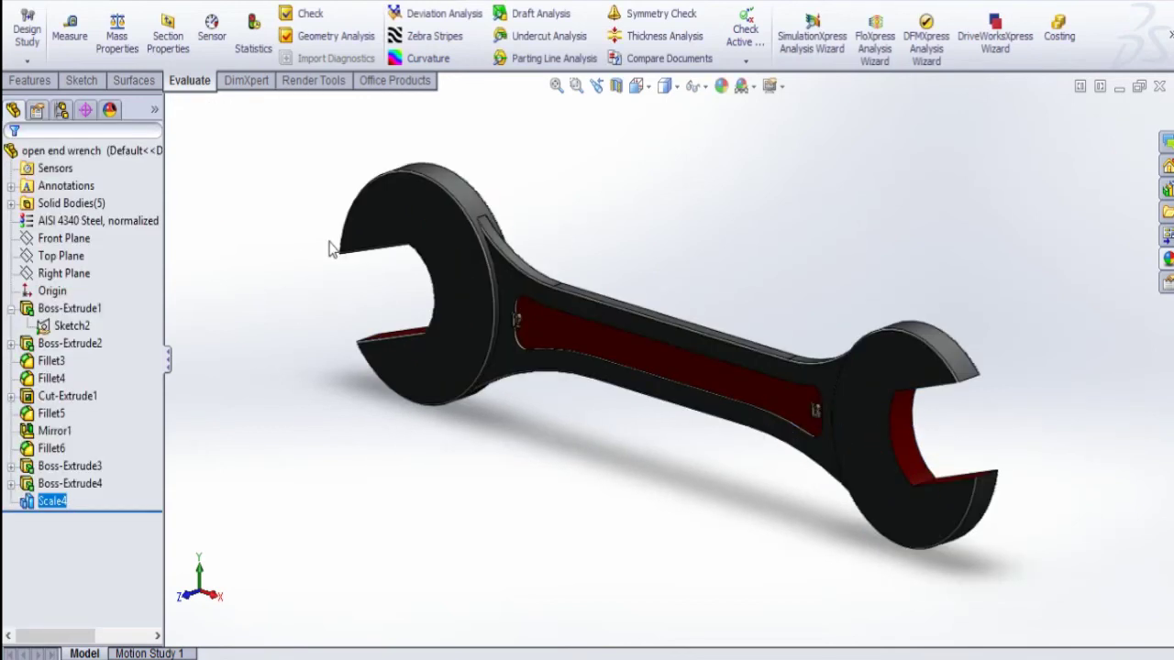
# - Check the scaled wrench's smaller jaw opening by measuring between the two parallel inner faces
pyautogui.click(70, 32)
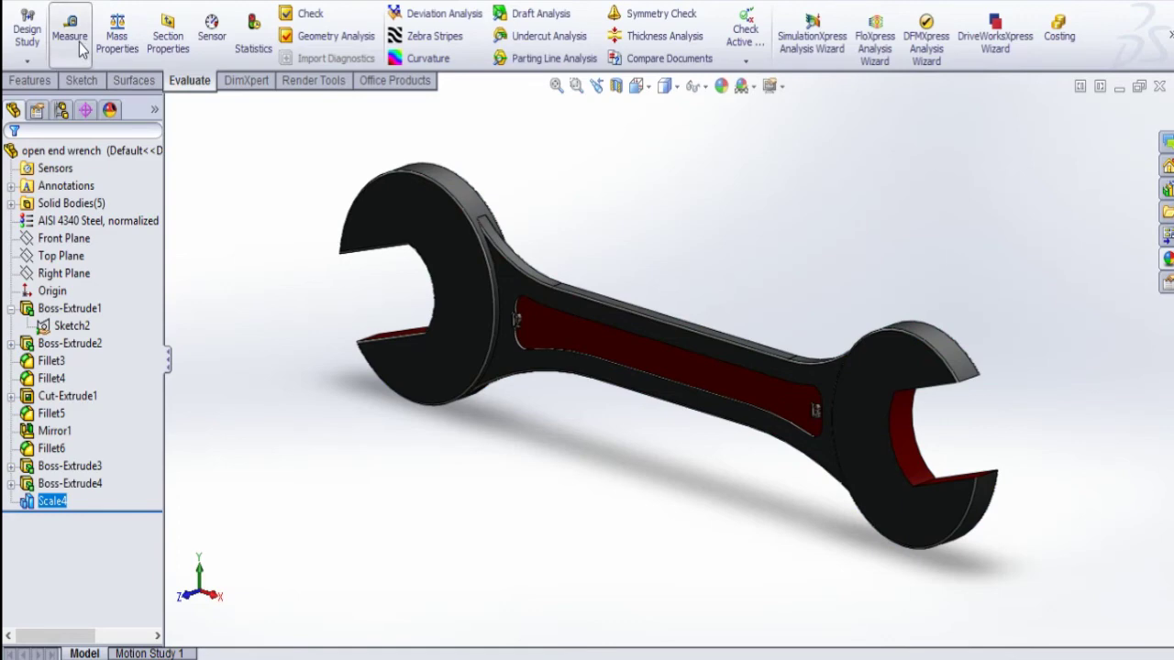
pyautogui.moveTo(949, 480); pyautogui.dragTo(830, 207, button='middle')
pyautogui.click(964, 605)
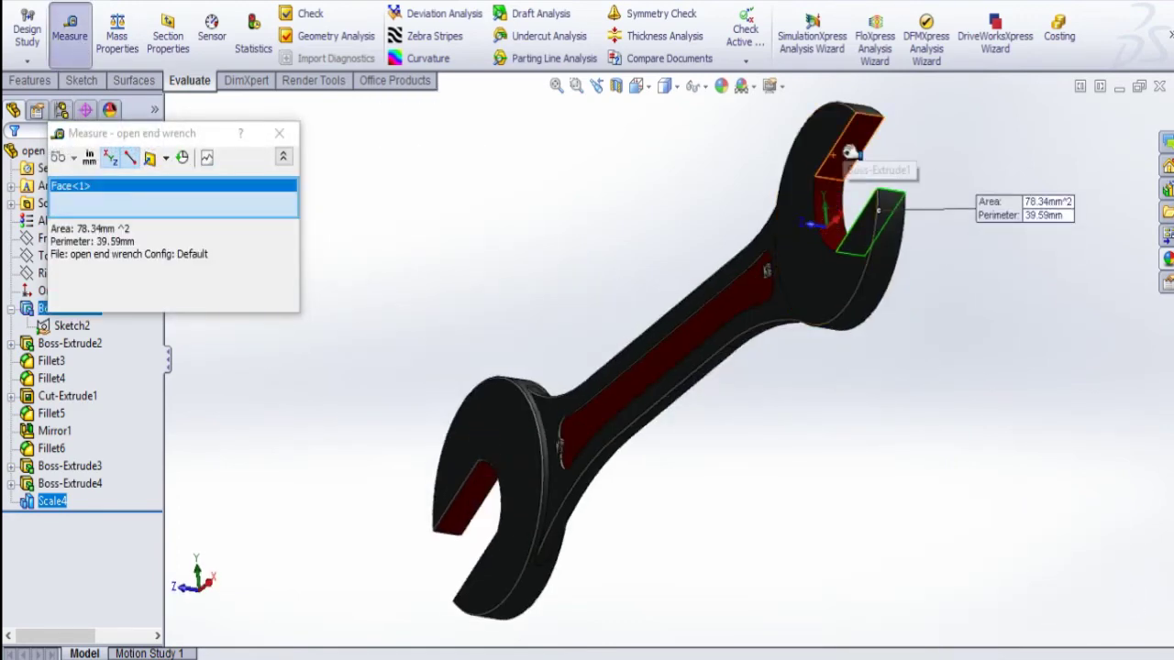
pyautogui.click(852, 157)
# - Place the smallest wrench part, A 6 7, in the new assembly
pyautogui.scroll(-3, 899, 337)
pyautogui.scroll(5, 909, 276)
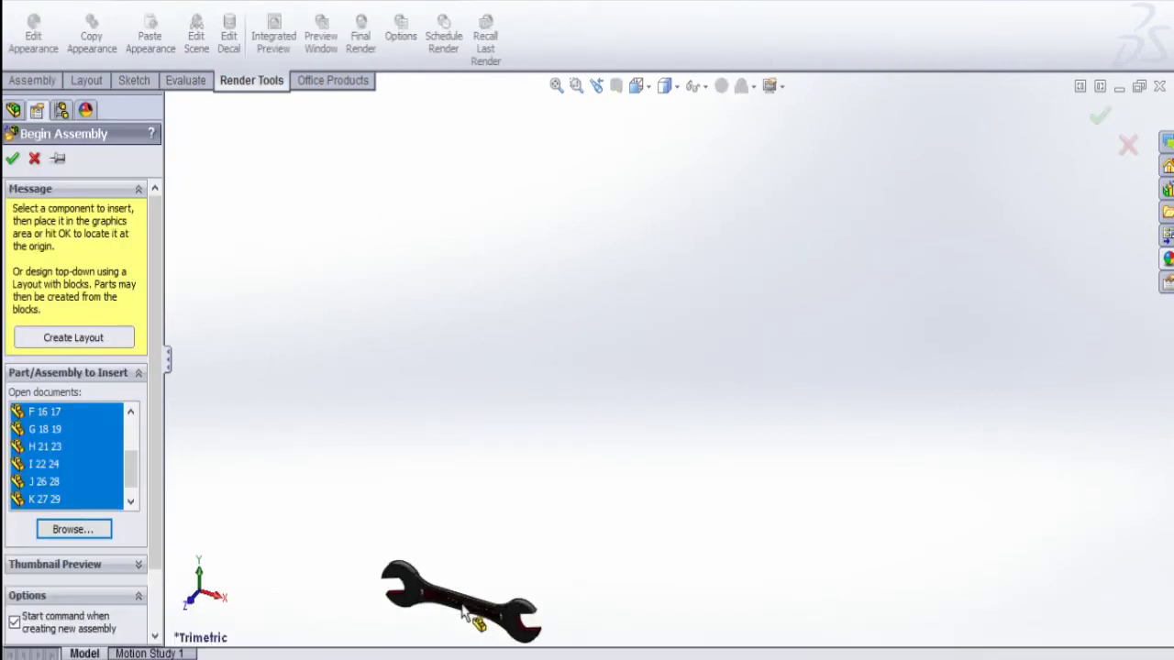
pyautogui.scroll(-6, 480, 605)
pyautogui.scroll(-5, 520, 525)
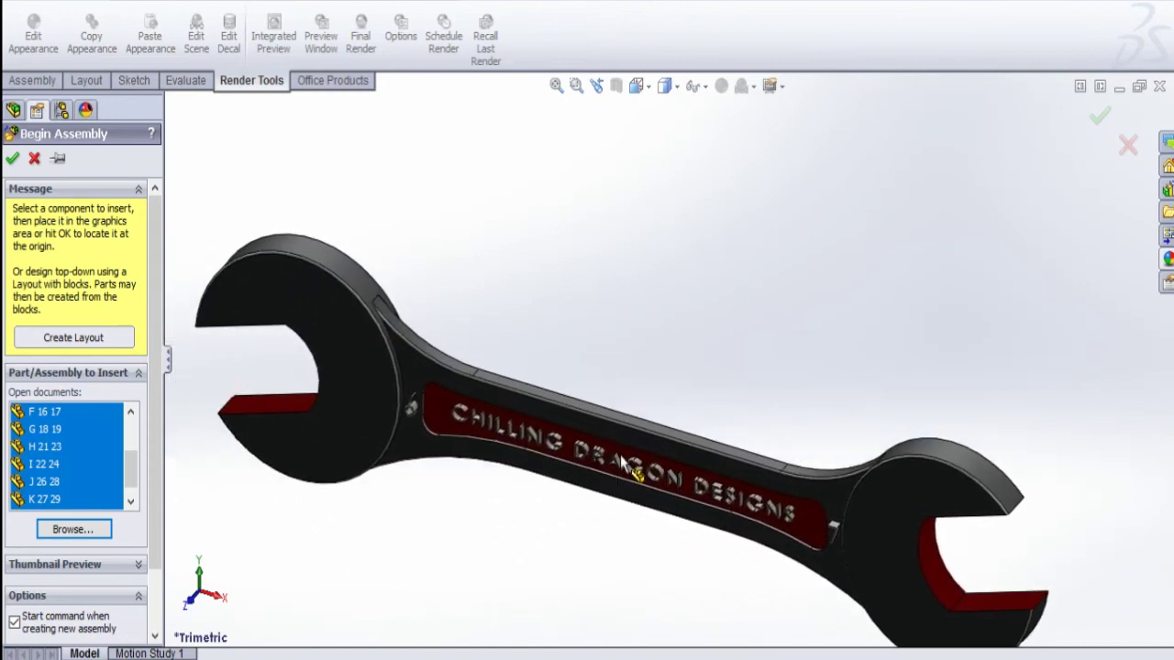
pyautogui.scroll(8, 626, 463)
pyautogui.click(626, 463)
# - In front view, place the wrench parts B 8 9 through G 18 19 in a column above the first one
pyautogui.scroll(-5, 633, 431)
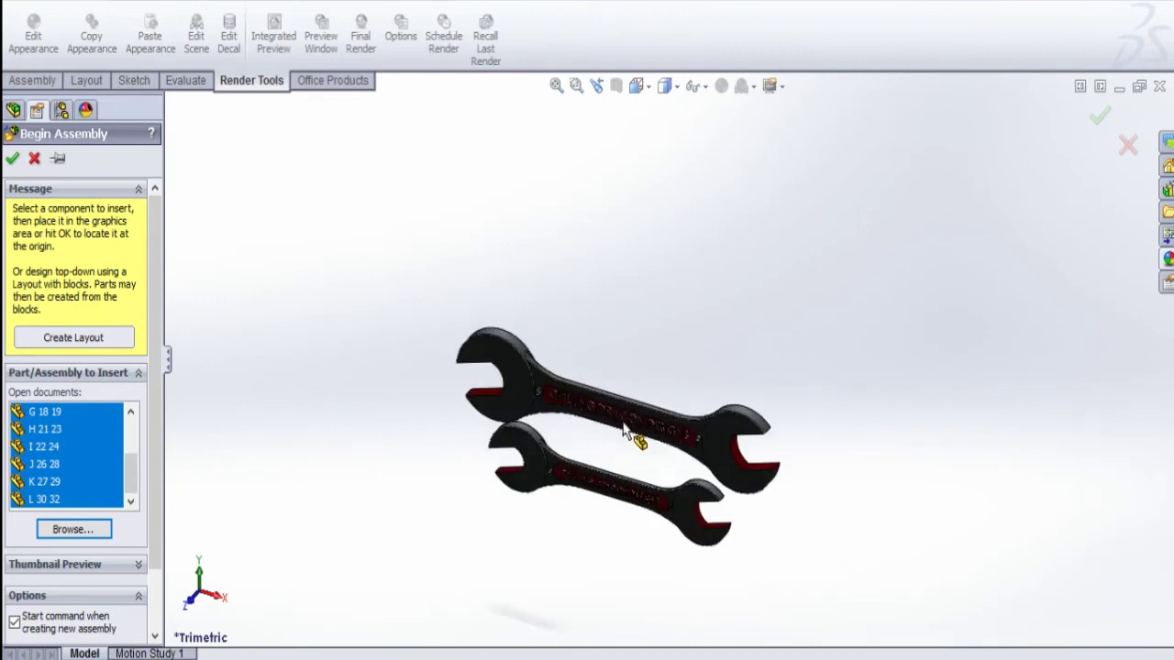
pyautogui.hotkey('ctrl', '1')
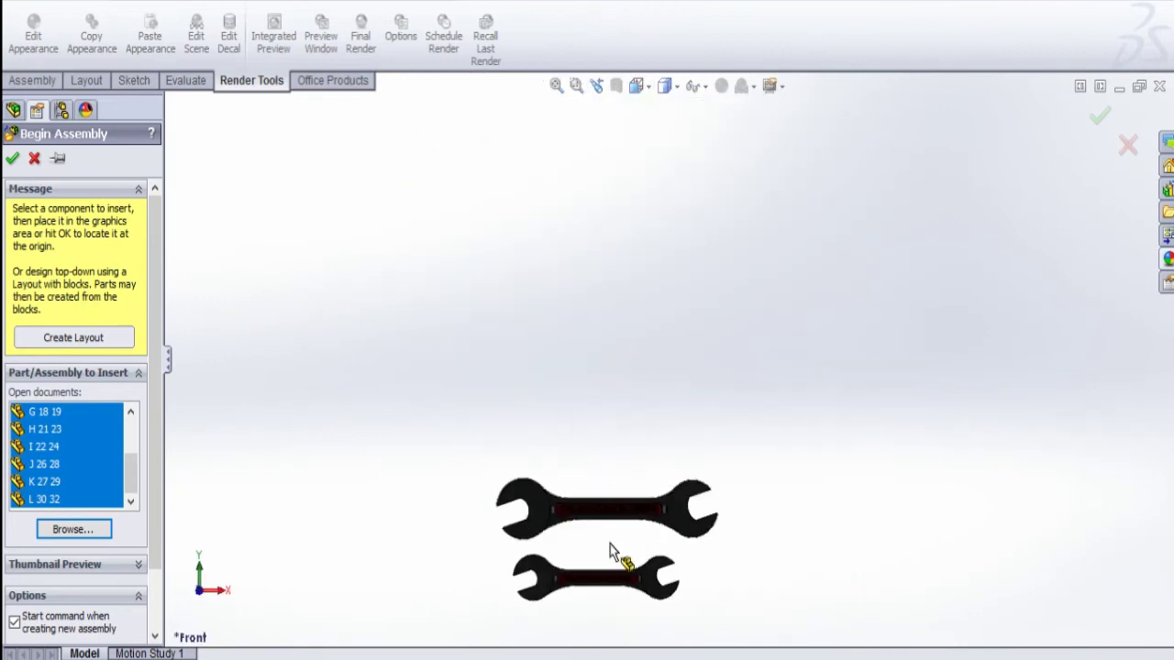
pyautogui.click(604, 528)
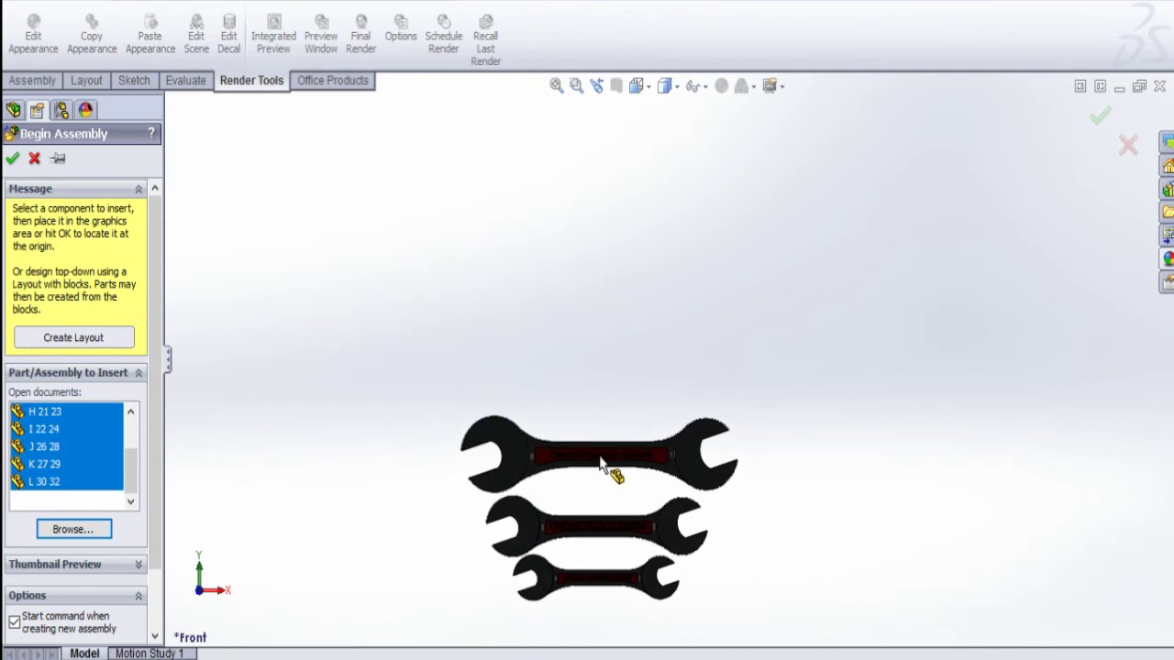
pyautogui.click(601, 461)
pyautogui.click(605, 378)
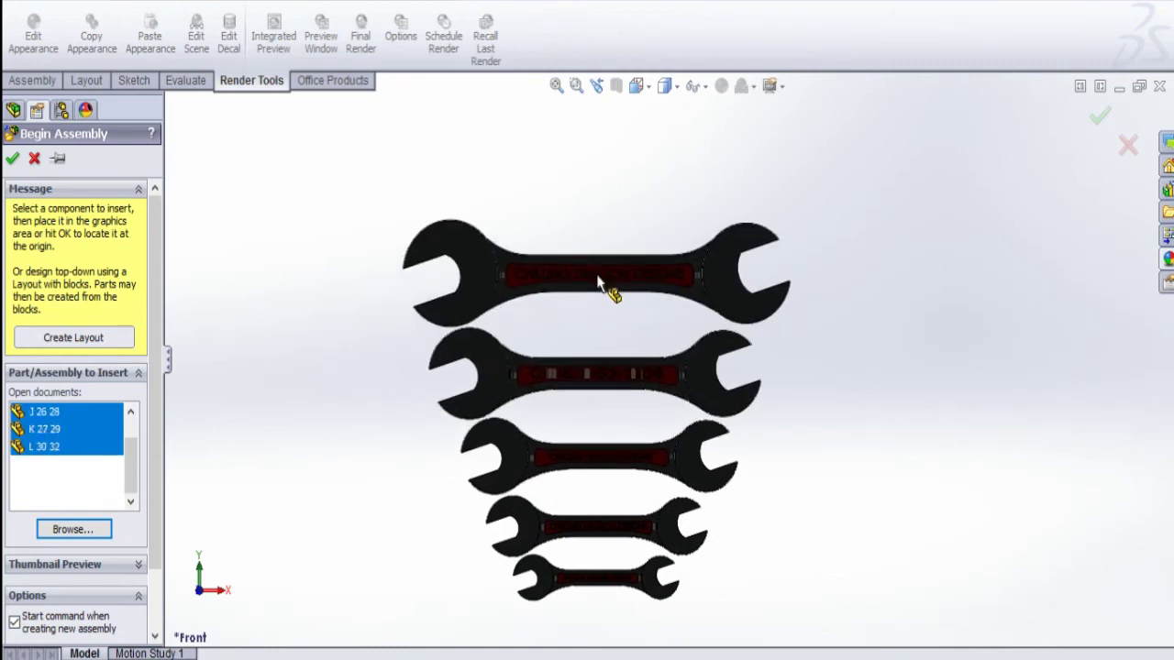
pyautogui.click(598, 279)
pyautogui.scroll(2, 611, 288)
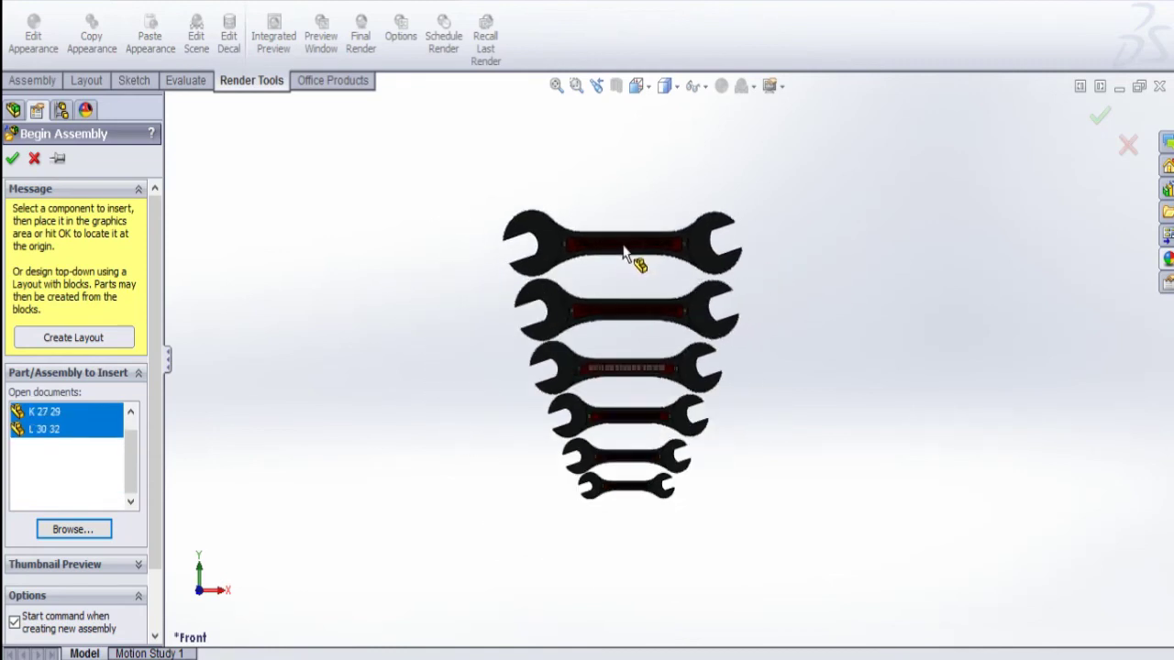
pyautogui.click(637, 188)
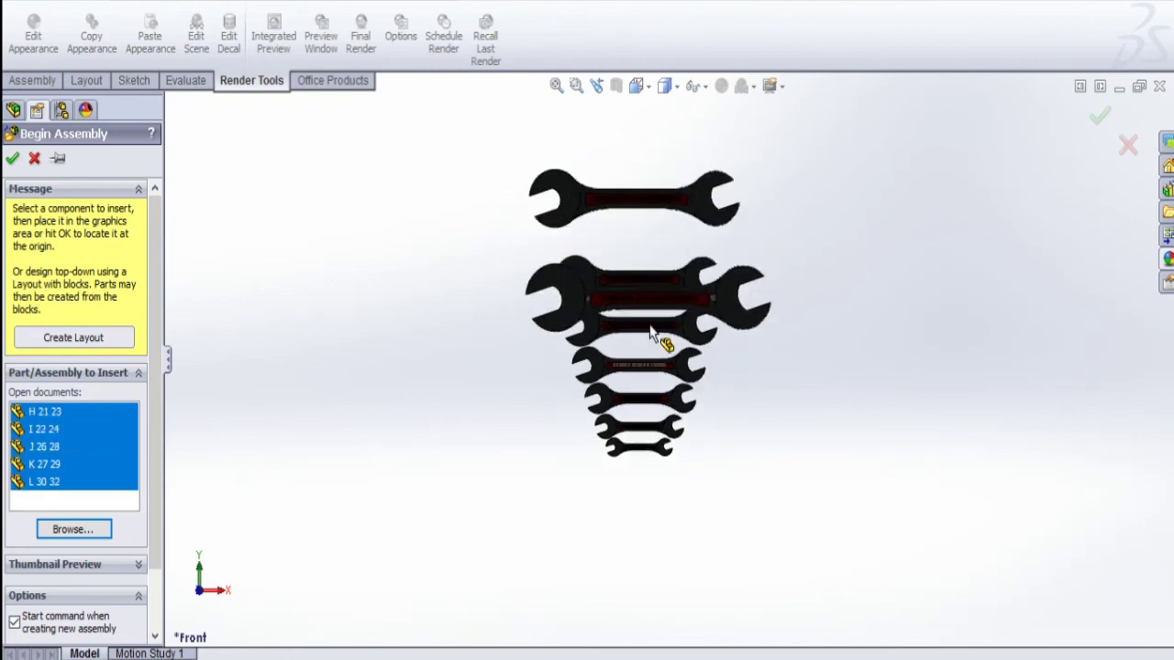
# - Continue the column upward with the wrench parts H 21 23, I 22 24, J 26 28, K 27 29 and L 30 32
pyautogui.scroll(-5, 665, 330)
pyautogui.scroll(4, 671, 325)
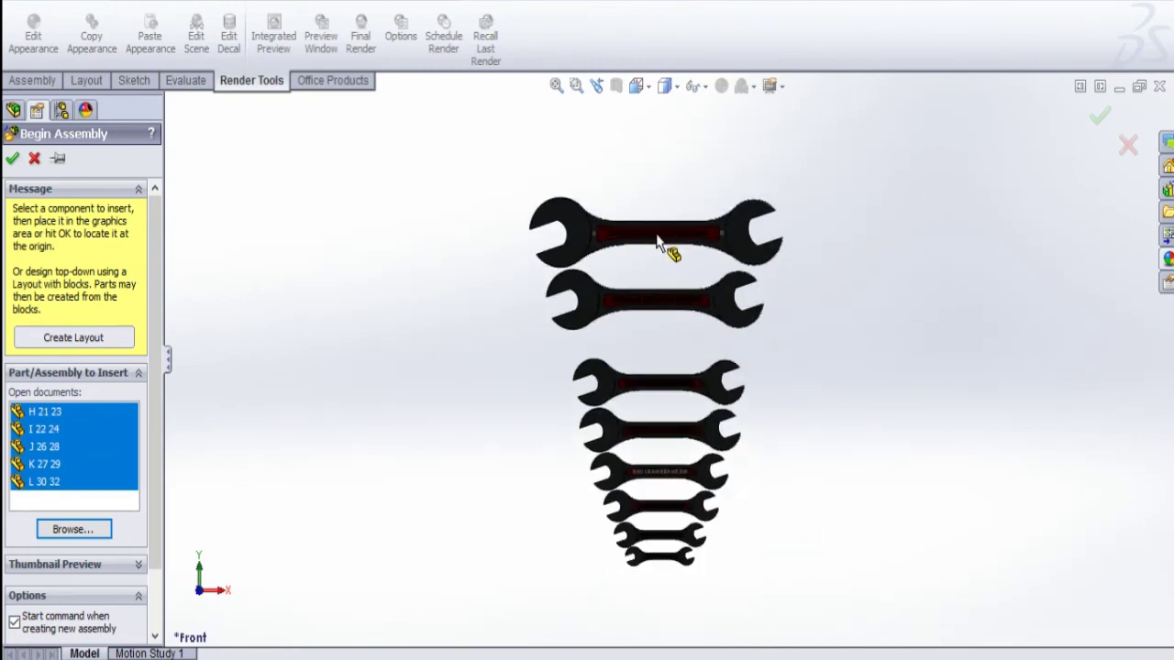
pyautogui.click(657, 240)
pyautogui.click(666, 180)
pyautogui.moveTo(666, 179)
pyautogui.mouseDown(button='middle')
pyautogui.moveTo(666, 358)
pyautogui.moveTo(664, 186)
pyautogui.mouseUp(button='middle')
pyautogui.click(664, 86)
pyautogui.click(609, 422)
pyautogui.click(686, 375)
pyautogui.click(679, 309)
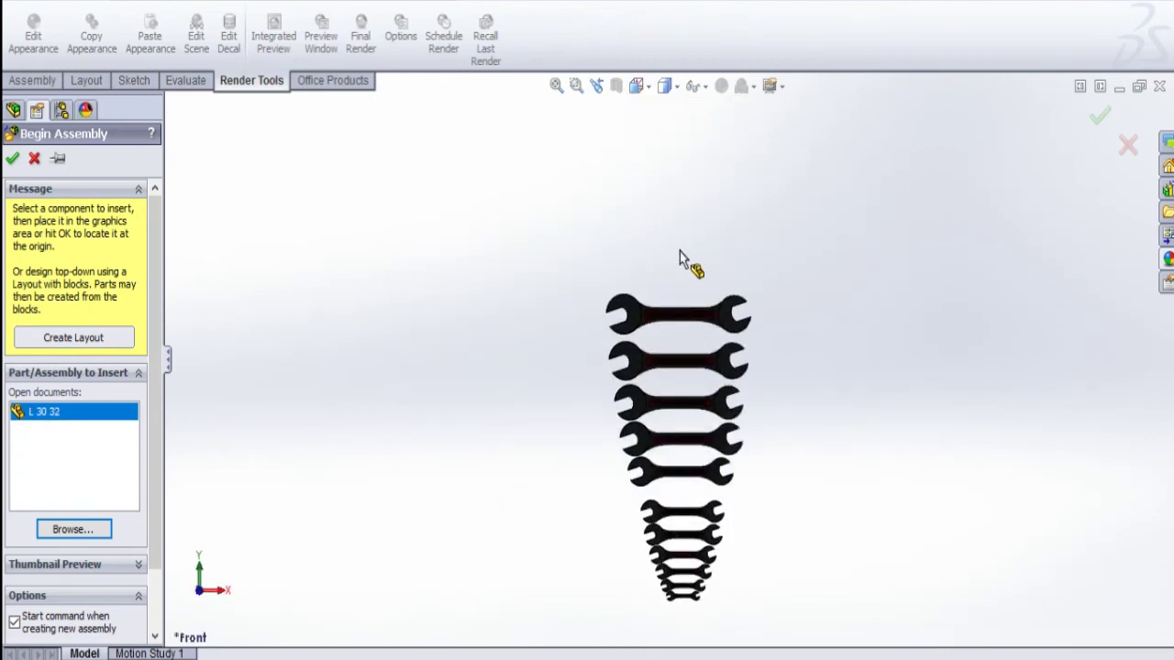
pyautogui.click(679, 249)
# - Select the G 18 19 wrench and view the wrench column from an angled orientation
pyautogui.click(729, 423)
pyautogui.press('space')
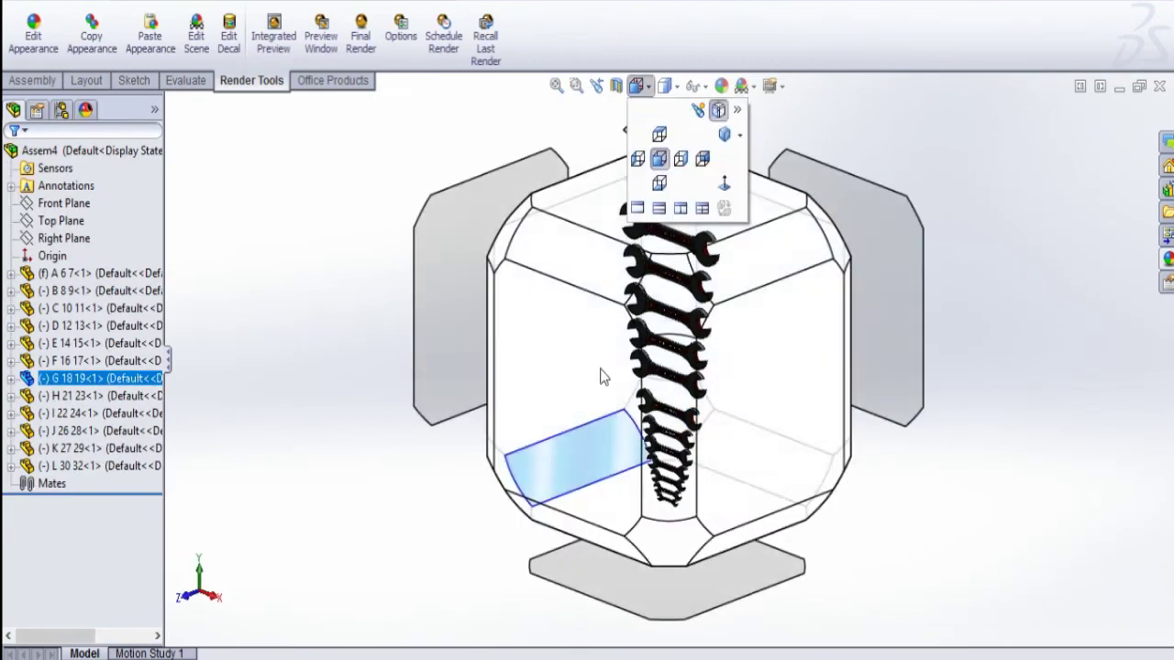
pyautogui.click(592, 430)
pyautogui.click(746, 407)
pyautogui.moveTo(752, 404); pyautogui.dragTo(725, 186)
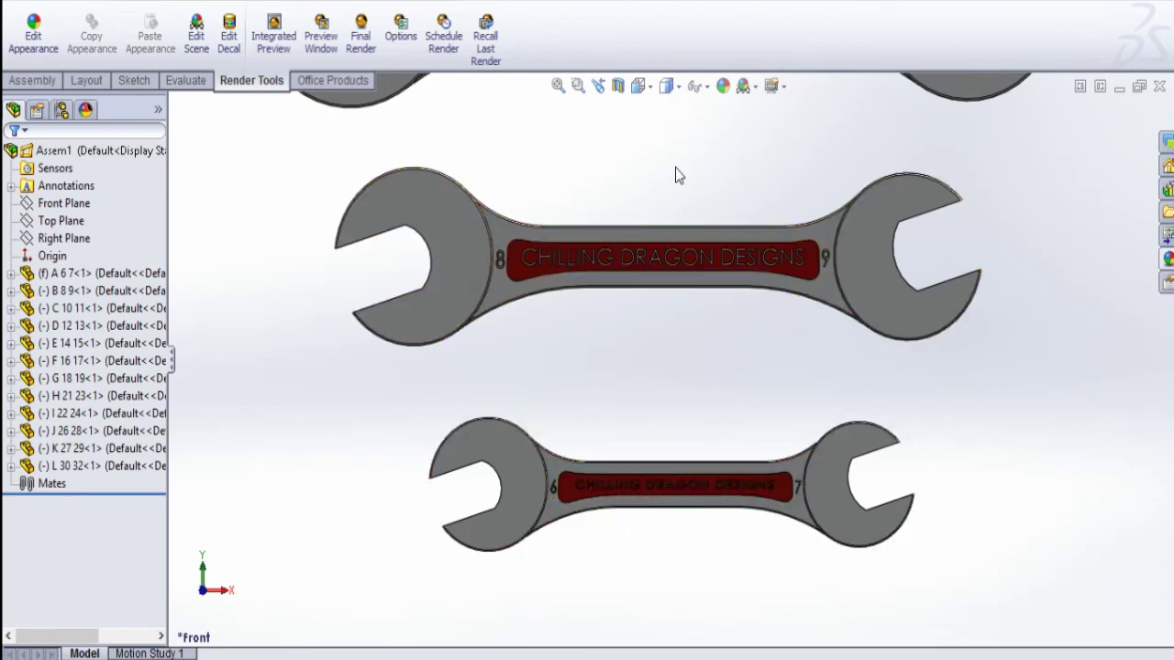
# - Examine the size markings and CHILLING DRAGON DESIGNS lettering on the wrenches, from the smallest to the largest
pyautogui.press('z')
pyautogui.scroll(1, 662, 127)
pyautogui.scroll(-2, 662, 128)
pyautogui.scroll(2, 662, 128)
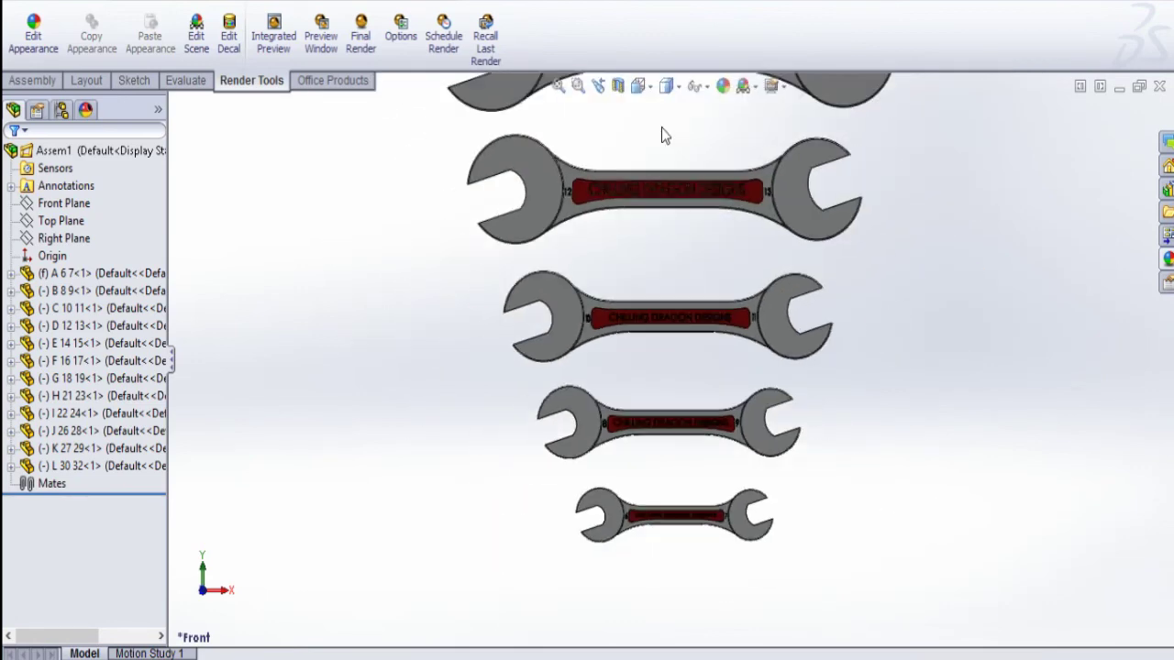
pyautogui.scroll(-2, 662, 127)
pyautogui.scroll(3, 661, 127)
pyautogui.scroll(-4, 661, 127)
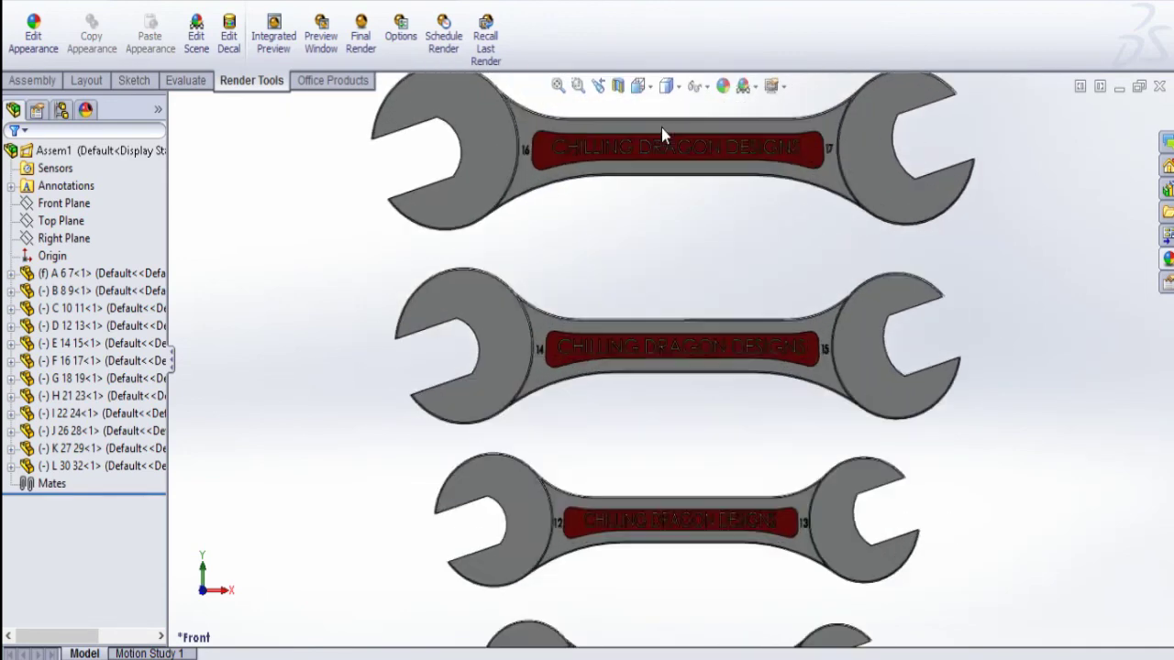
pyautogui.scroll(3, 661, 128)
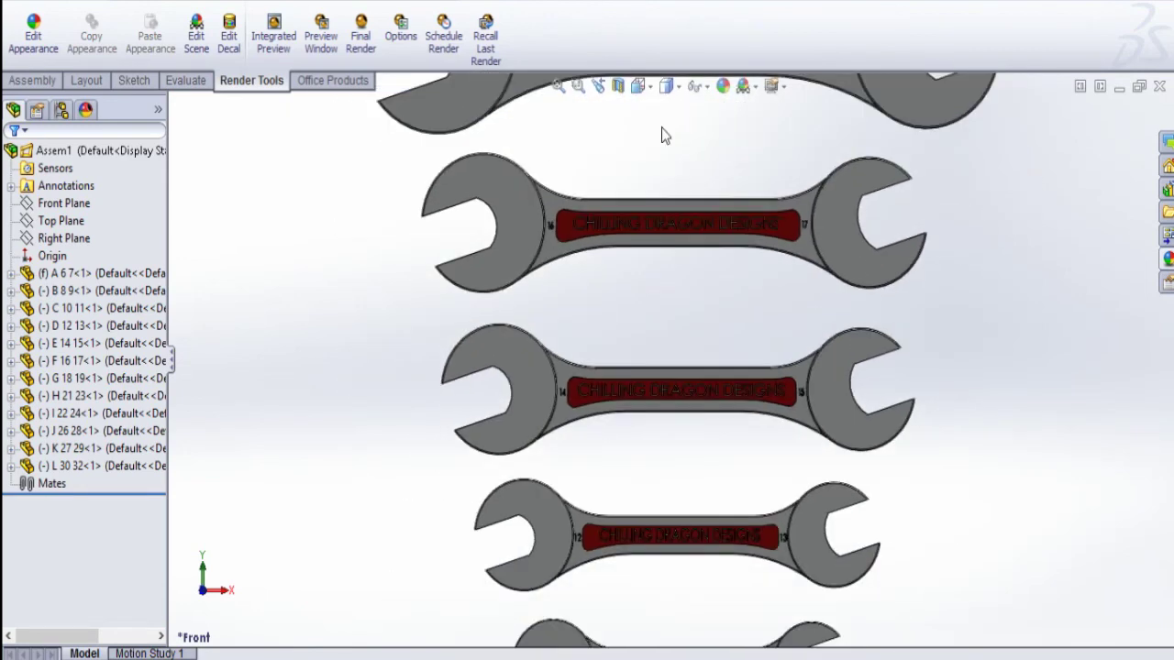
pyautogui.scroll(-5, 661, 127)
pyautogui.scroll(4, 661, 128)
pyautogui.scroll(-2, 662, 127)
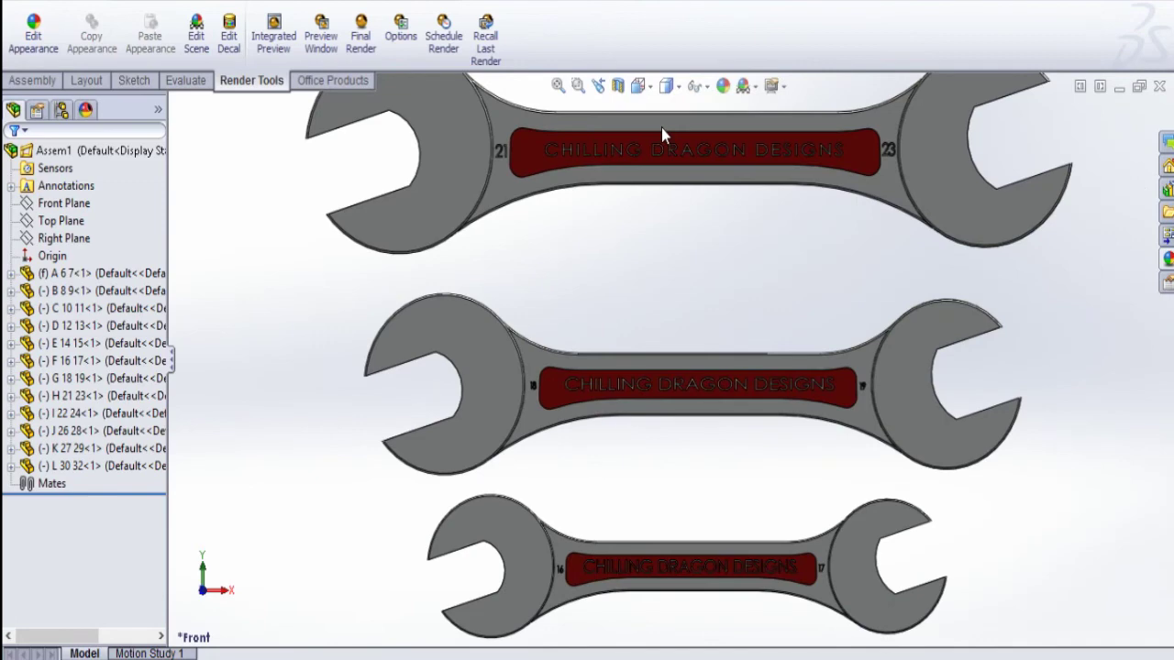
pyautogui.scroll(1, 662, 127)
pyautogui.scroll(2, 663, 134)
pyautogui.scroll(-2, 663, 135)
pyautogui.scroll(2, 663, 134)
pyautogui.scroll(-2, 663, 135)
pyautogui.scroll(2, 663, 135)
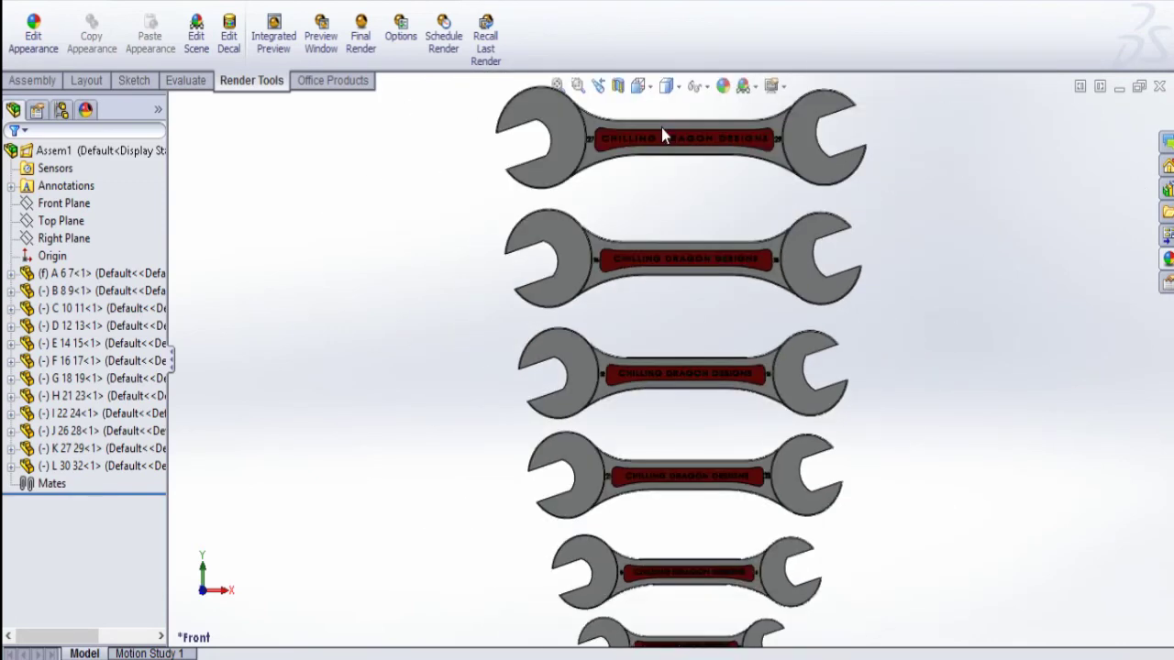
pyautogui.scroll(-1, 663, 135)
pyautogui.scroll(1, 663, 135)
pyautogui.scroll(-4, 663, 135)
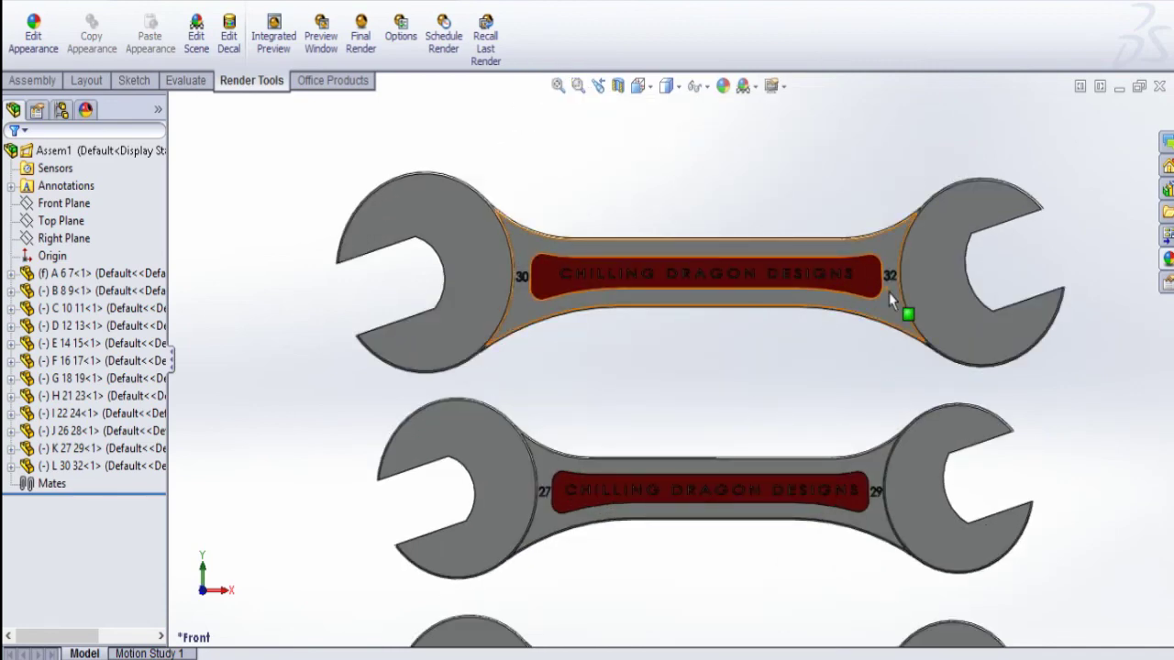
pyautogui.scroll(8, 829, 431)
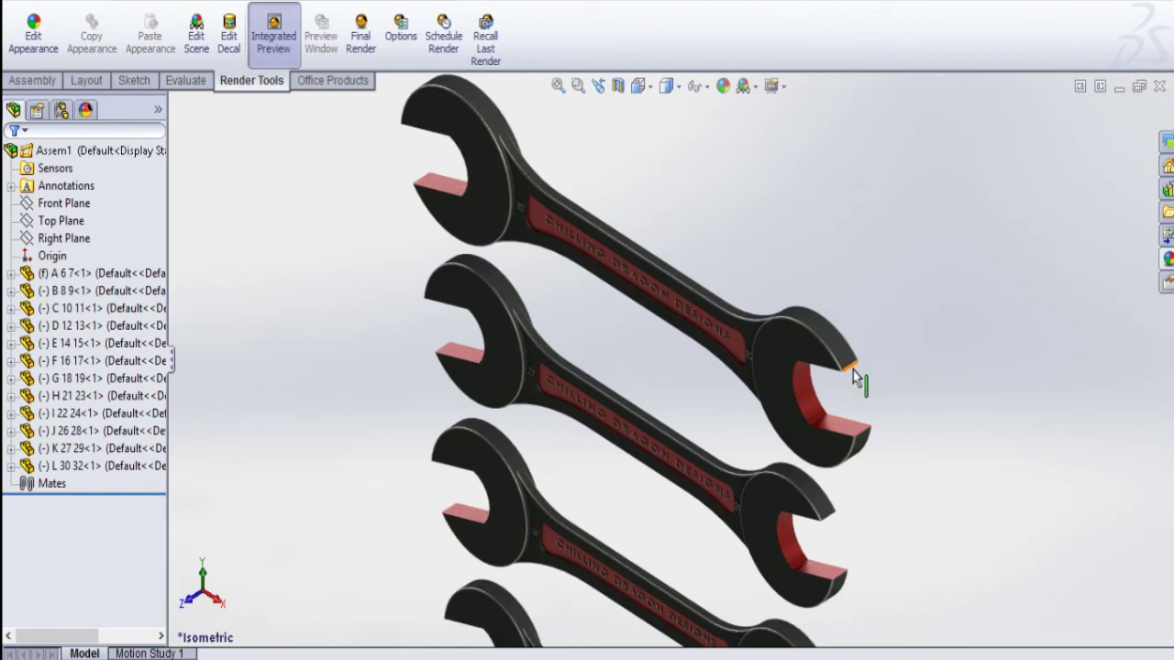
pyautogui.scroll(2, 974, 358)
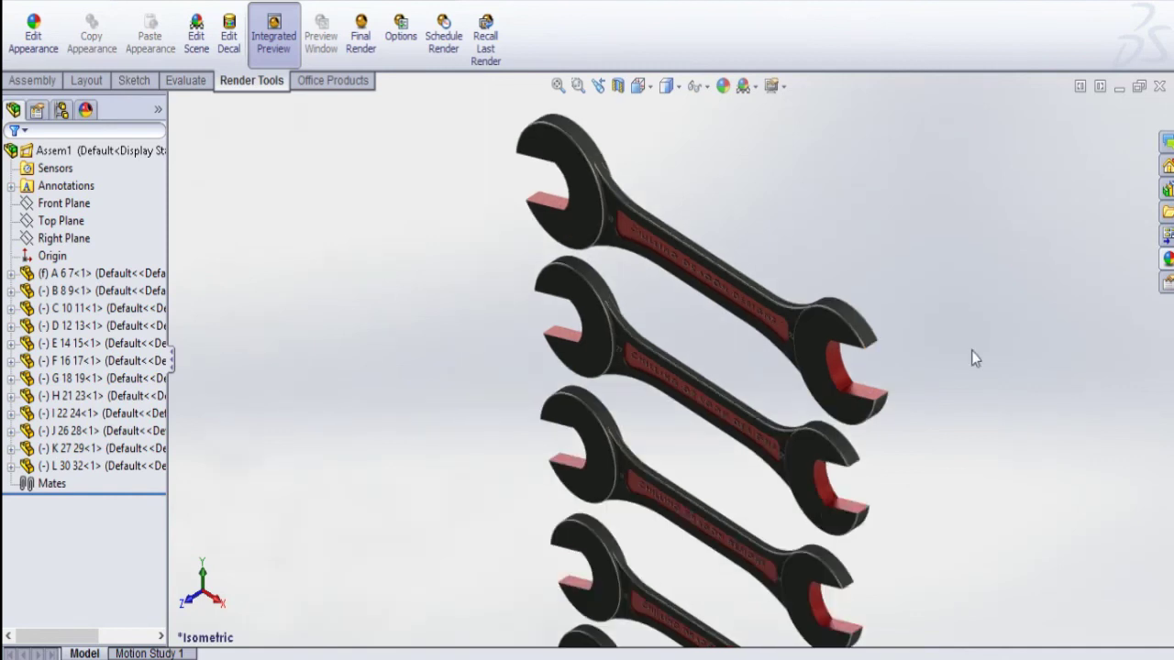